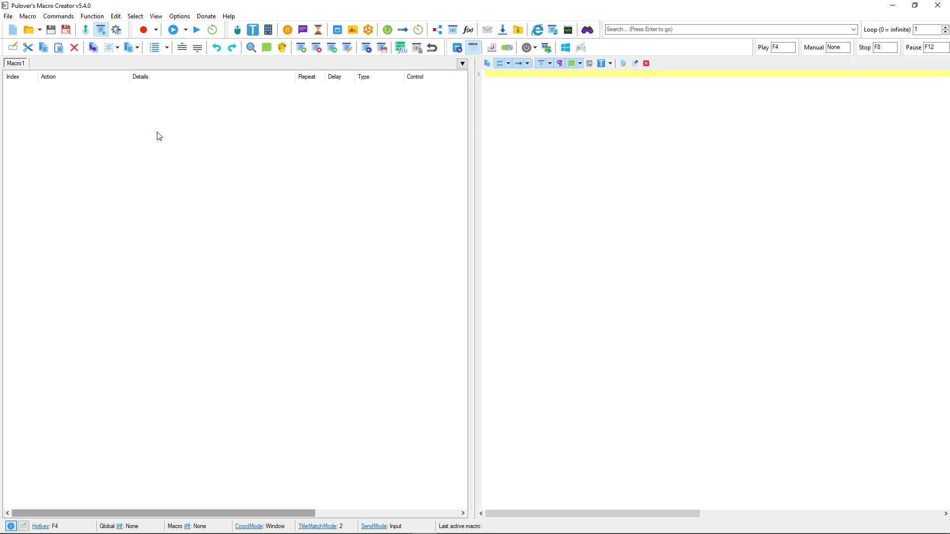
Switch to MALLINCAMSKY to view its camera settings, and return to Pulover's Macro Creator
mouse_move(277, 533)
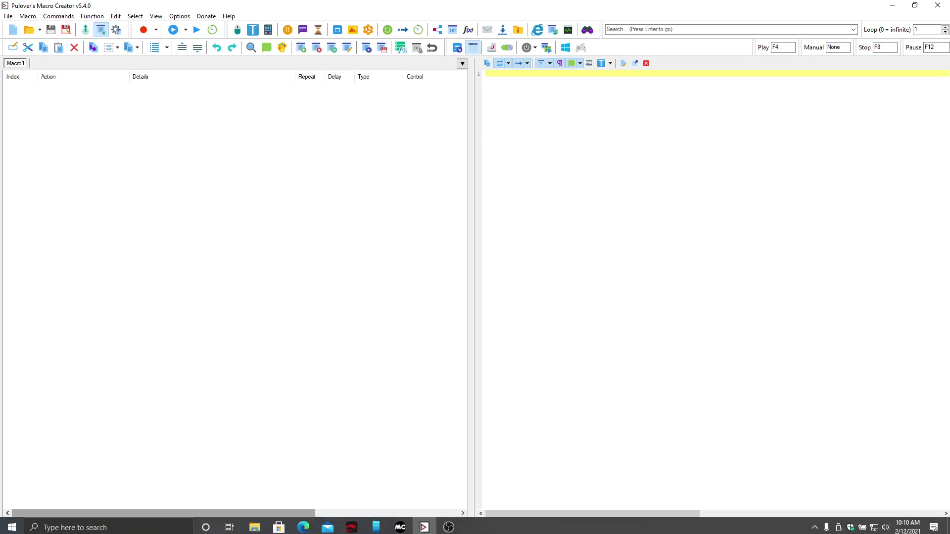
click(400, 527)
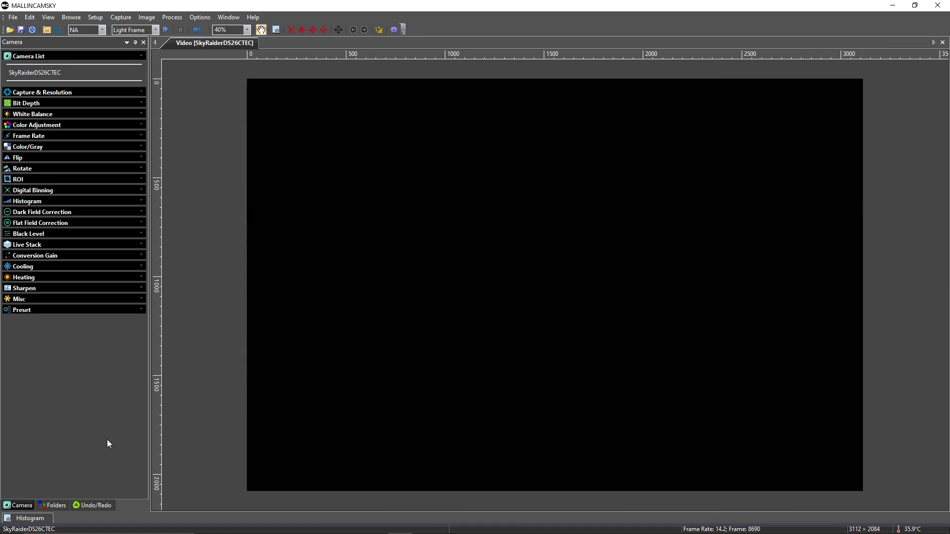
key(alt+Tab)
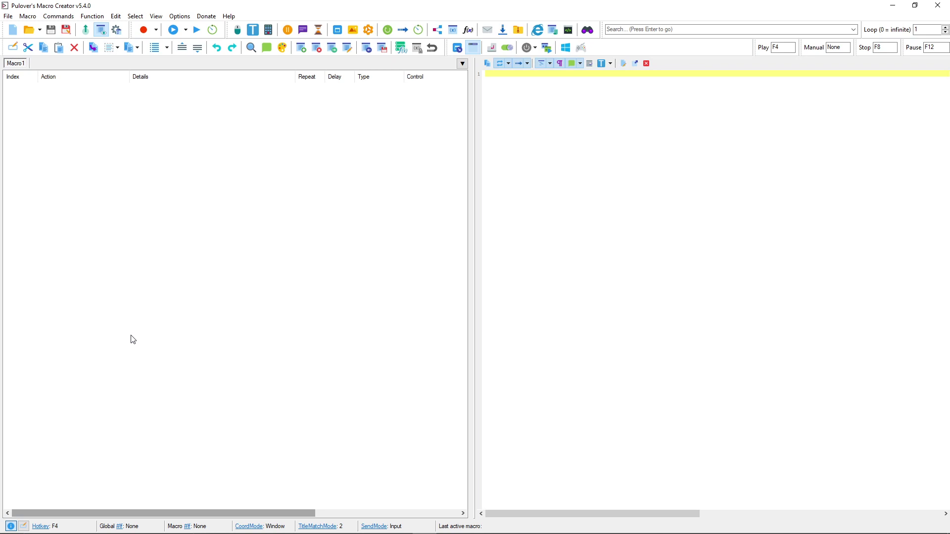
Review which mouse and keyboard events get recorded, and enter macro recording mode, dismissing the hotkey message
click(156, 30)
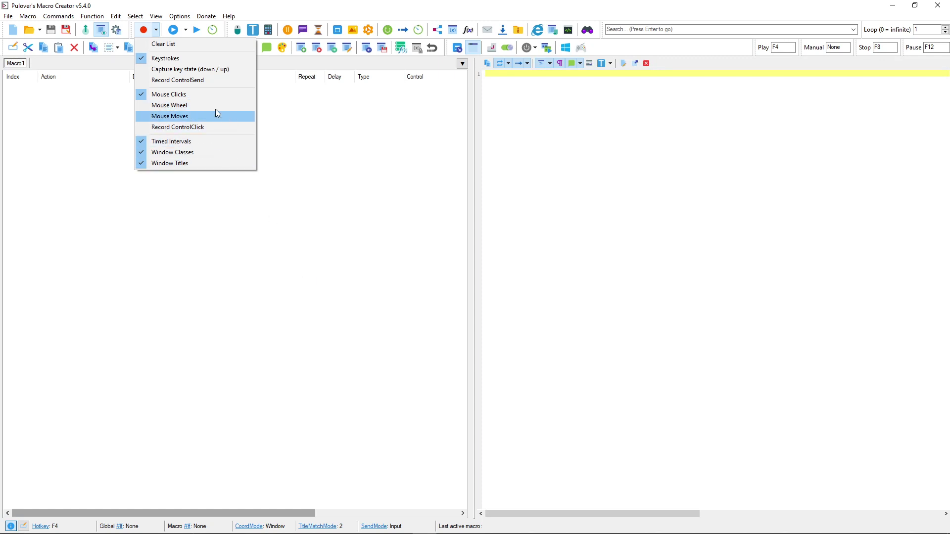
click(213, 8)
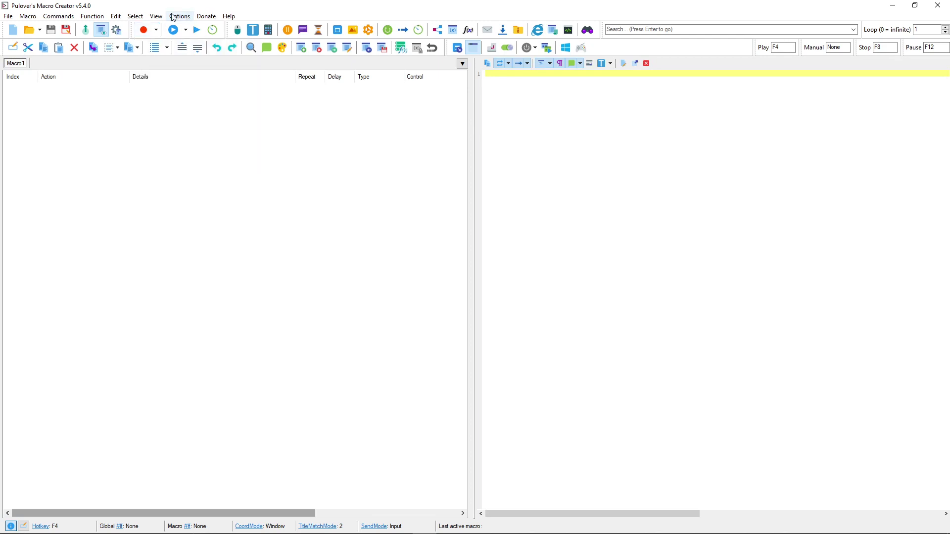
click(143, 31)
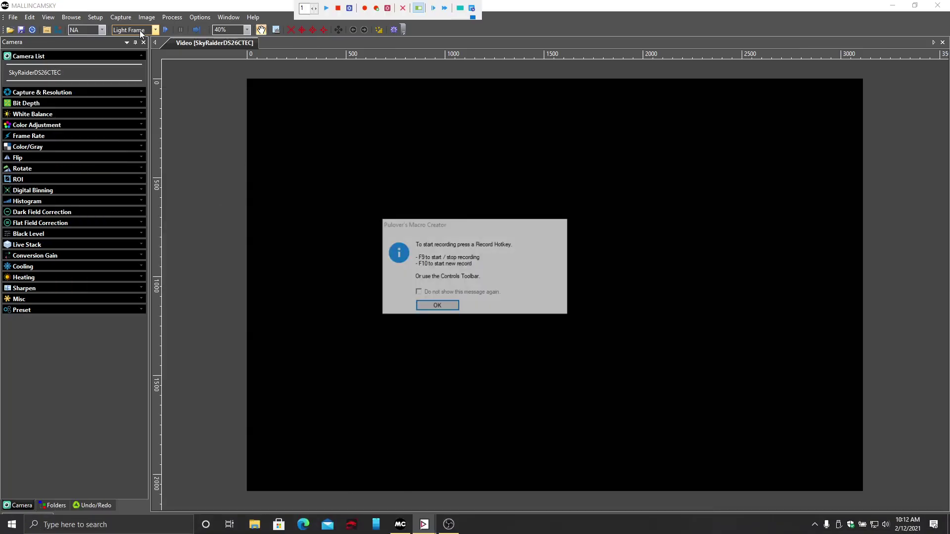
click(437, 307)
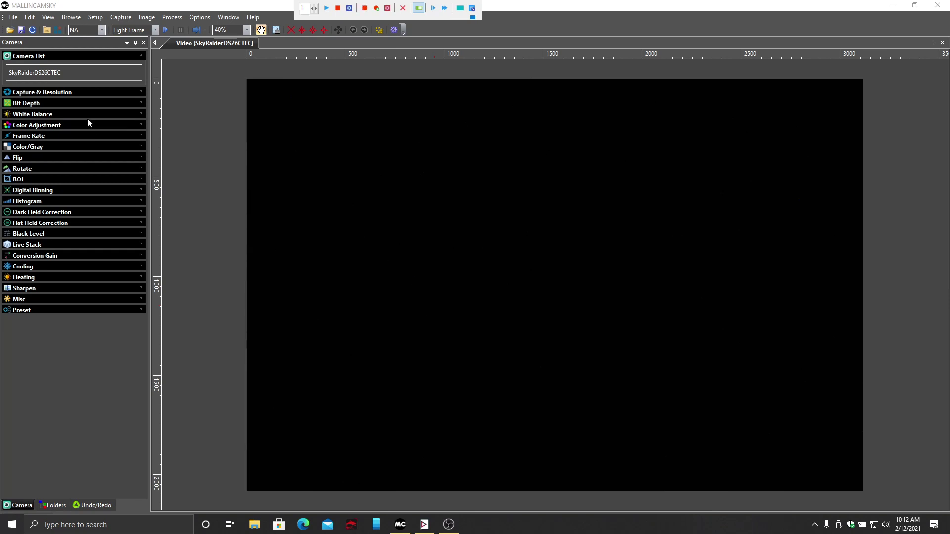
click(62, 94)
click(62, 94)
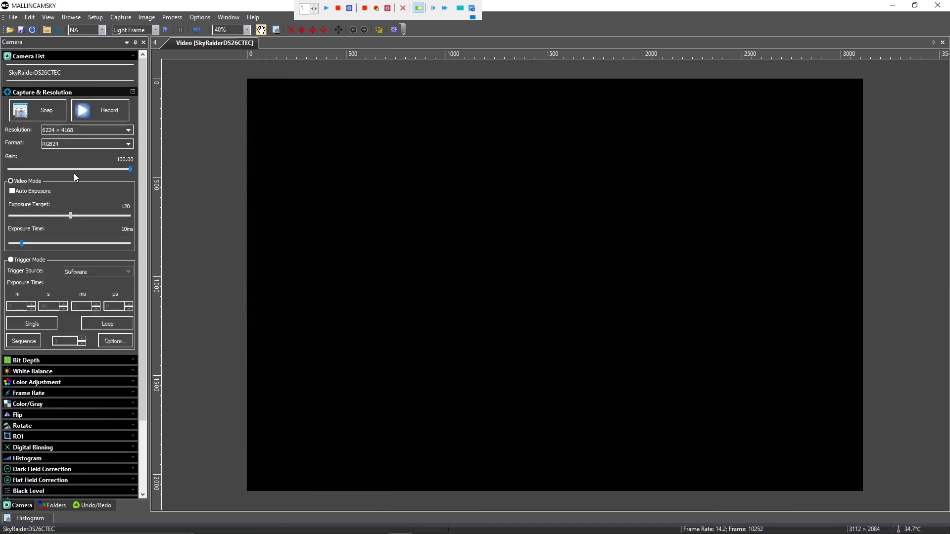
click(68, 95)
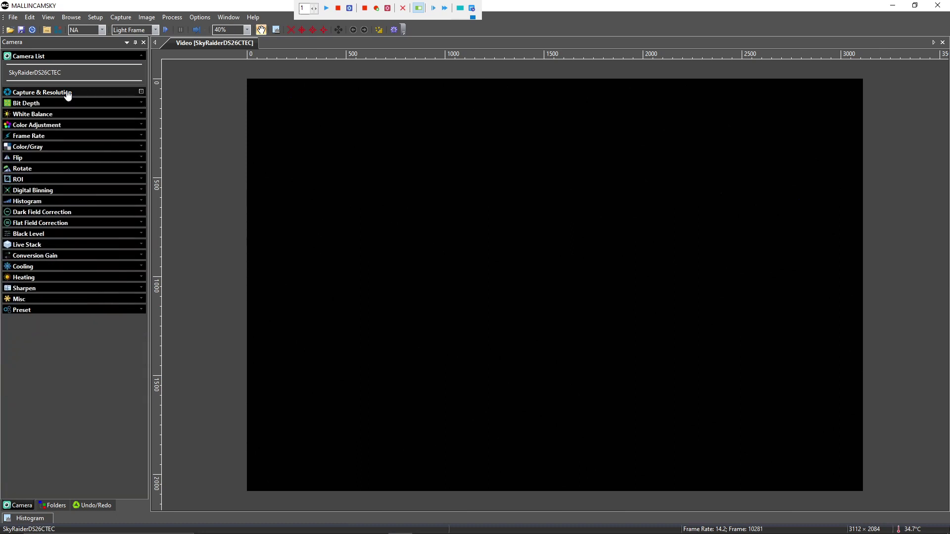
click(364, 9)
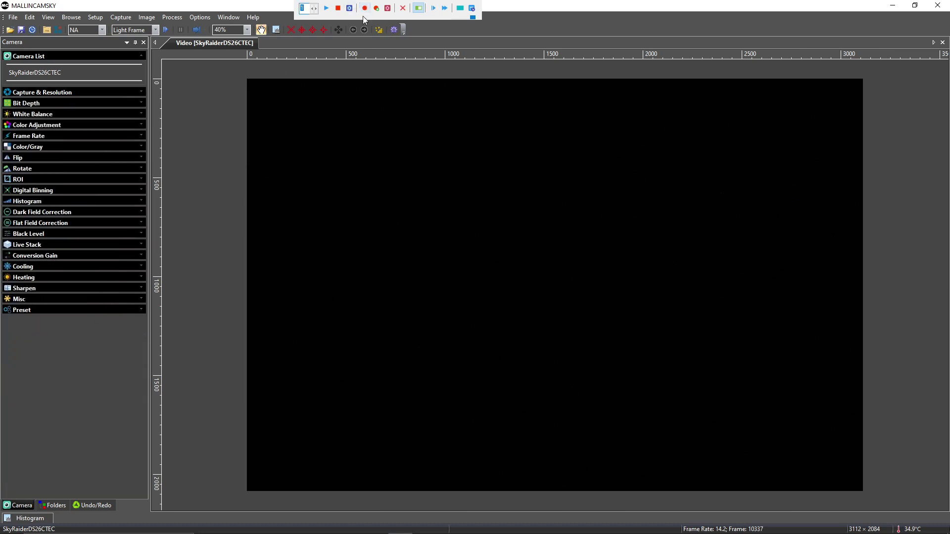
click(403, 8)
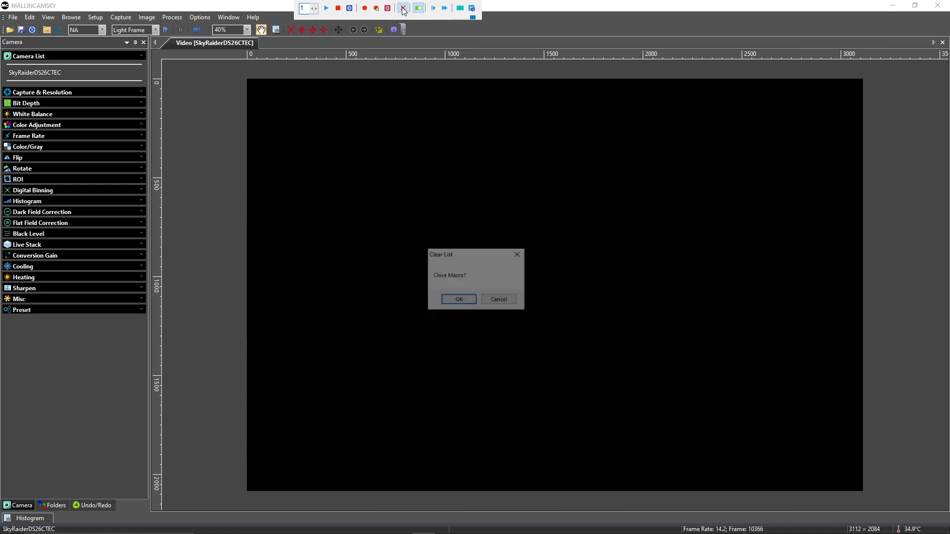
click(458, 300)
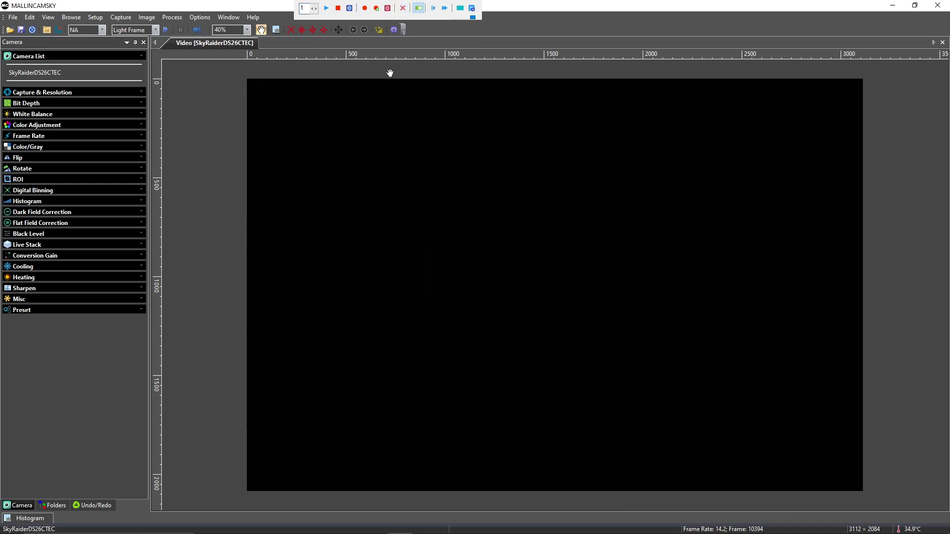
Start recording the macro and set the camera's bit depth to 8 Bits
click(366, 10)
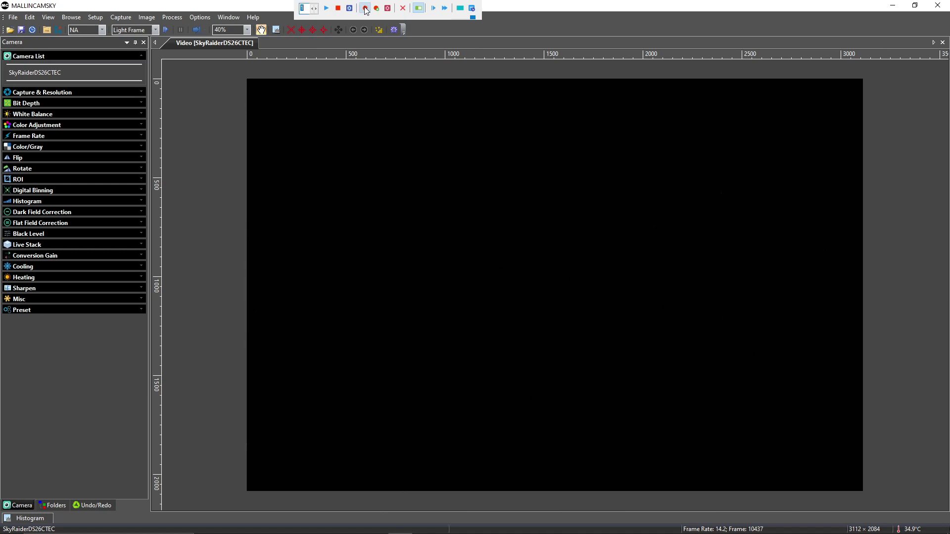
click(53, 106)
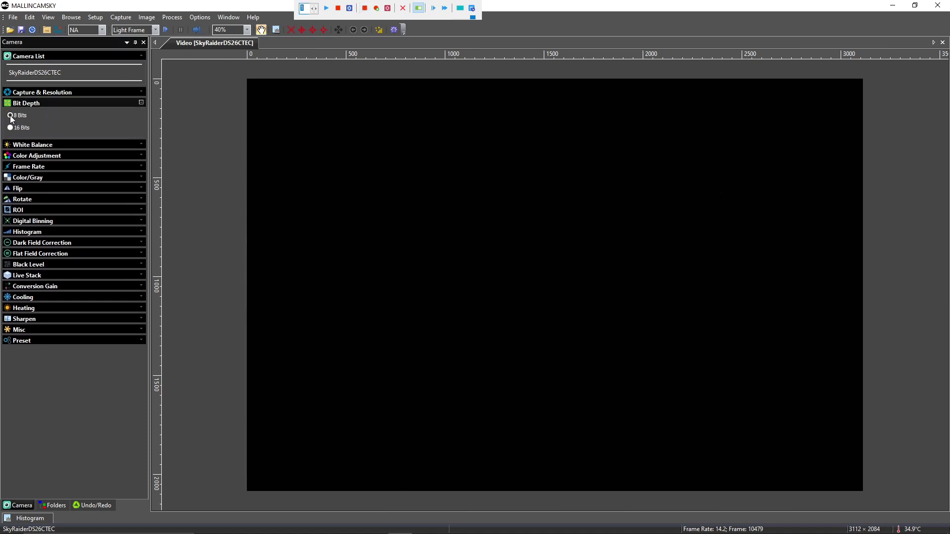
click(66, 104)
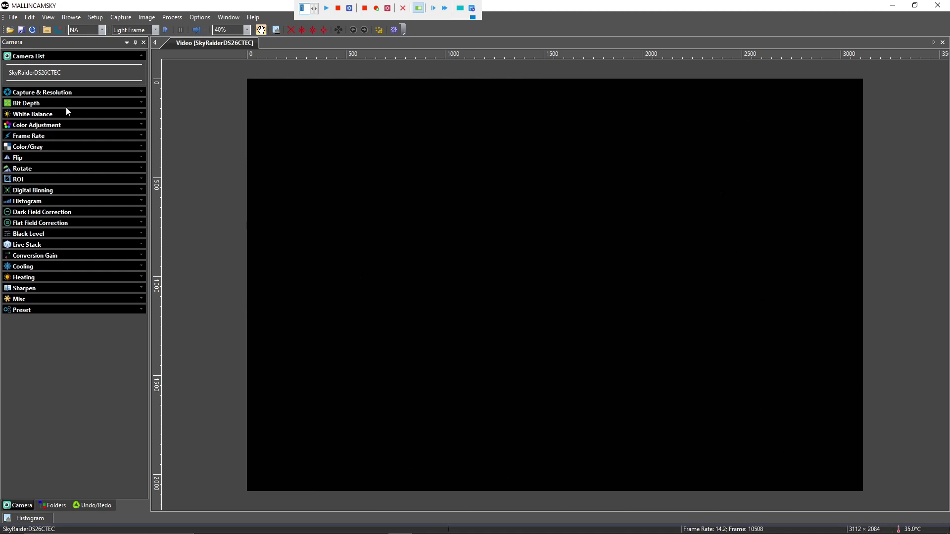
Restore the camera's white balance and color adjustment settings to their defaults
click(66, 115)
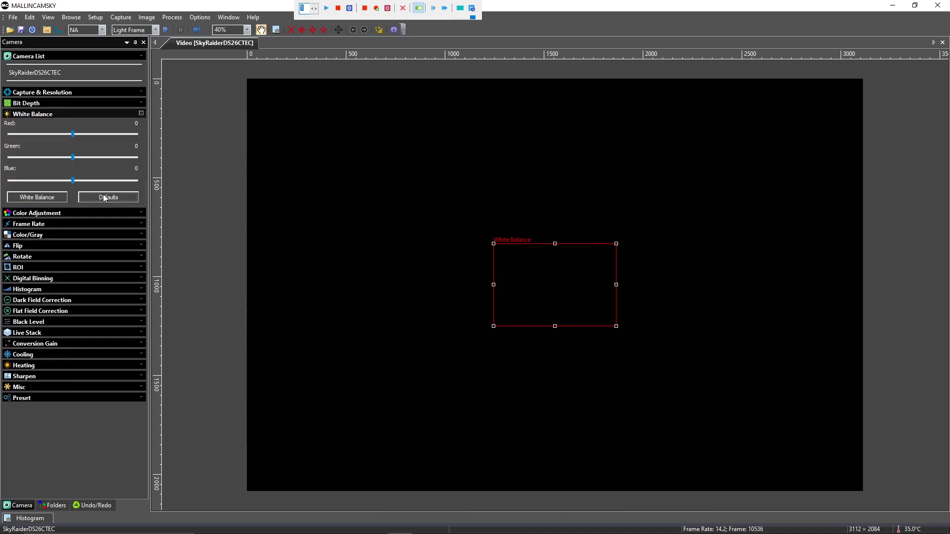
click(75, 114)
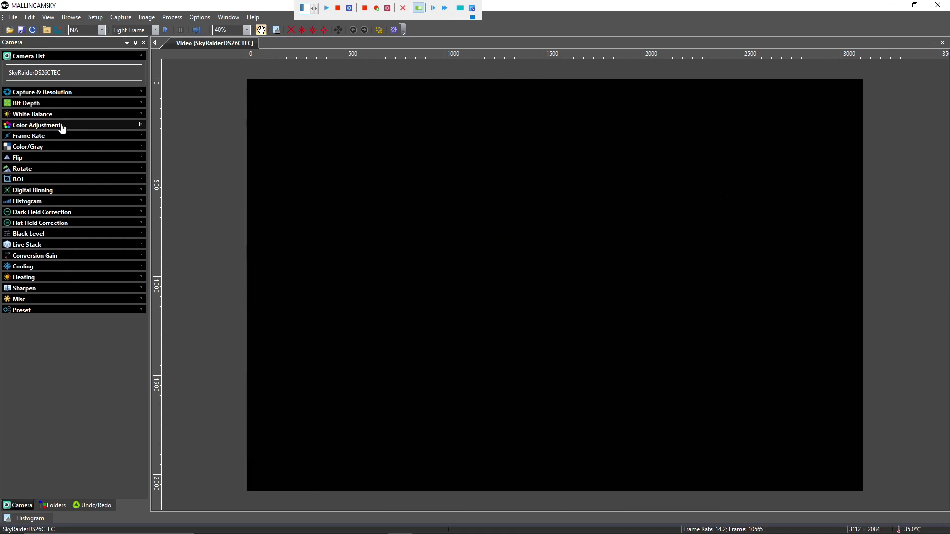
click(62, 127)
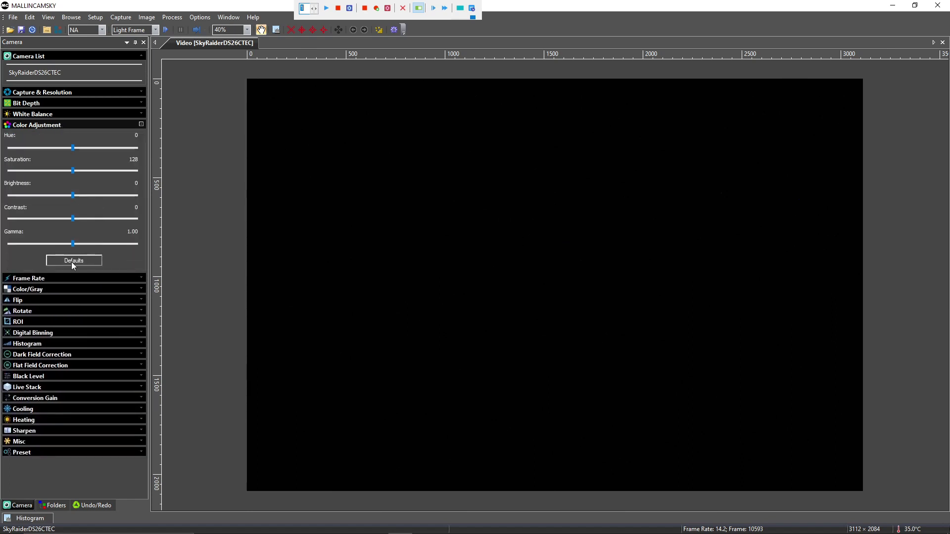
click(70, 126)
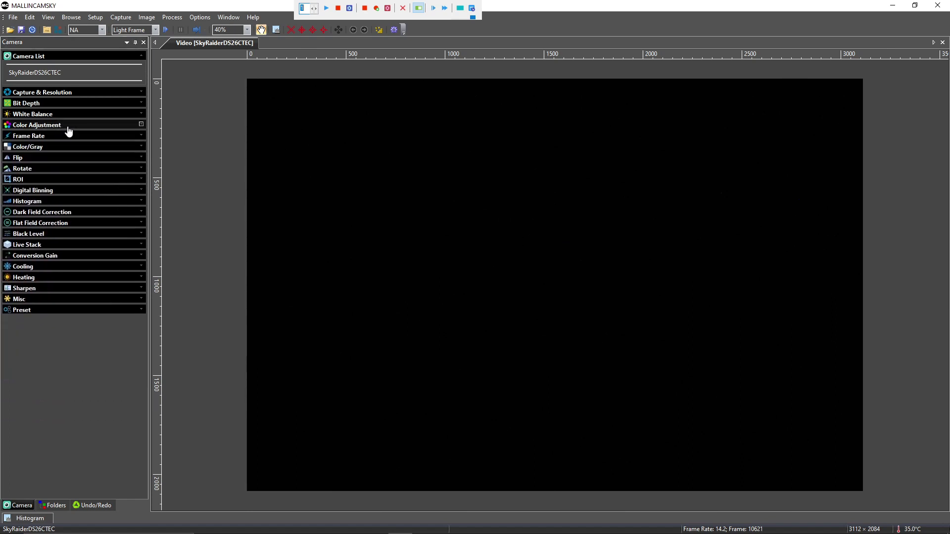
Set the camera's frame rate to High and its image mode to Color
click(64, 137)
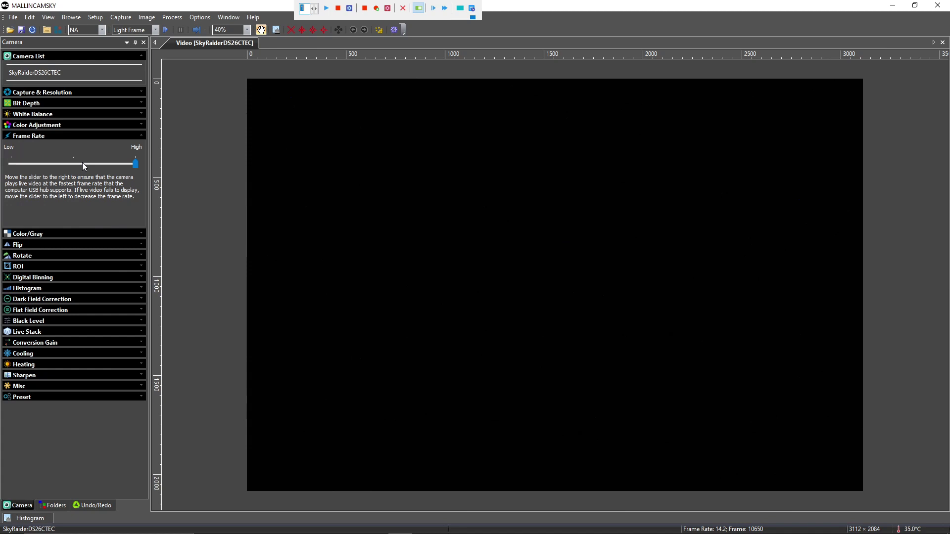
click(64, 137)
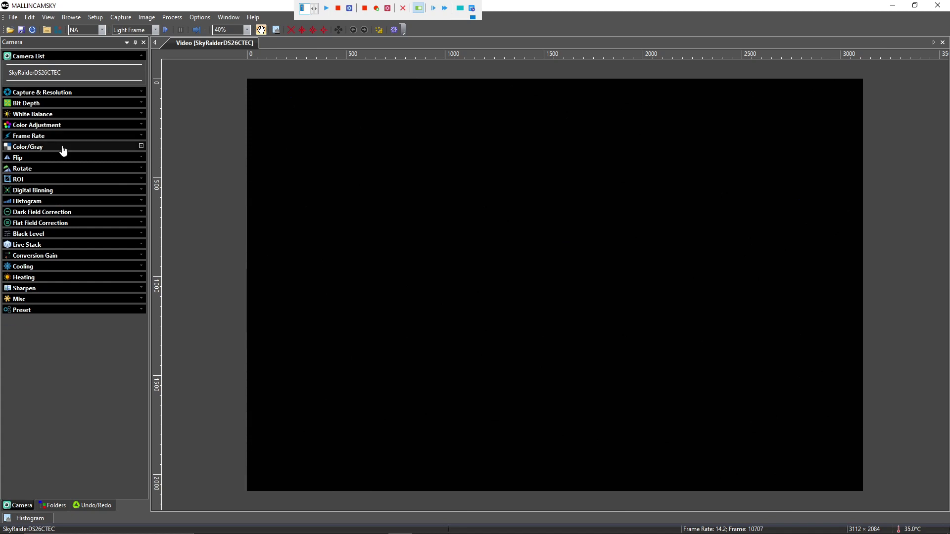
click(64, 147)
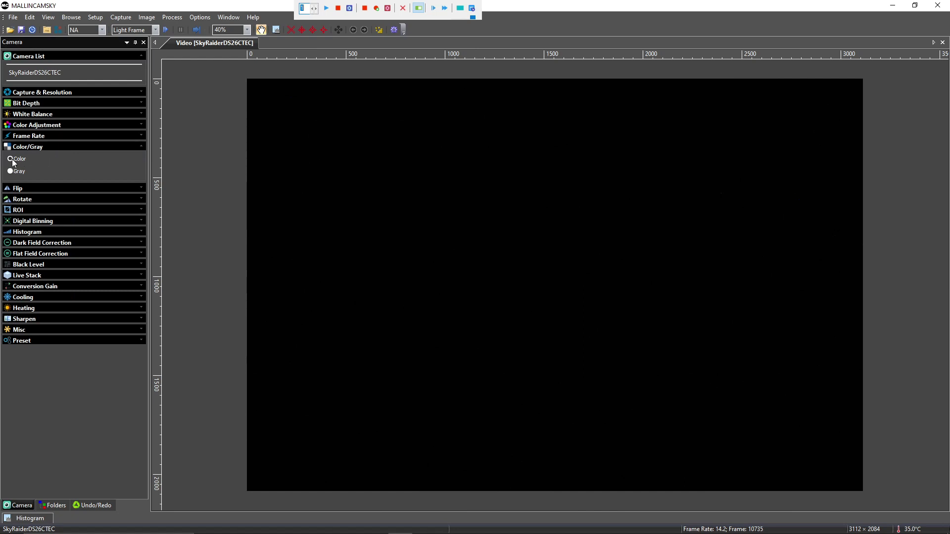
click(64, 148)
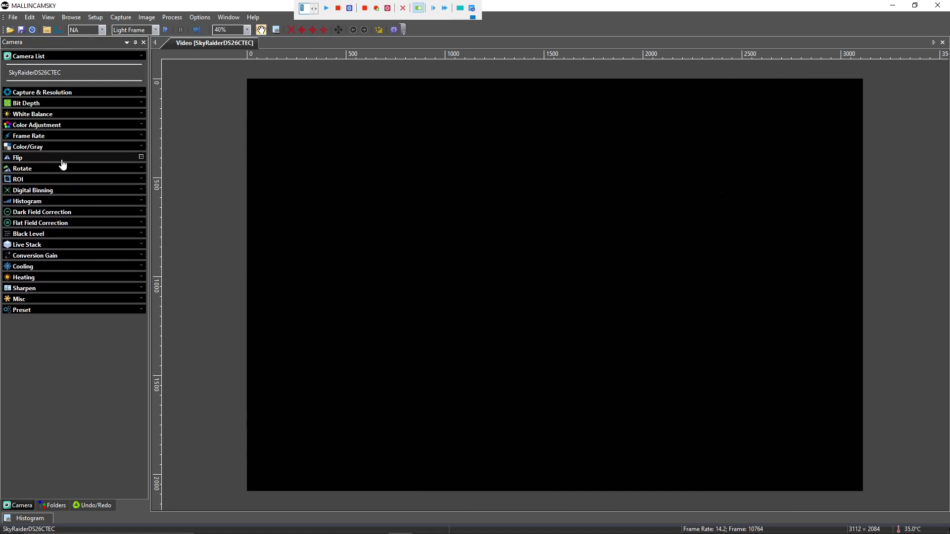
Keep the horizontal and vertical flips off and set the image rotation to 0°
click(62, 158)
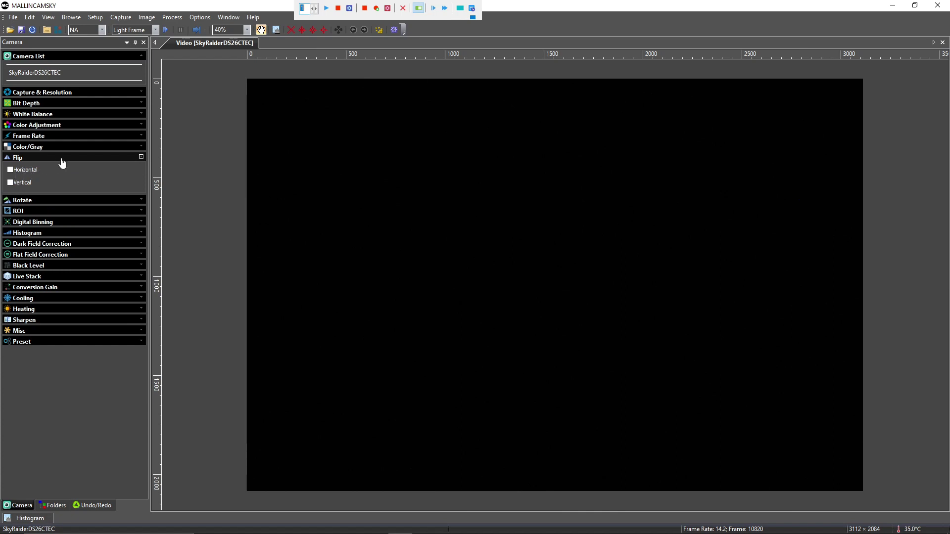
click(62, 159)
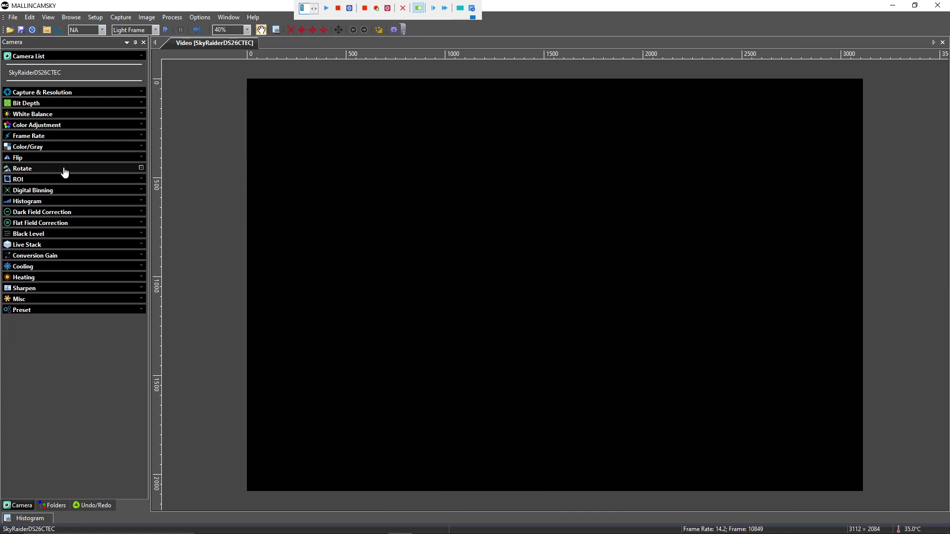
click(64, 169)
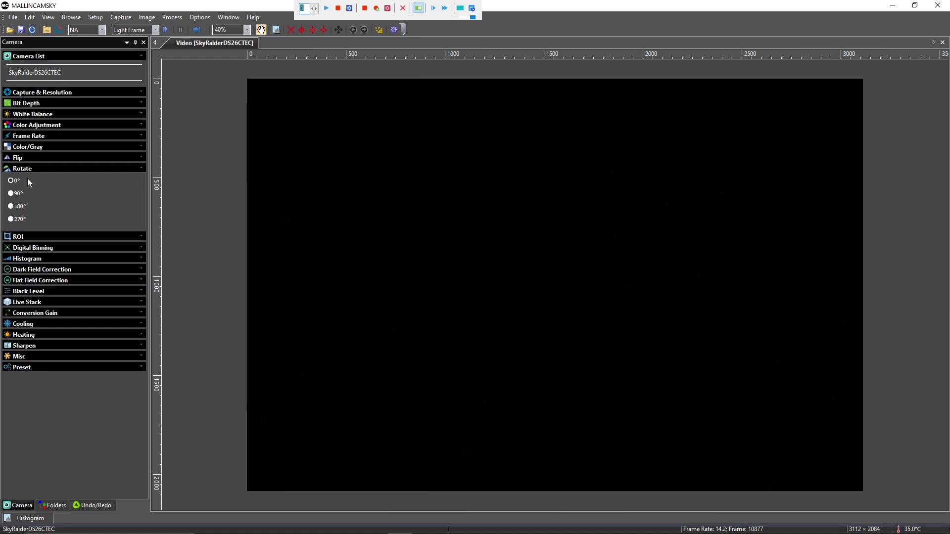
click(68, 169)
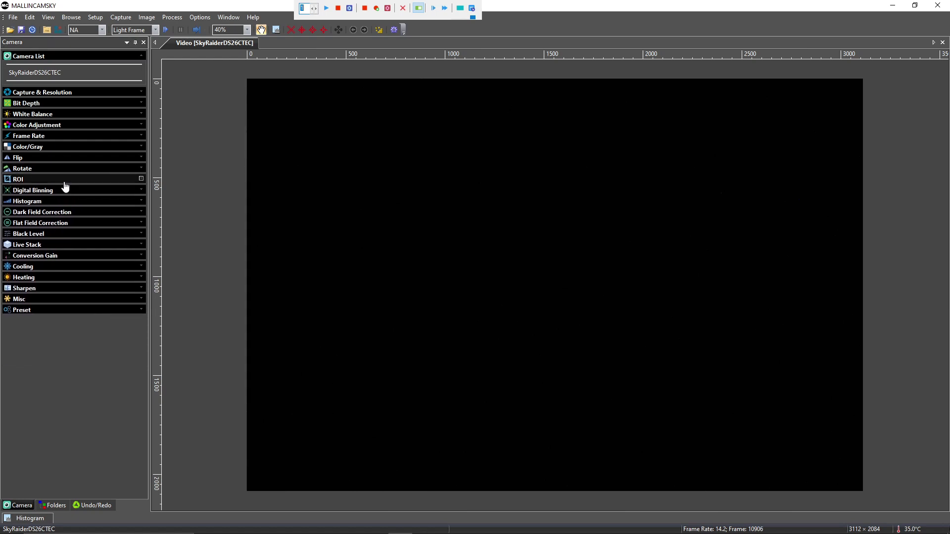
Reset the camera's region of interest (ROI) to its defaults
click(64, 181)
click(84, 210)
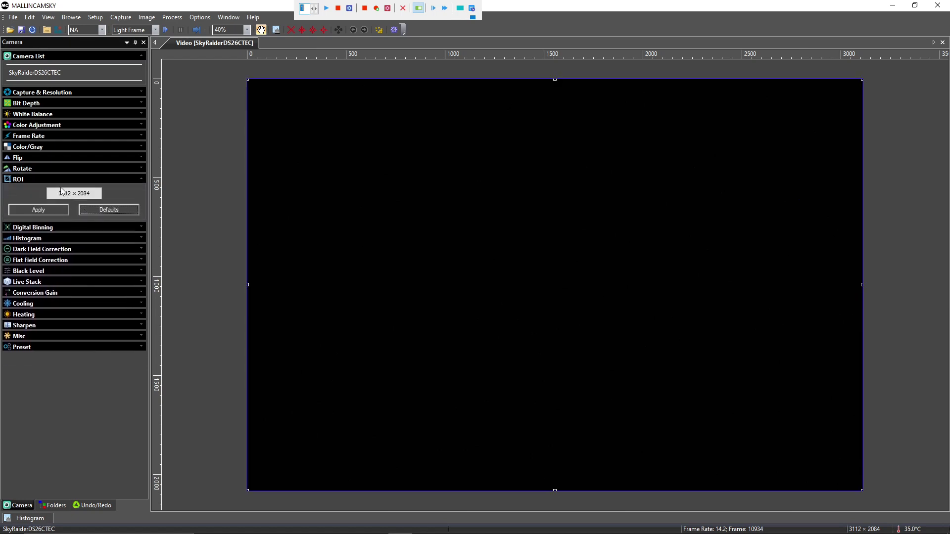
click(62, 180)
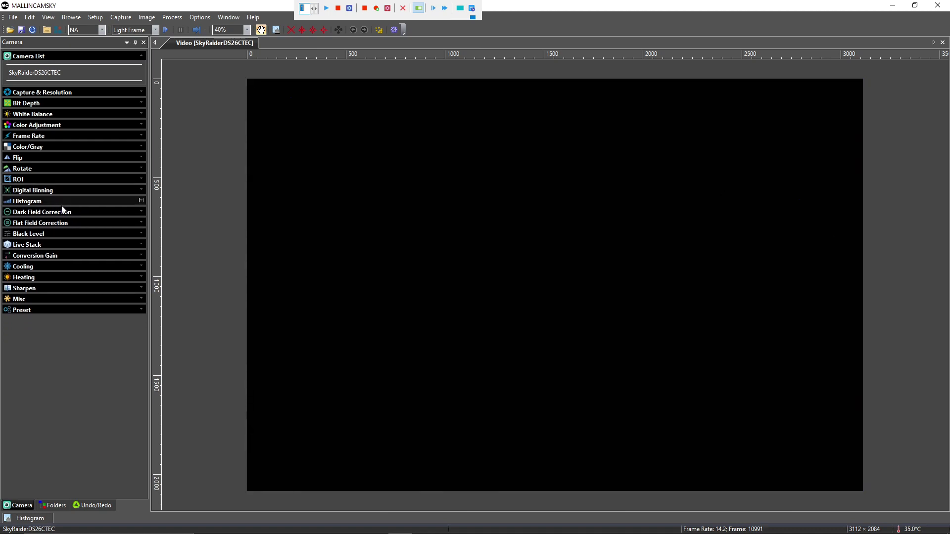
Set the histogram's left limit to 0 and its right limit to 255
click(62, 202)
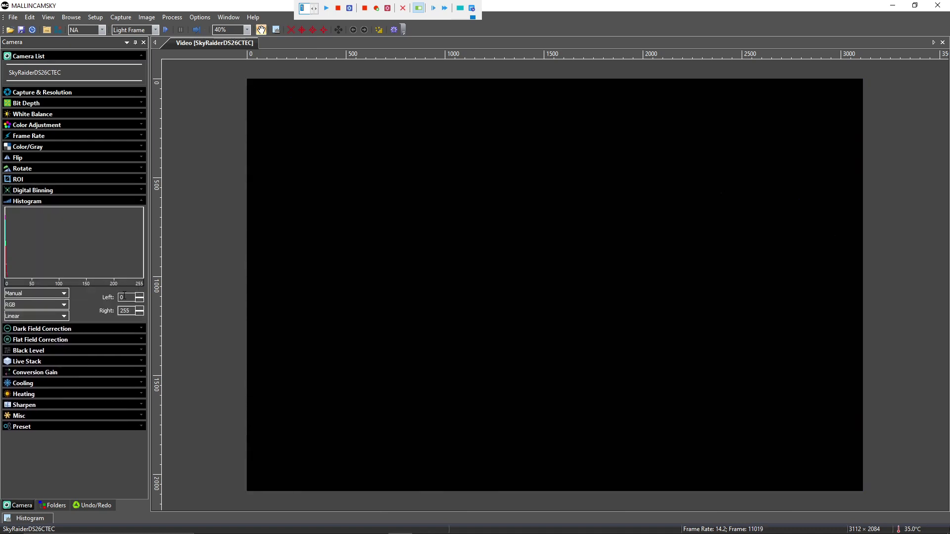
double_click(123, 297)
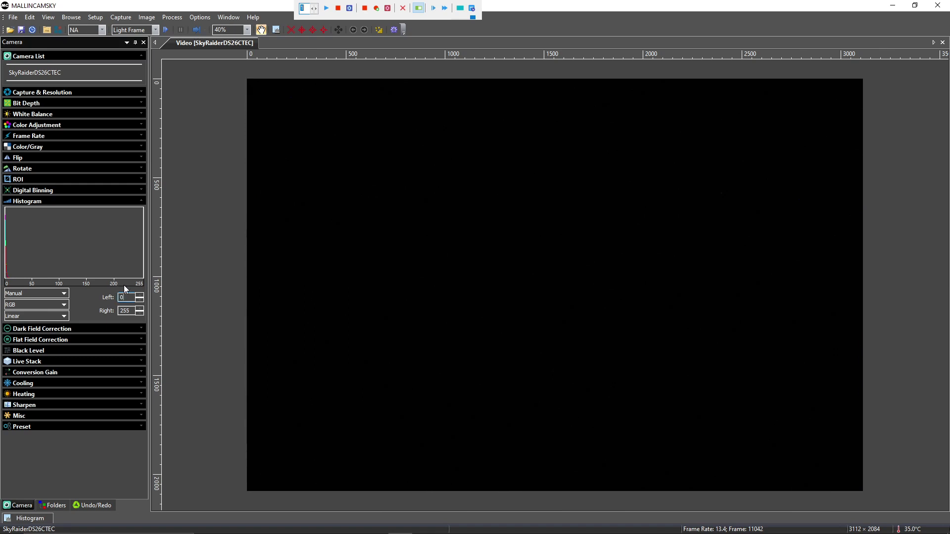
double_click(122, 311)
text(2)
click(82, 206)
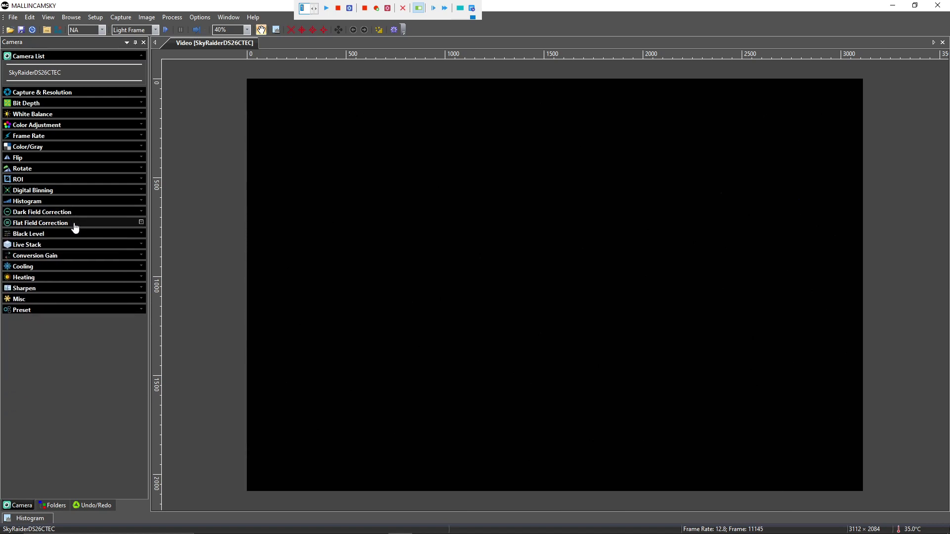
Keep the black level at 0 and set the camera's conversion gain to HCG
click(70, 237)
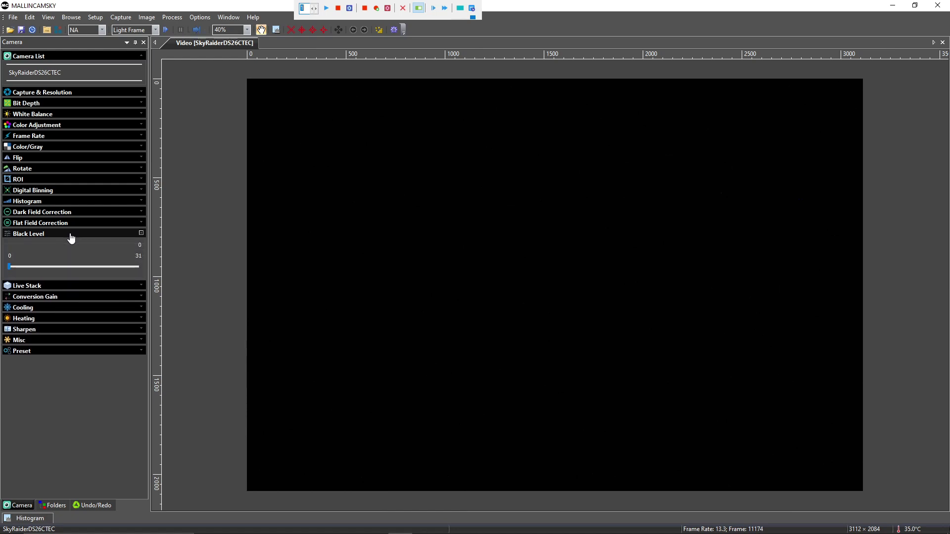
click(71, 238)
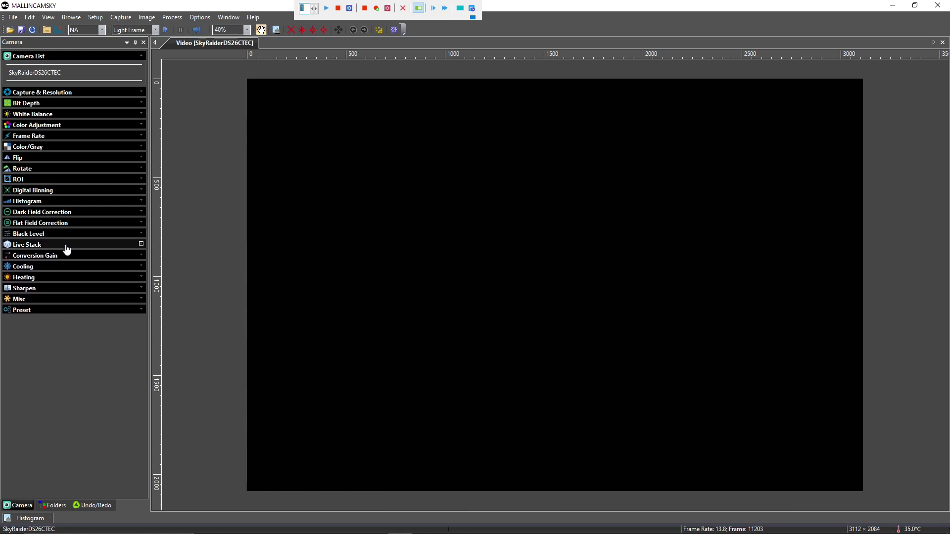
click(65, 256)
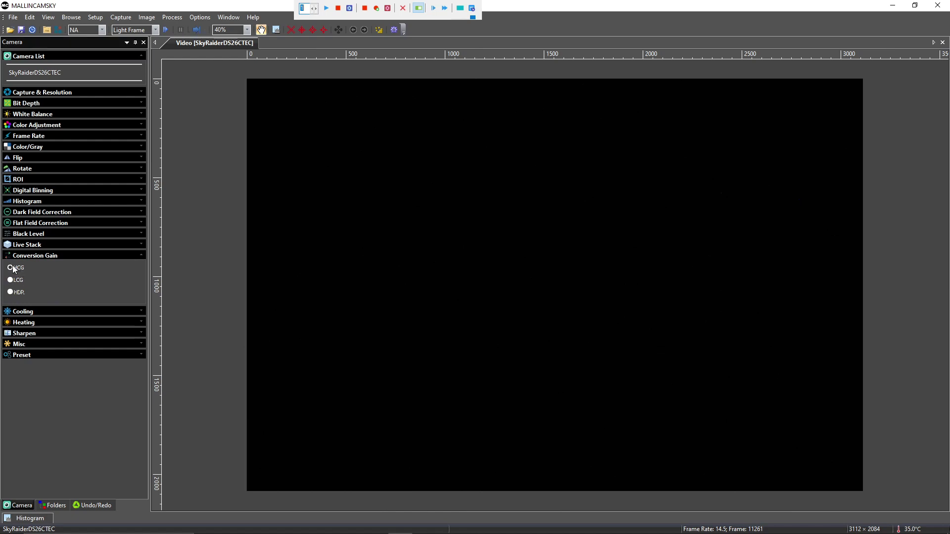
click(55, 256)
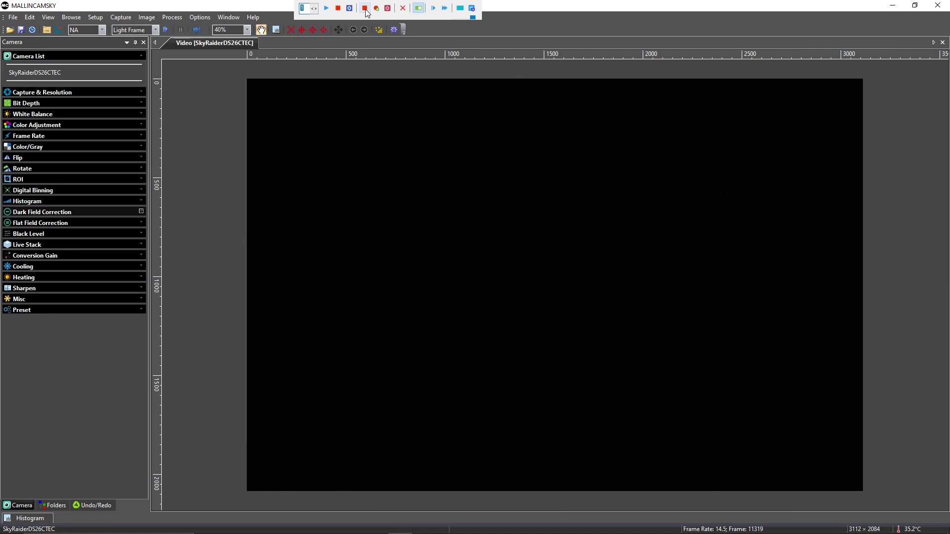
End the macro recording, switch to Pulover's Macro Creator and play the recorded macro back on the MALLINCAMSKY camera settings
click(473, 9)
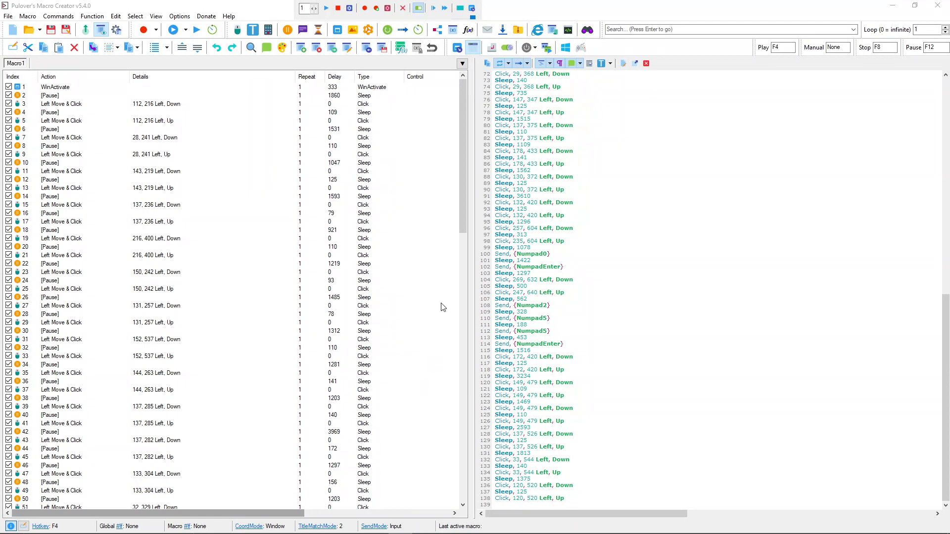
mouse_move(461, 195)
mouse_down()
mouse_move(462, 488)
mouse_move(458, 259)
mouse_move(472, 189)
mouse_up()
click(197, 31)
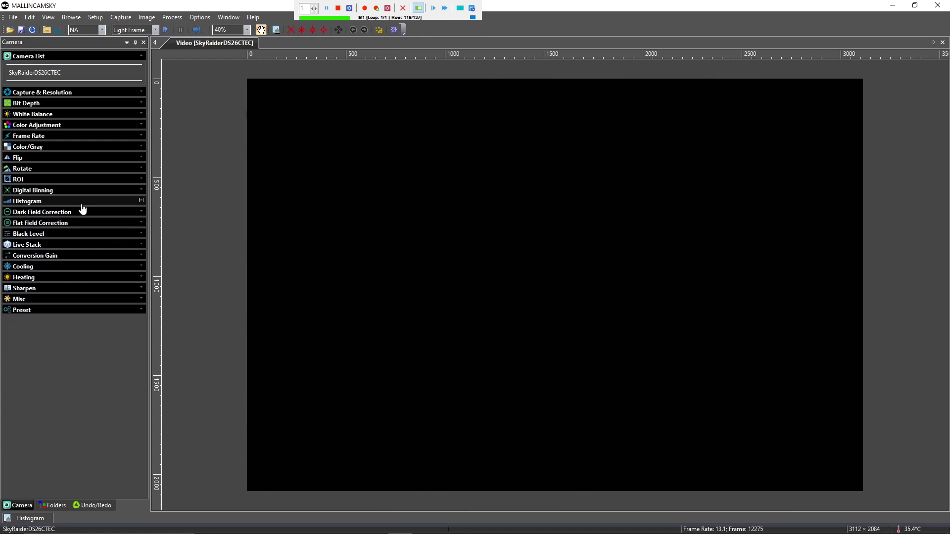
click(70, 235)
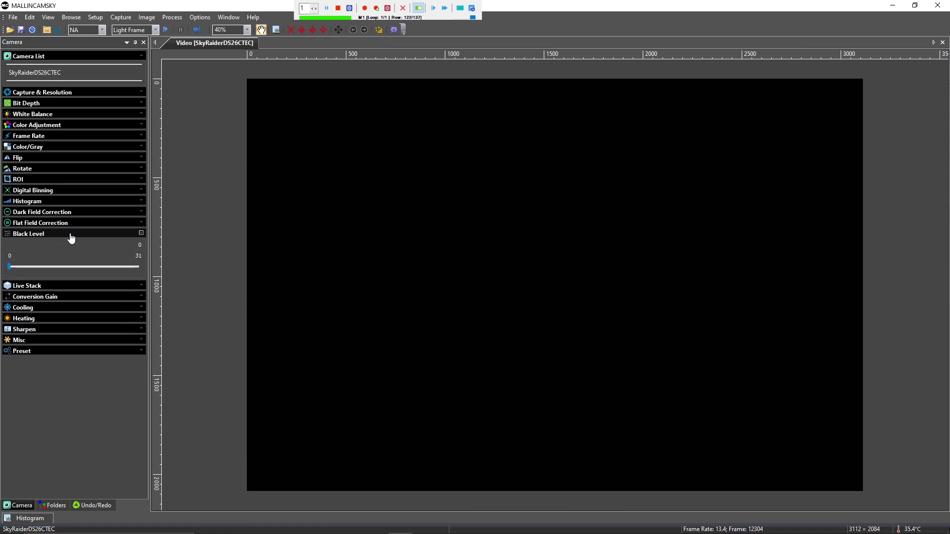
click(71, 235)
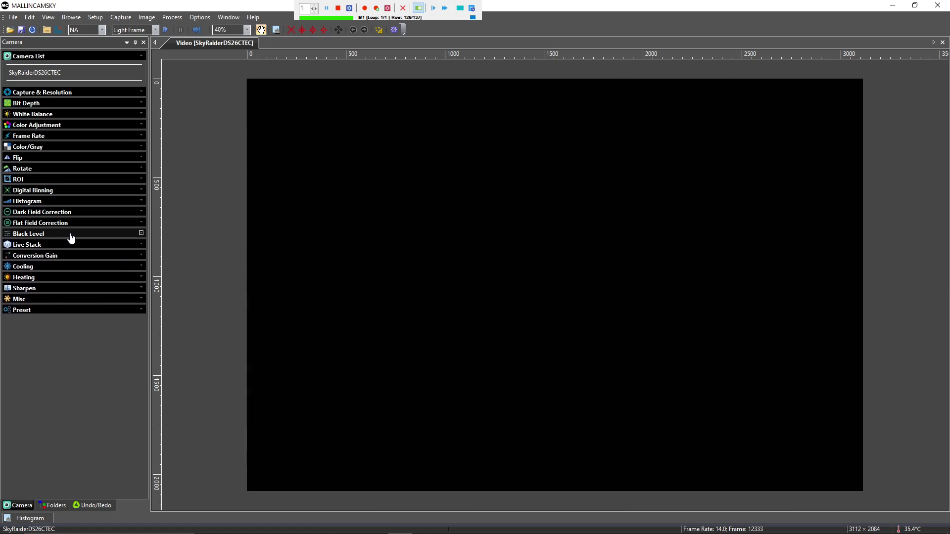
click(65, 257)
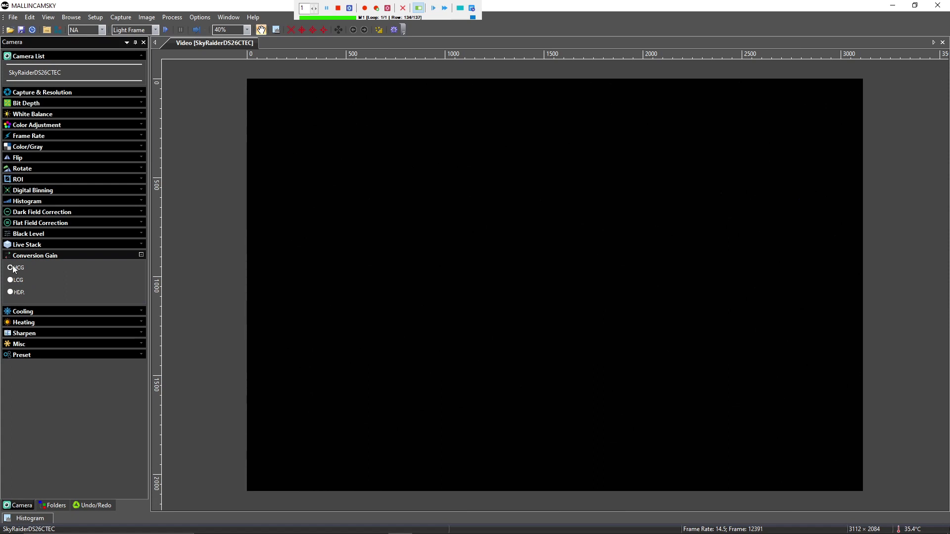
click(56, 257)
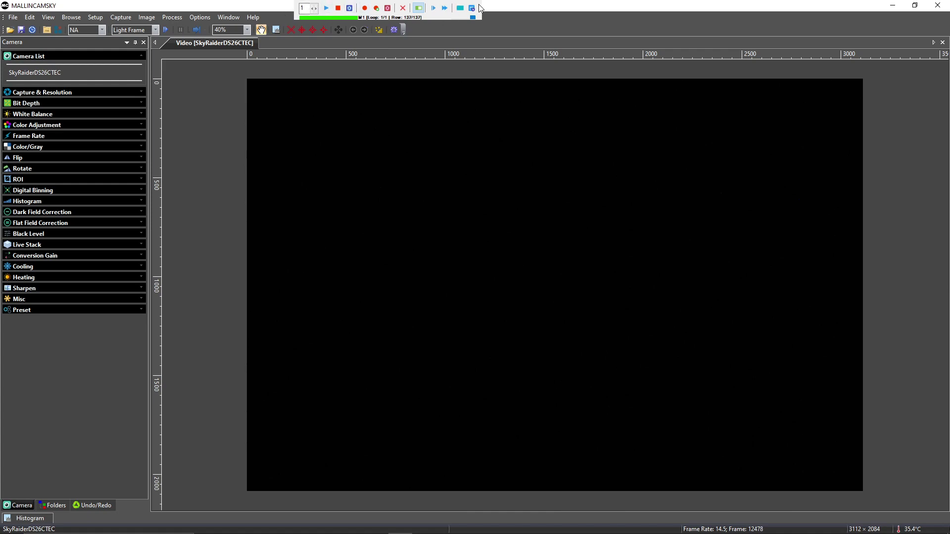
Switch back to Pulover's Macro Creator, review the recorded delays and set the pause in row 2 to 1000 milliseconds
click(473, 9)
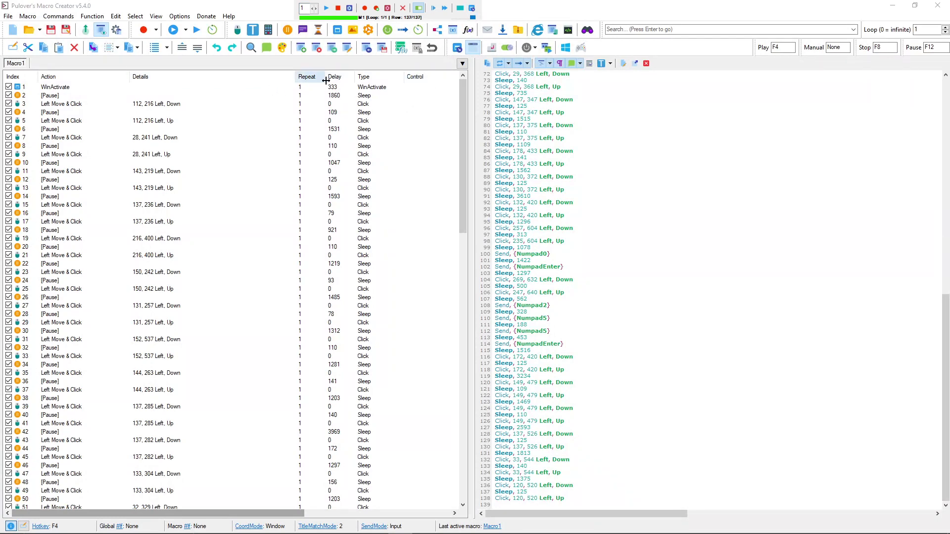
click(386, 89)
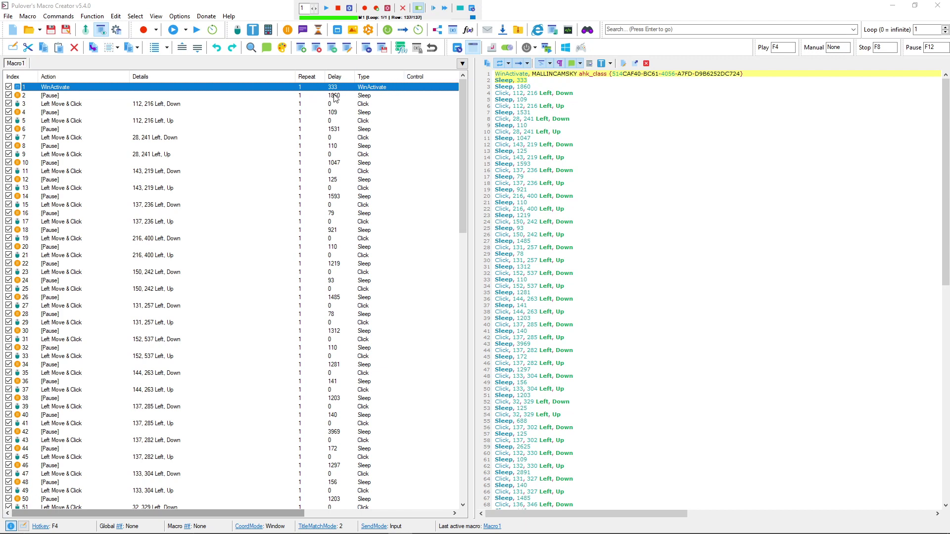
scroll(335, 97, down, 8)
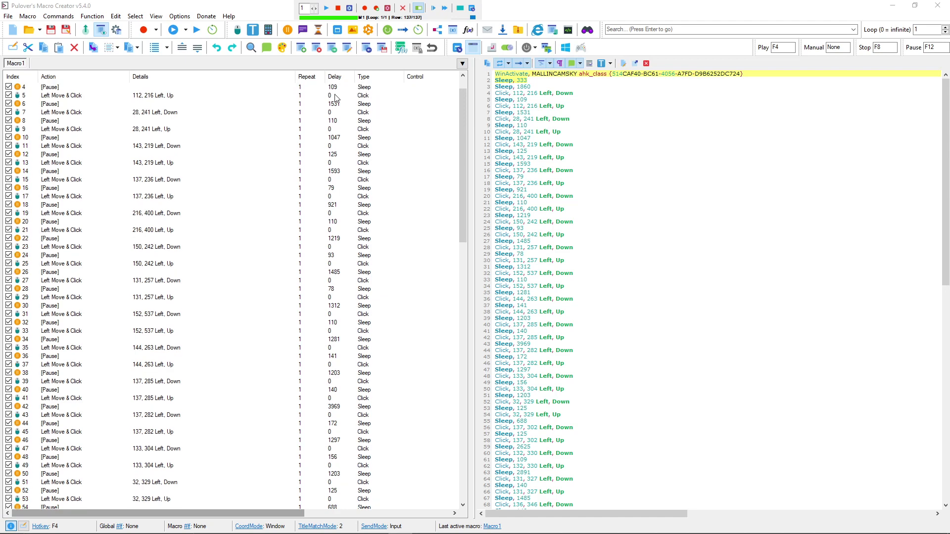
scroll(334, 97, down, 20)
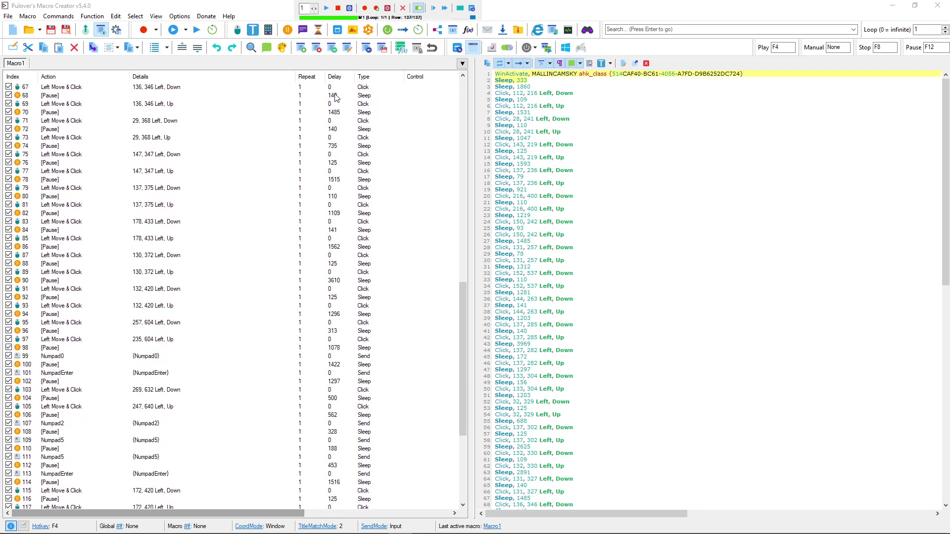
scroll(328, 243, up, 20)
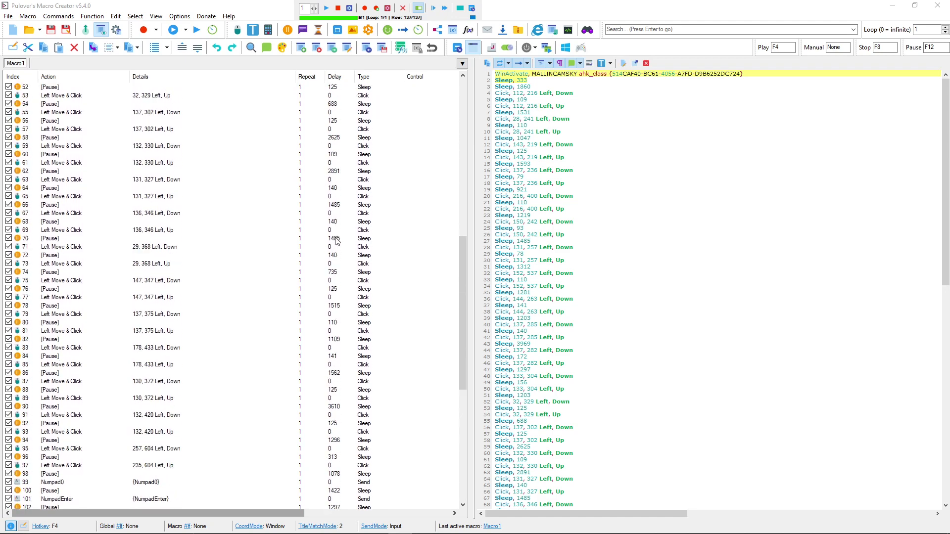
scroll(326, 193, up, 2)
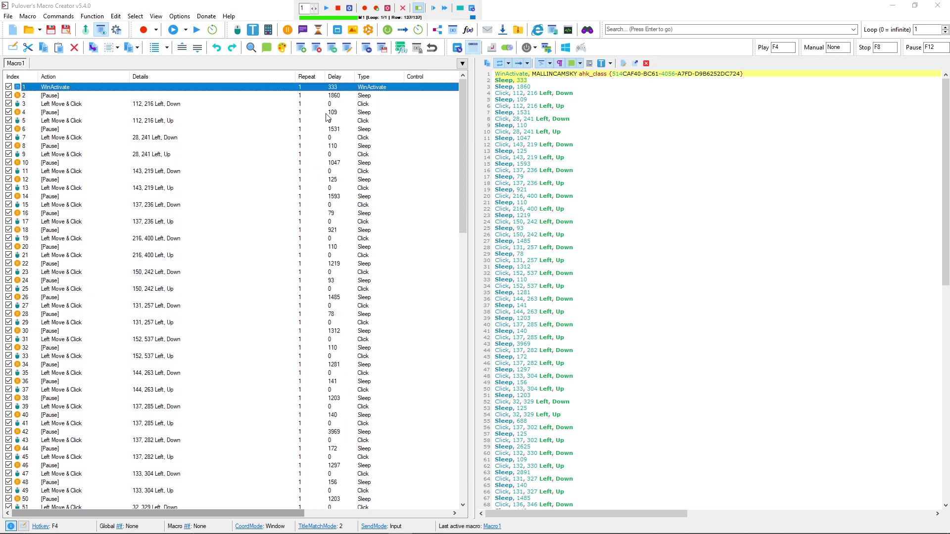
double_click(335, 97)
text(1000)
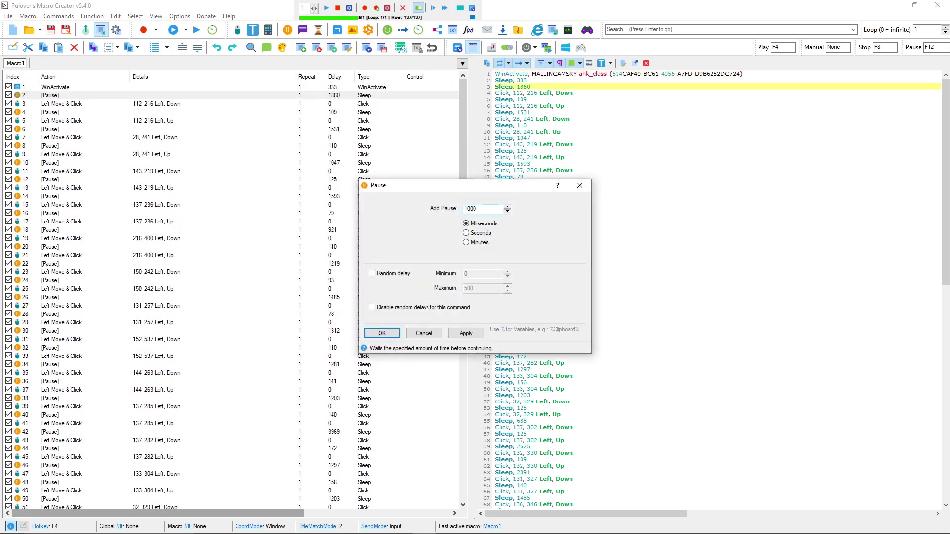
key(Return)
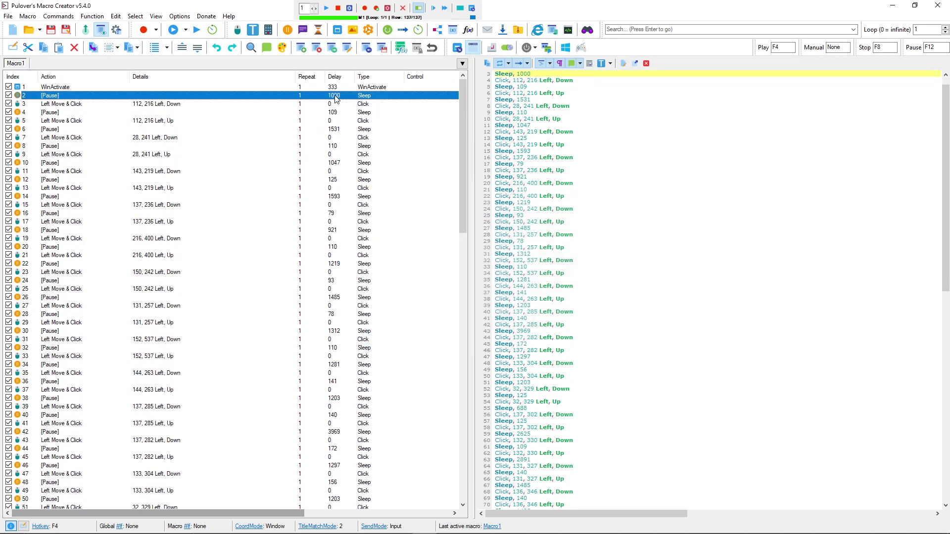
Set the pauses in macro rows 4 and 6 to 200 milliseconds each
double_click(340, 113)
text(2)
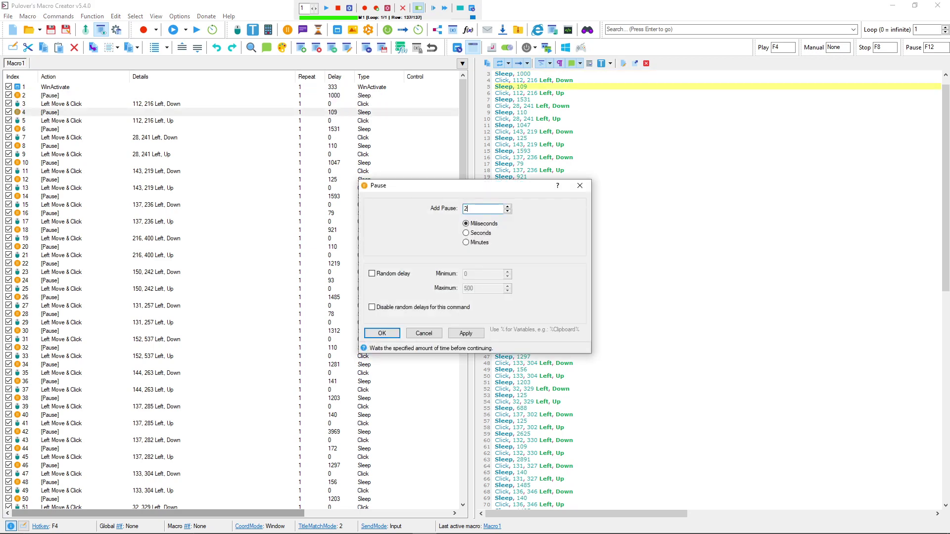
text(00)
key(Return)
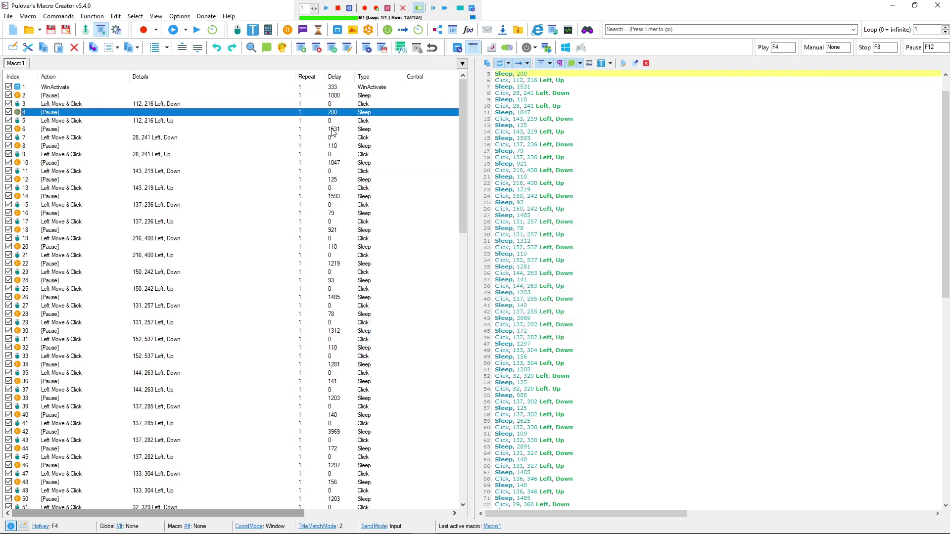
click(331, 129)
double_click(331, 129)
text(200)
key(Return)
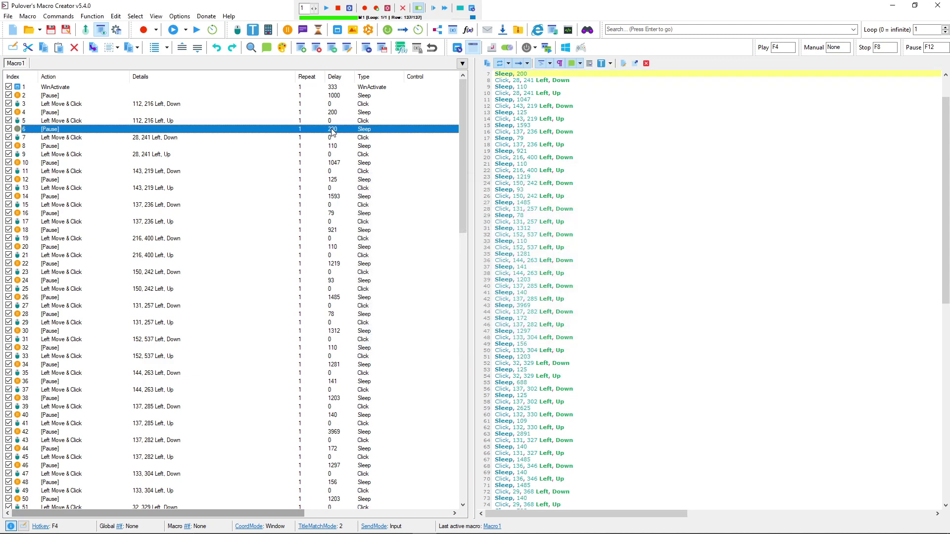
Set the pauses in macro rows 8 and 10 to 200 milliseconds each
double_click(341, 146)
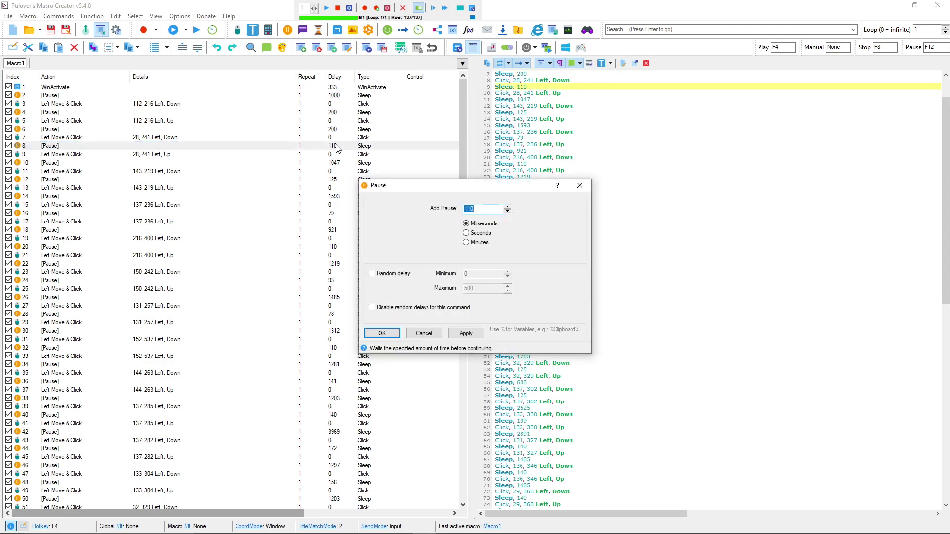
text(200)
key(Return)
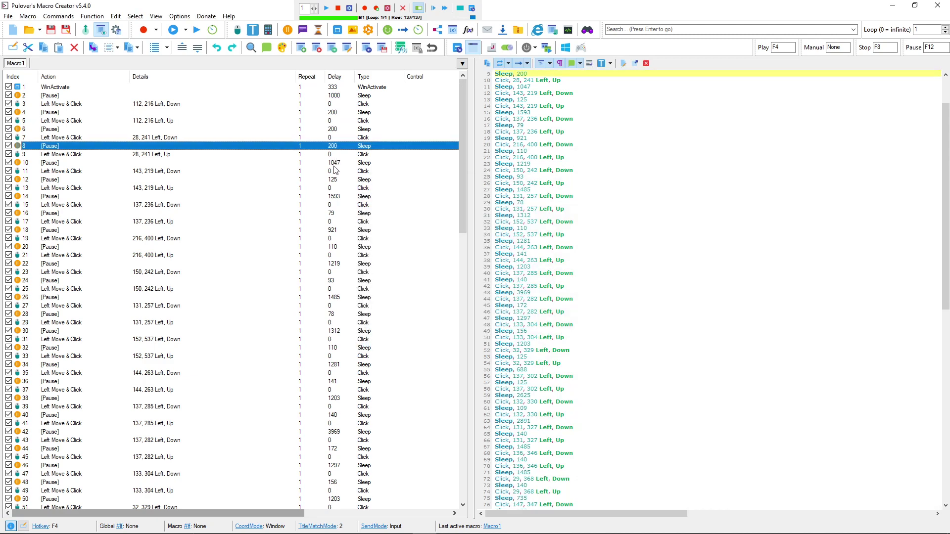
double_click(329, 163)
text(200)
key(Return)
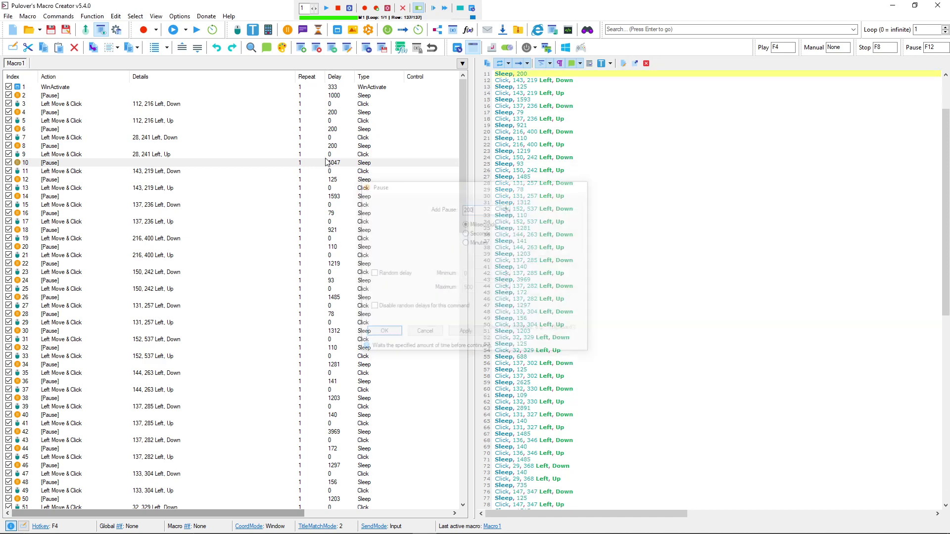
Set the pauses in macro rows 12 and 14 to 200 milliseconds each
double_click(332, 180)
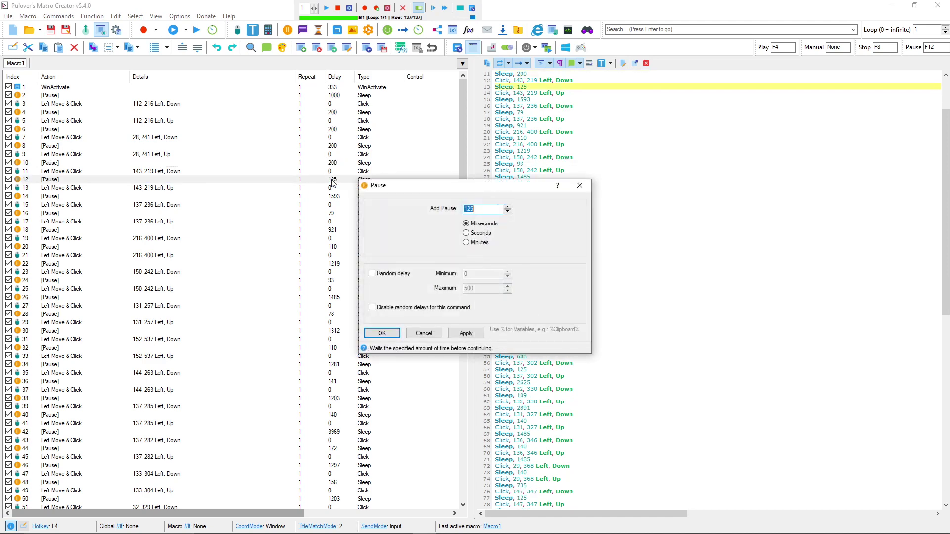
text(200)
key(Return)
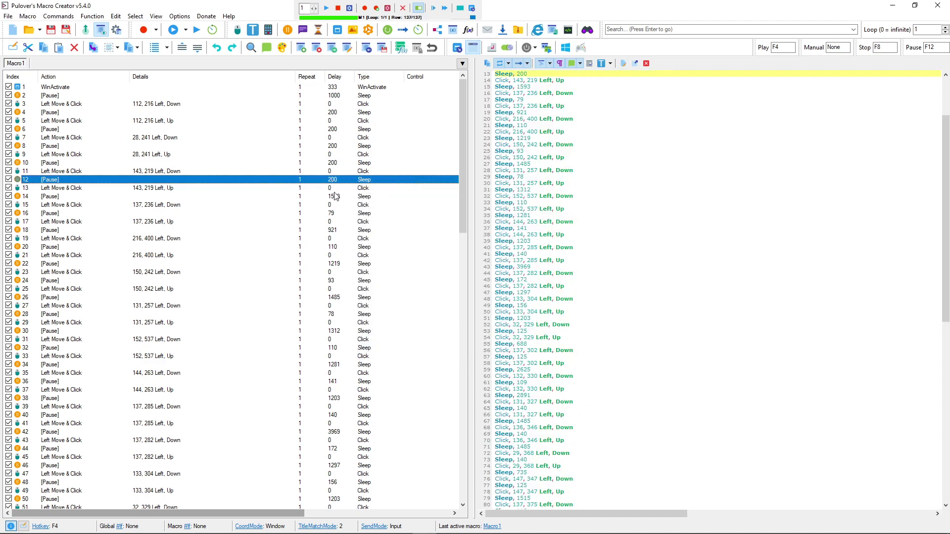
click(333, 197)
double_click(333, 197)
text(200)
key(Return)
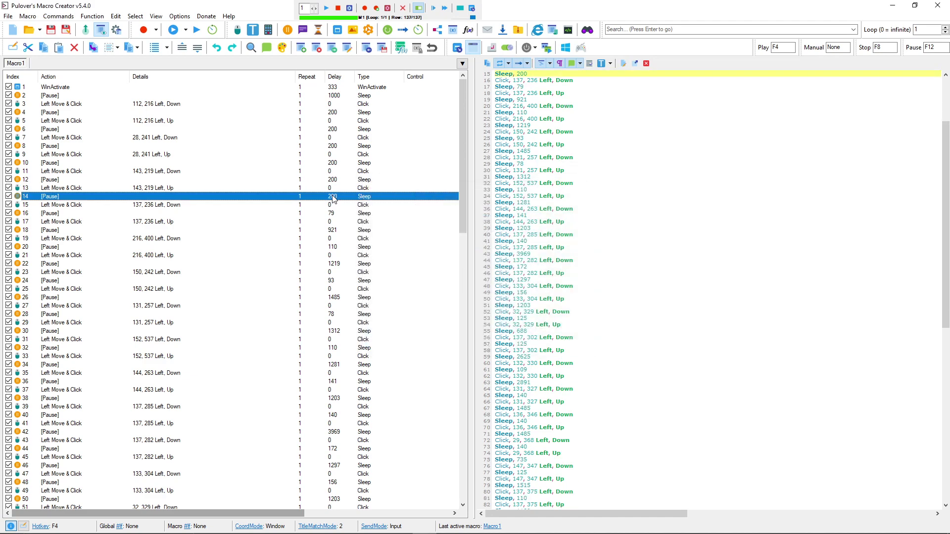
Set the pauses in macro rows 16 and 18 to 200 milliseconds each
double_click(331, 214)
text(2)
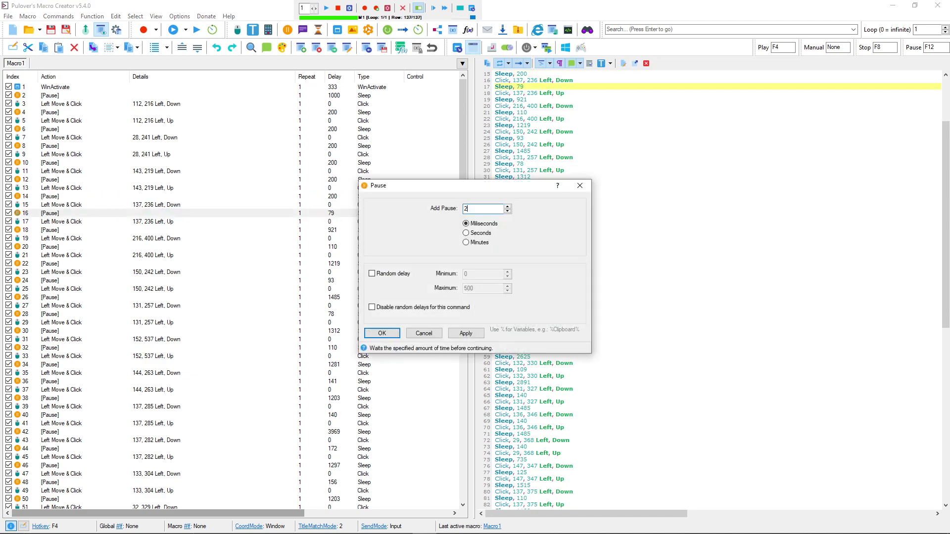
text(00)
key(Return)
click(333, 230)
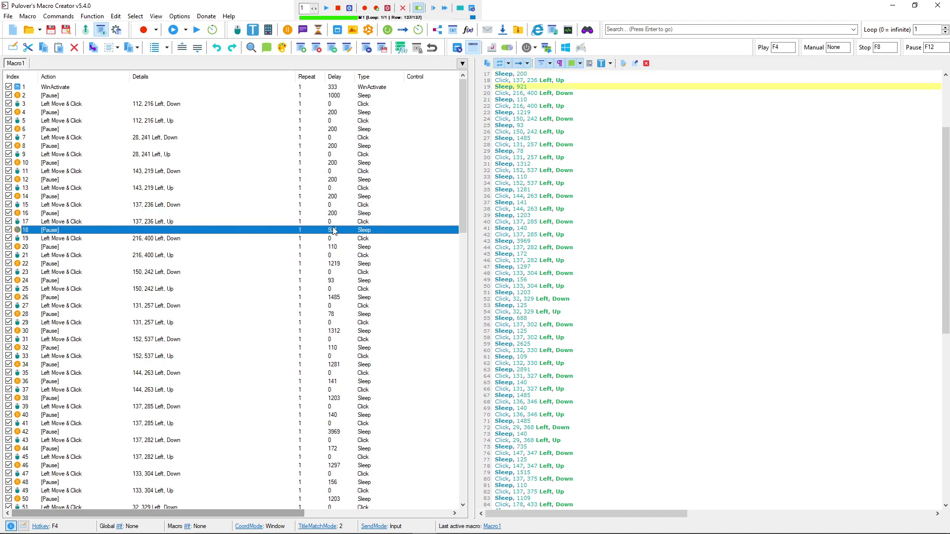
double_click(333, 230)
text(200)
key(Return)
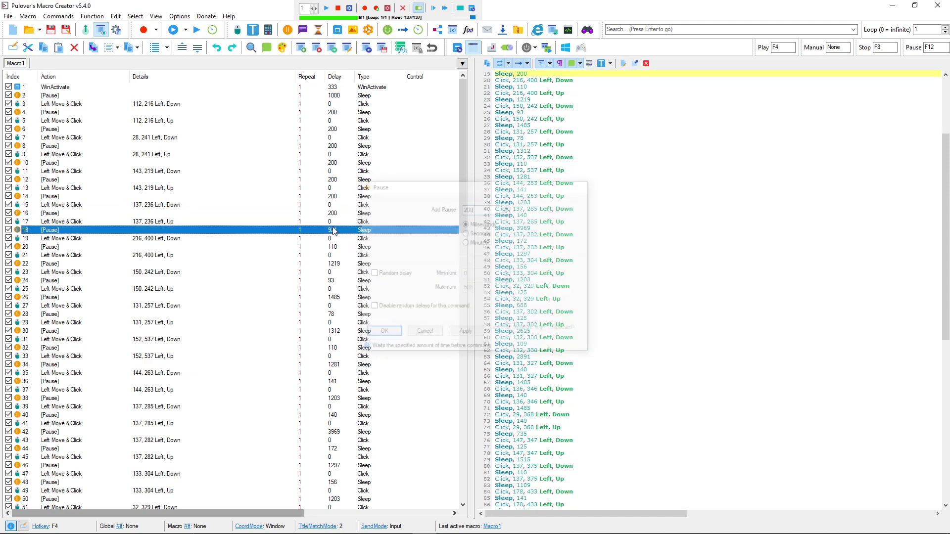
Set the pauses in macro rows 20 and 22 to 200 milliseconds each
double_click(333, 247)
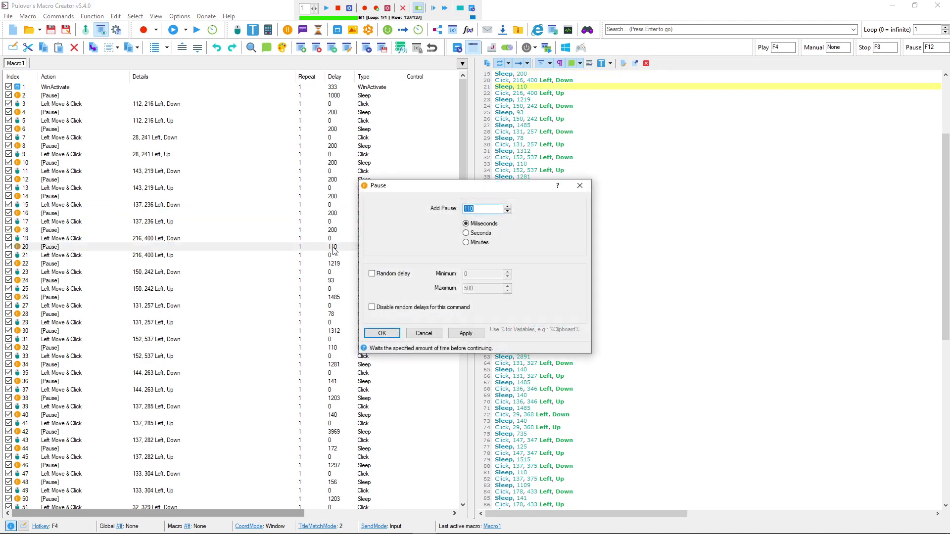
text(200)
key(Return)
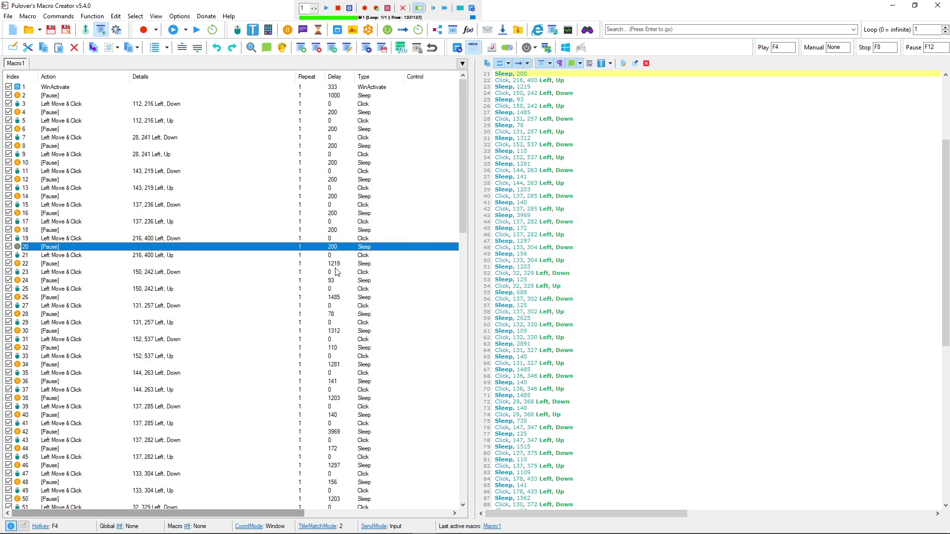
double_click(334, 263)
text(200)
key(Return)
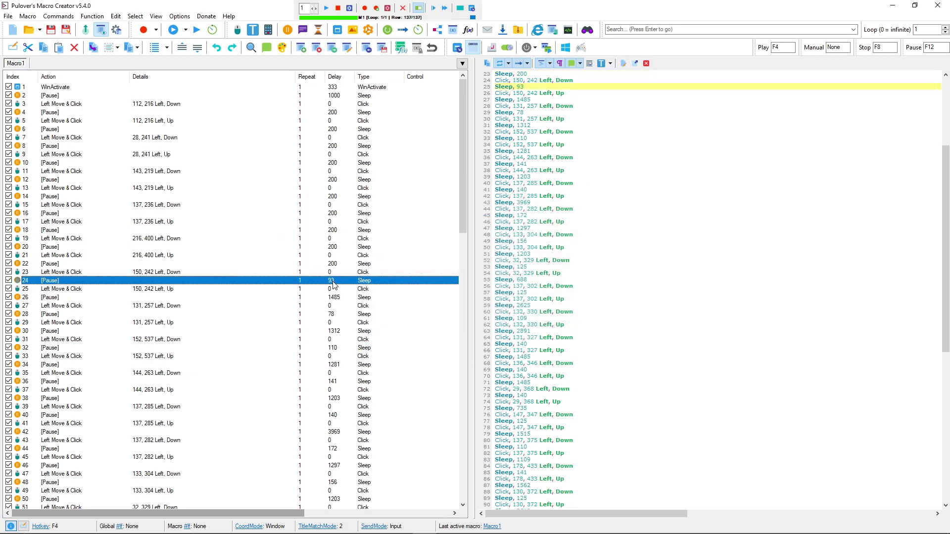
Set the pauses in macro rows 24 and 26 to 200 milliseconds each
double_click(345, 282)
text(200)
key(Return)
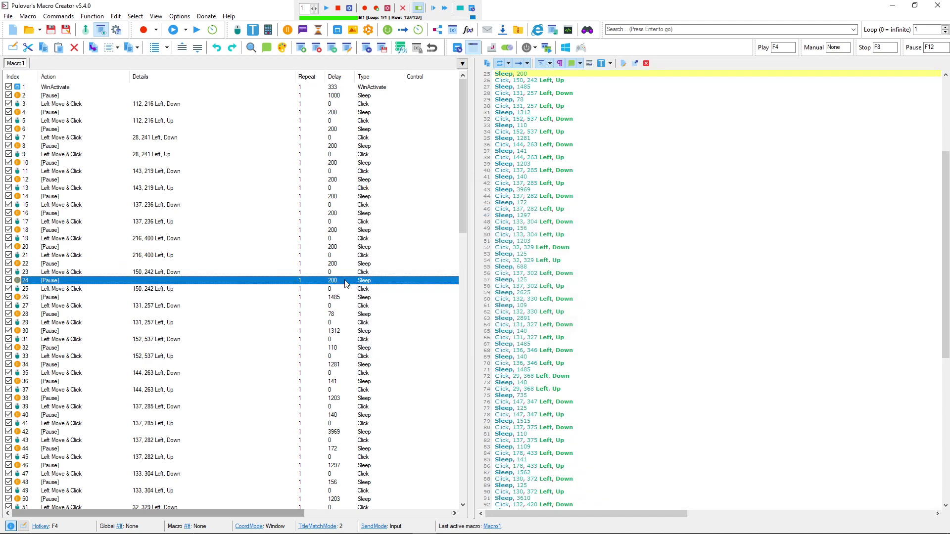
double_click(342, 298)
text(22)
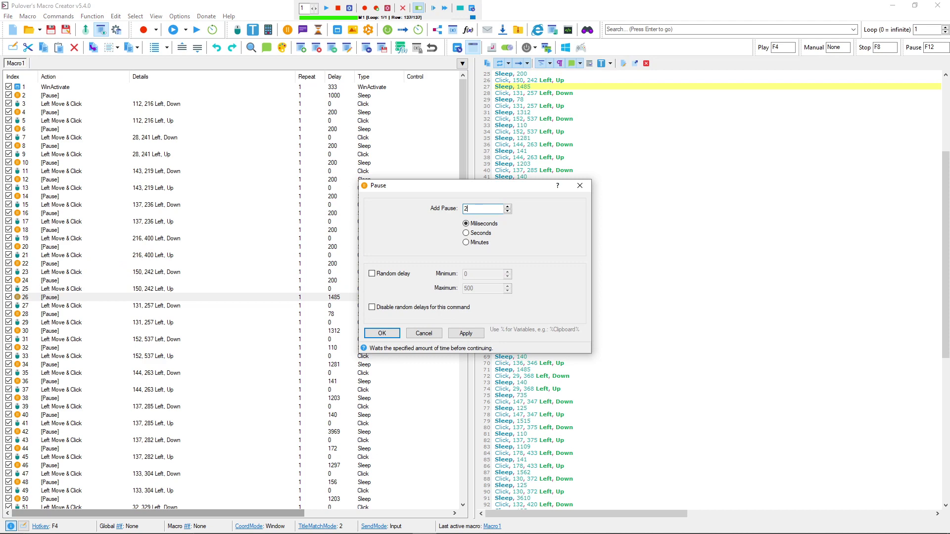
key(Return)
Play the shortened macro from the start to test its speed in MALLINCAMSKY
scroll(340, 302, down, 20)
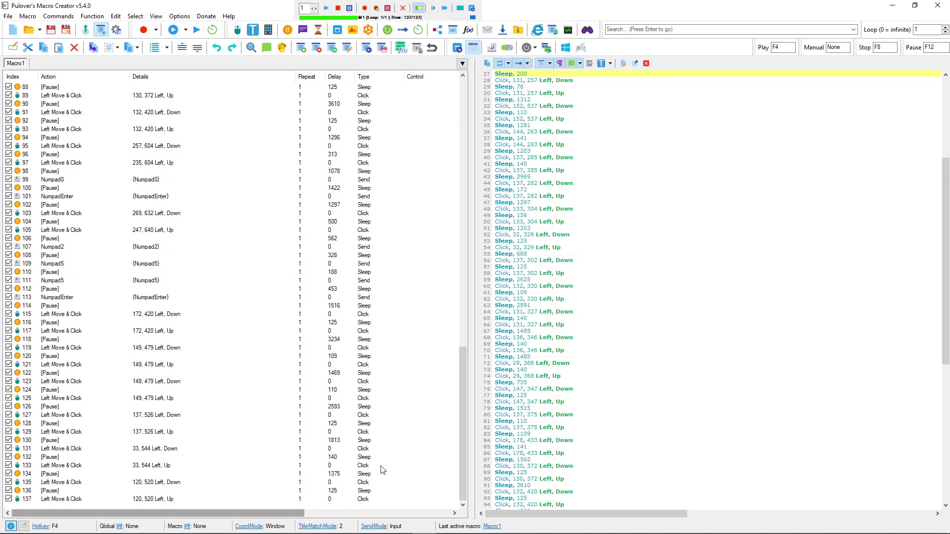
click(336, 407)
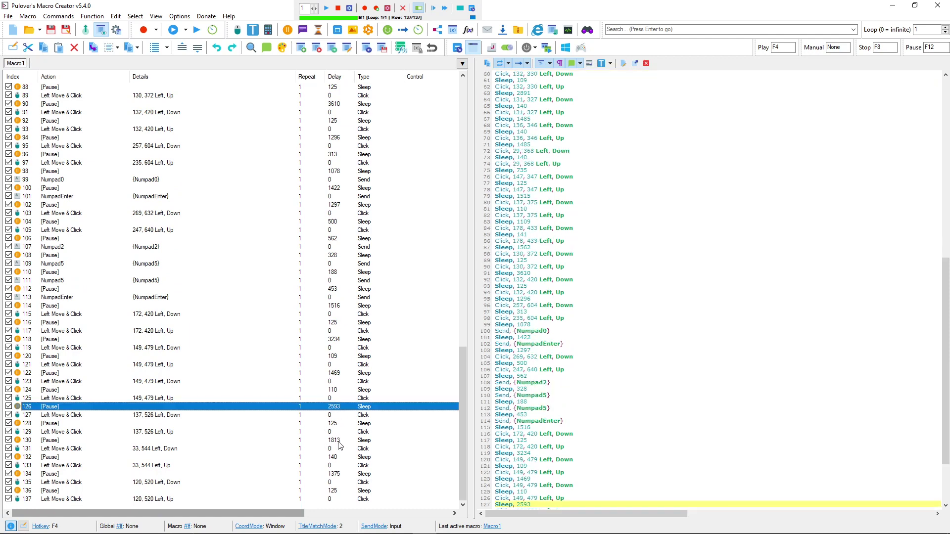
drag(461, 358, 476, 88)
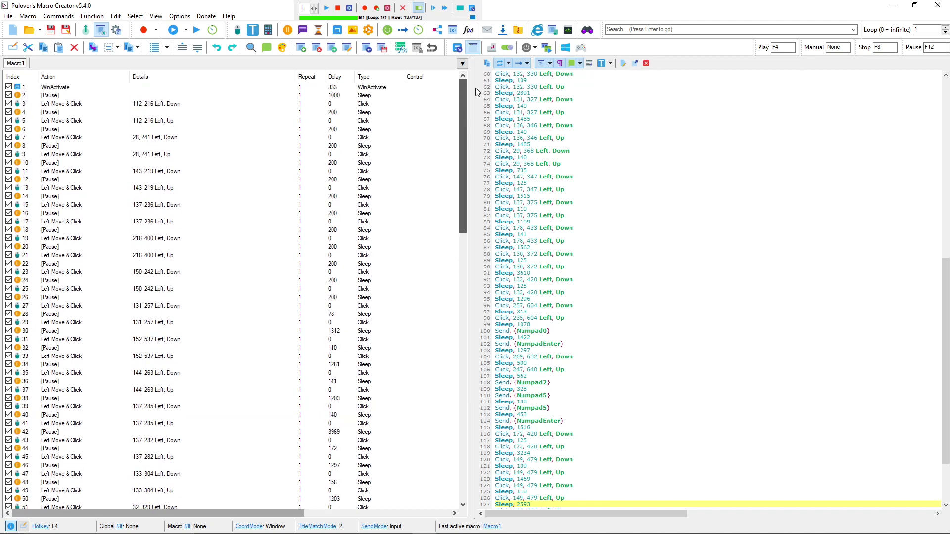
click(196, 31)
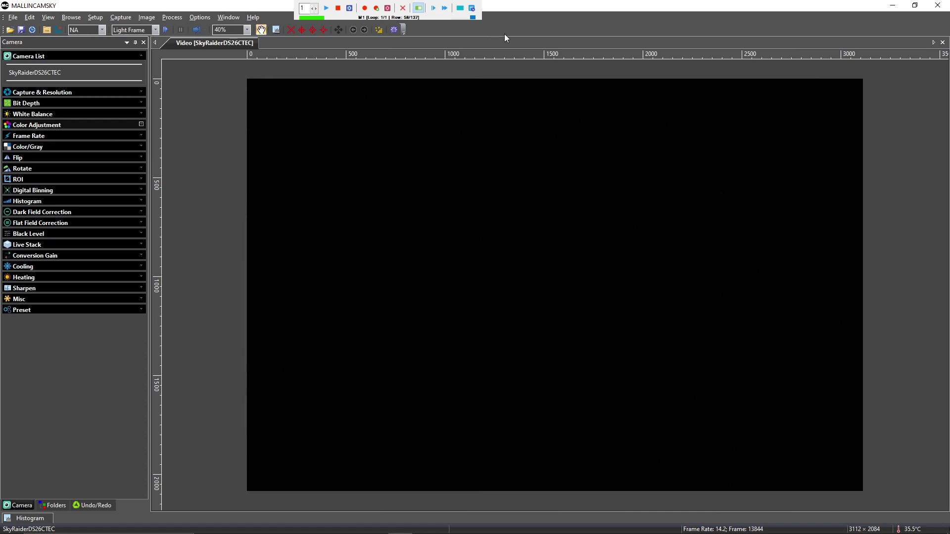
Return to Pulover's Macro Creator and start a new empty project without saving the current one
click(472, 9)
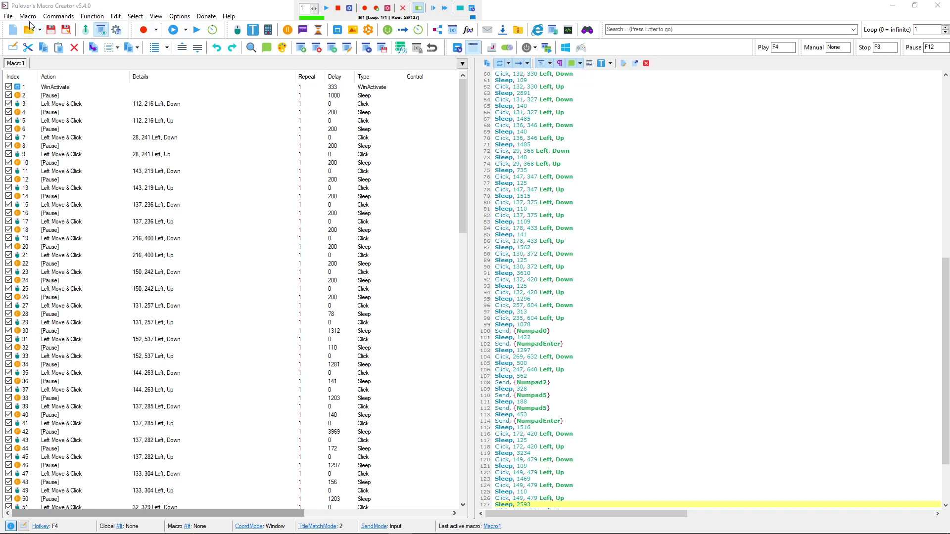
click(13, 30)
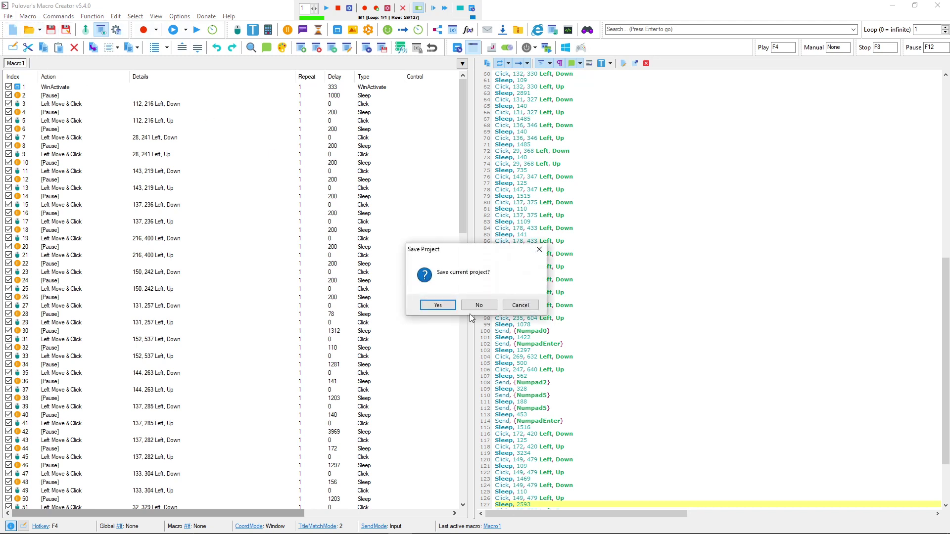
click(479, 304)
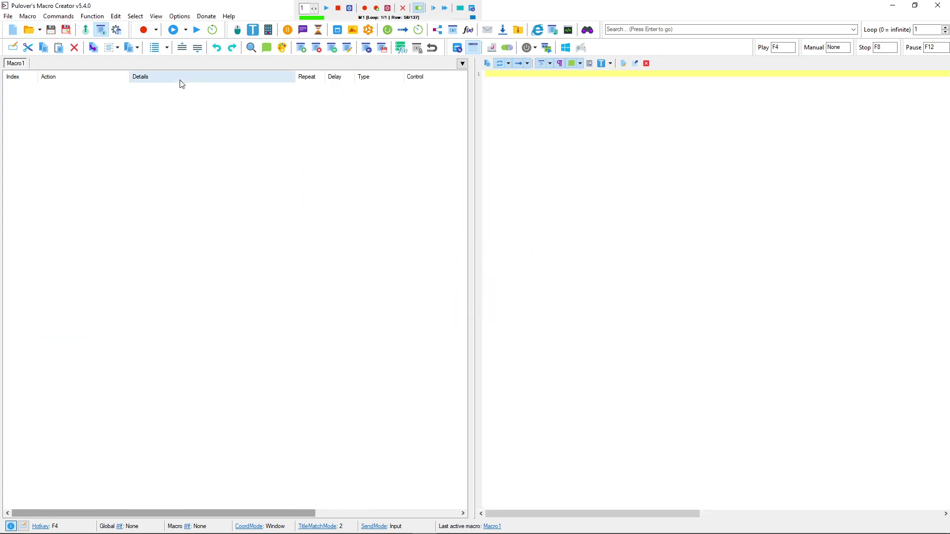
Browse in File Explorer to \\WDMyCloud\Public\MallinSky Darks\DS26cTEC\HCG\Bin 1 to view its gain folders, and return to Macro Creator
mouse_move(192, 519)
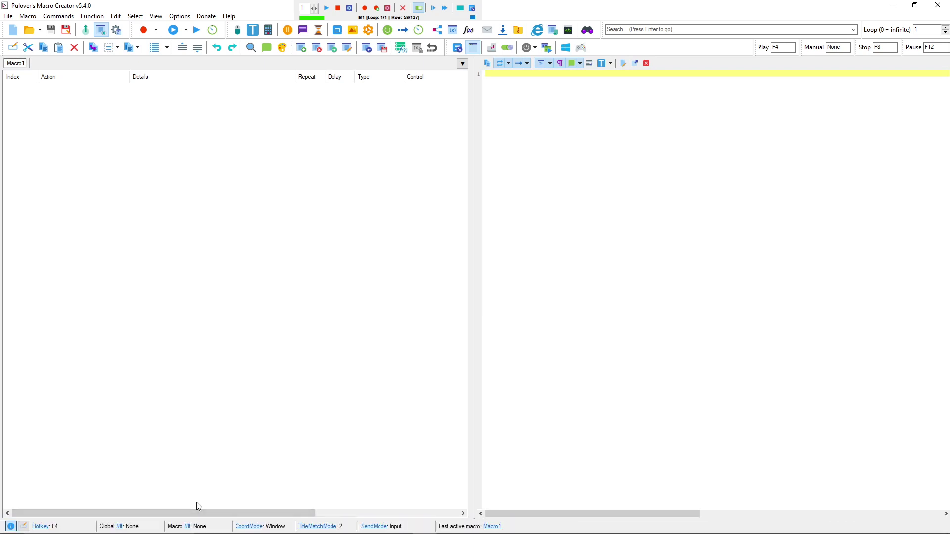
key(super+e)
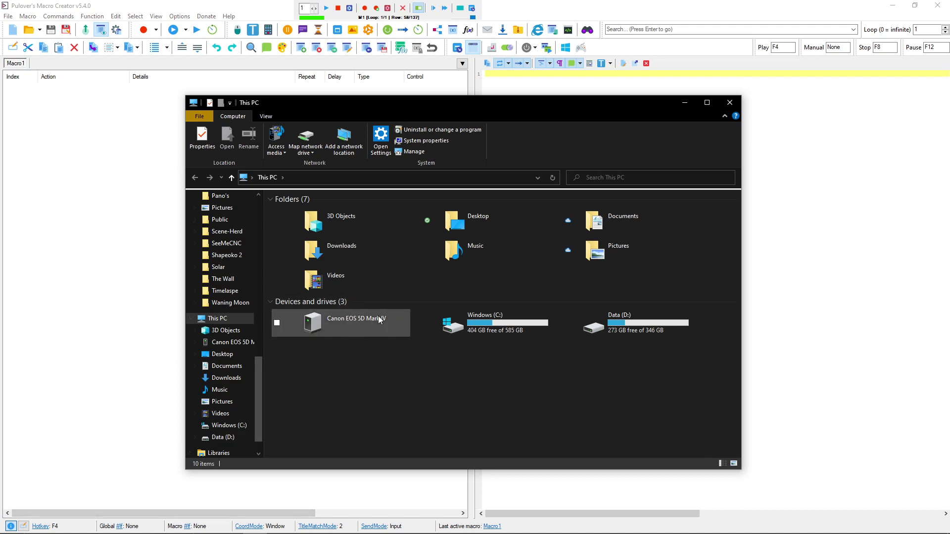
click(538, 177)
click(434, 189)
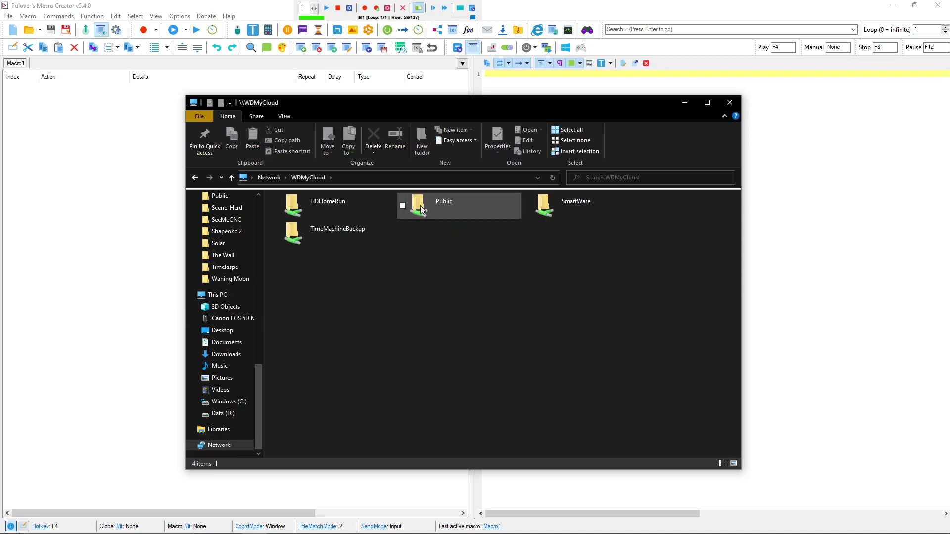
double_click(421, 208)
click(337, 241)
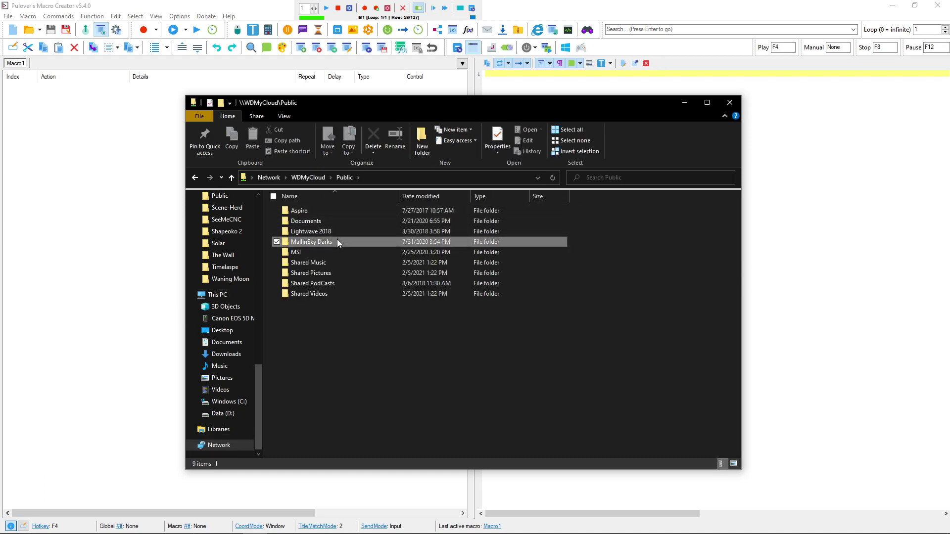
double_click(337, 239)
double_click(331, 224)
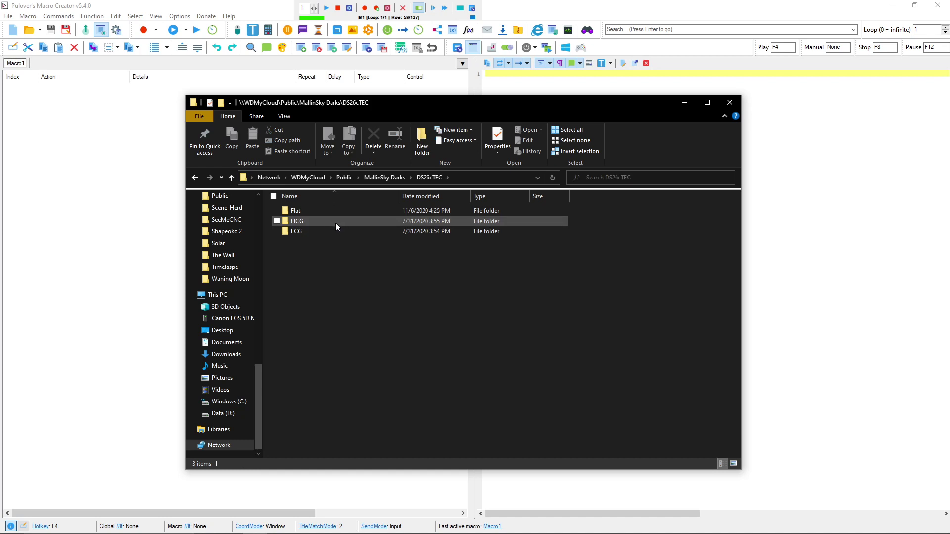
double_click(327, 220)
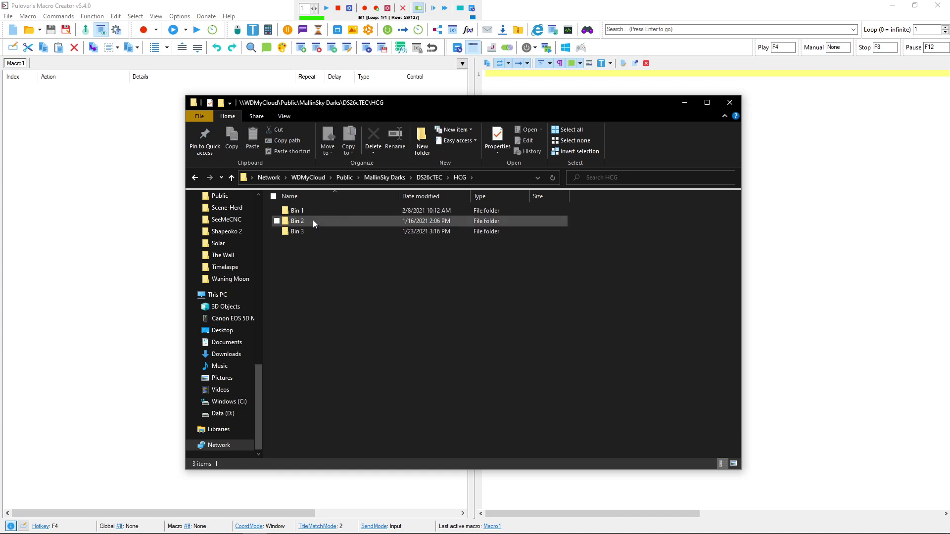
double_click(297, 210)
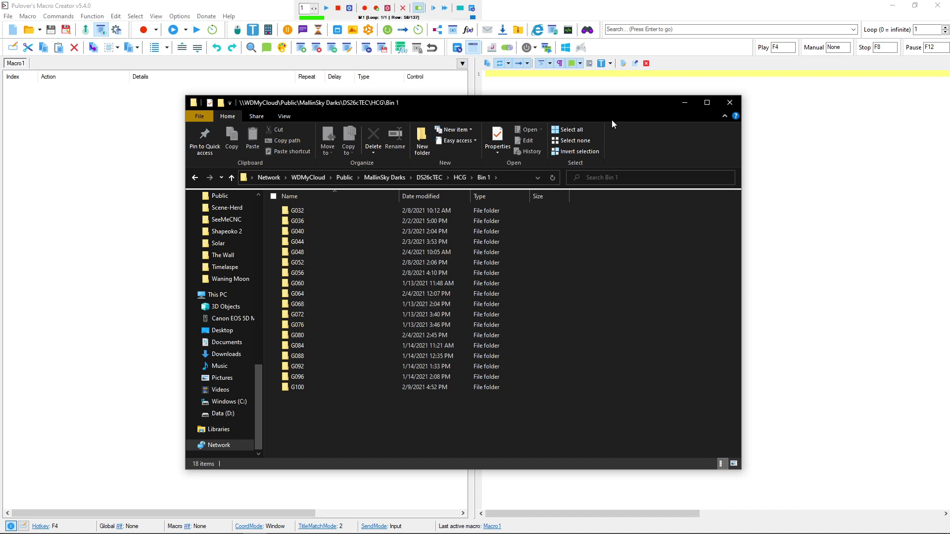
click(671, 10)
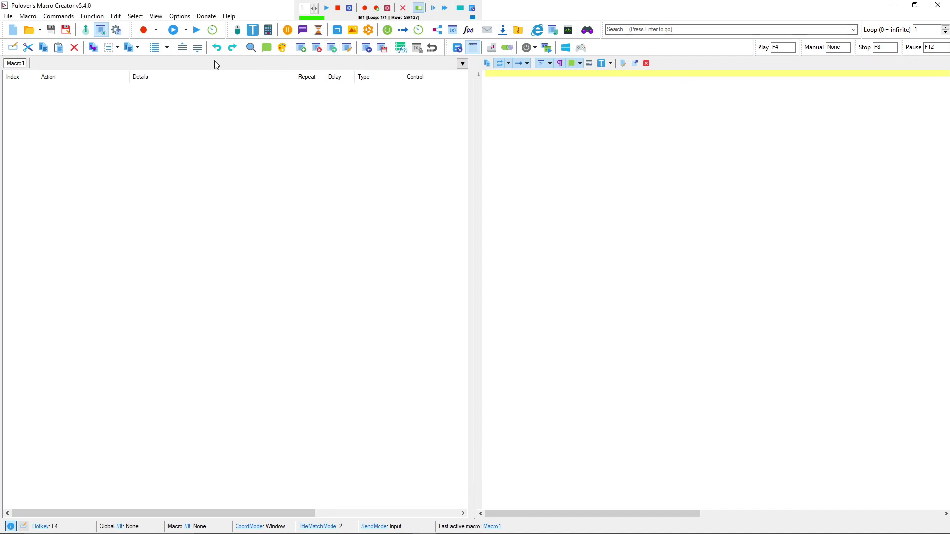
Open a new File Explorer window and browse to D:\Macros\MCS\Macro Chunks
mouse_move(102, 533)
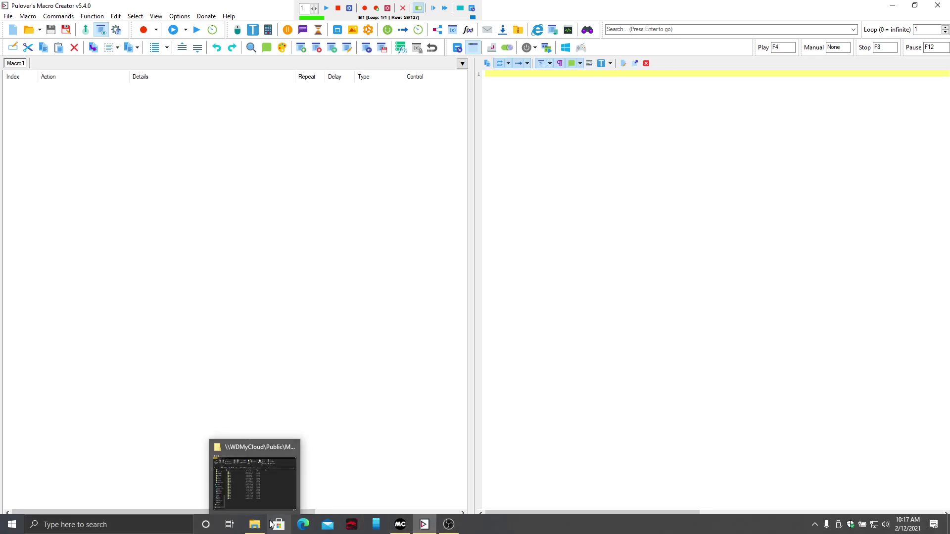
key(super+e)
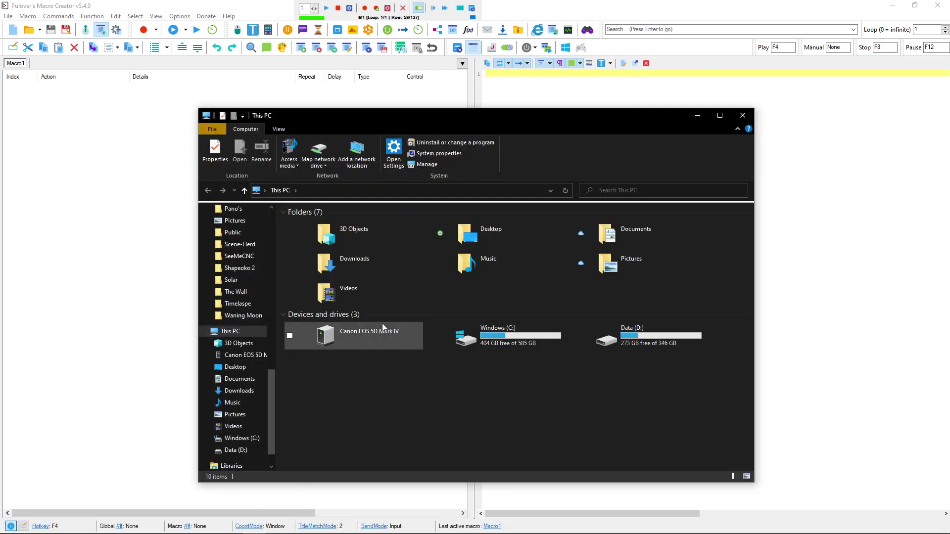
click(641, 343)
double_click(642, 344)
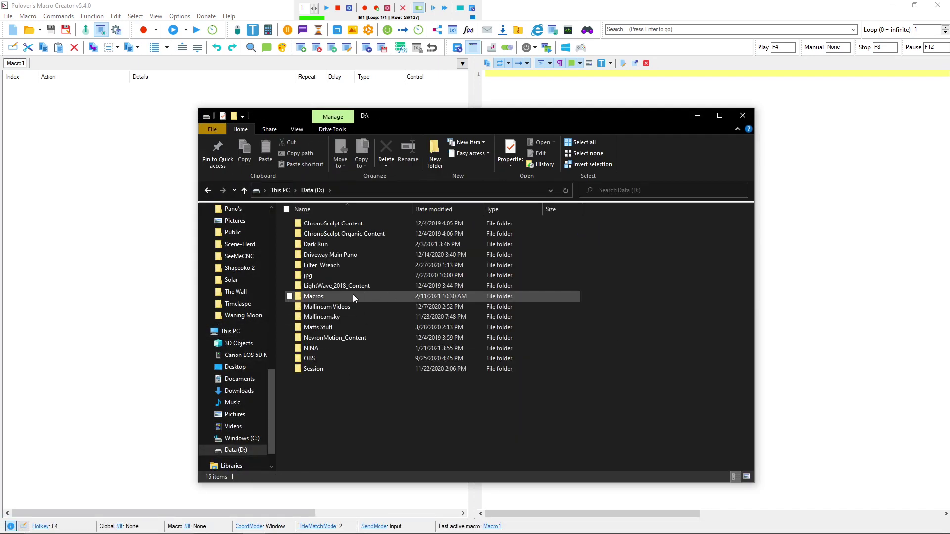
double_click(325, 296)
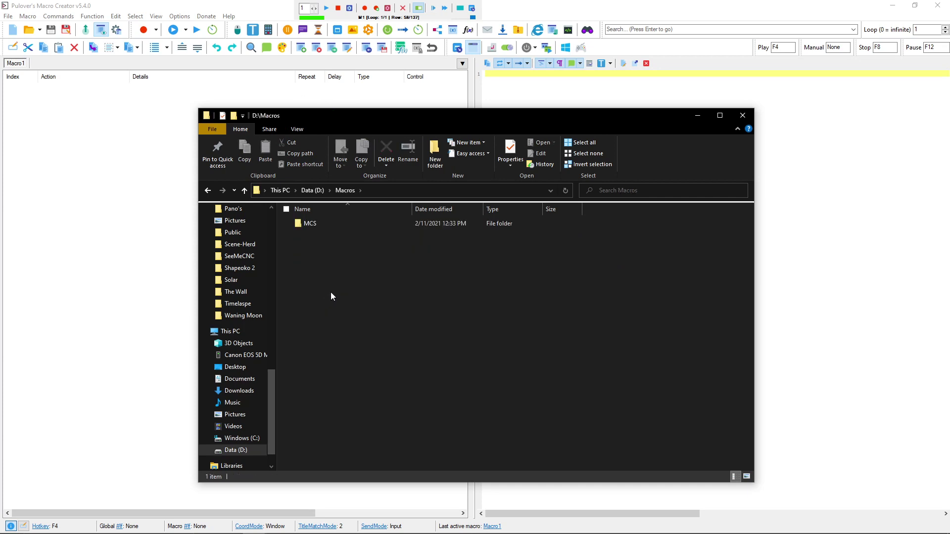
click(308, 227)
double_click(308, 227)
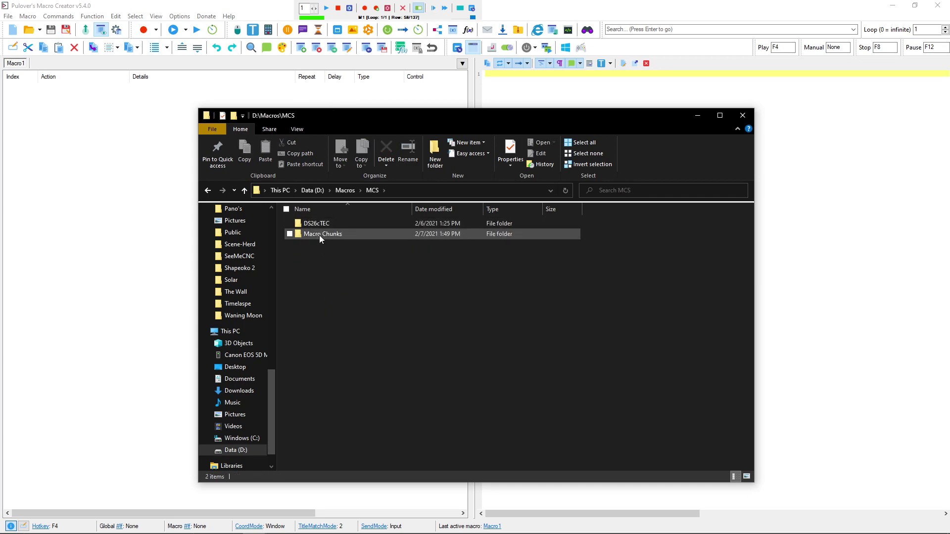
double_click(319, 235)
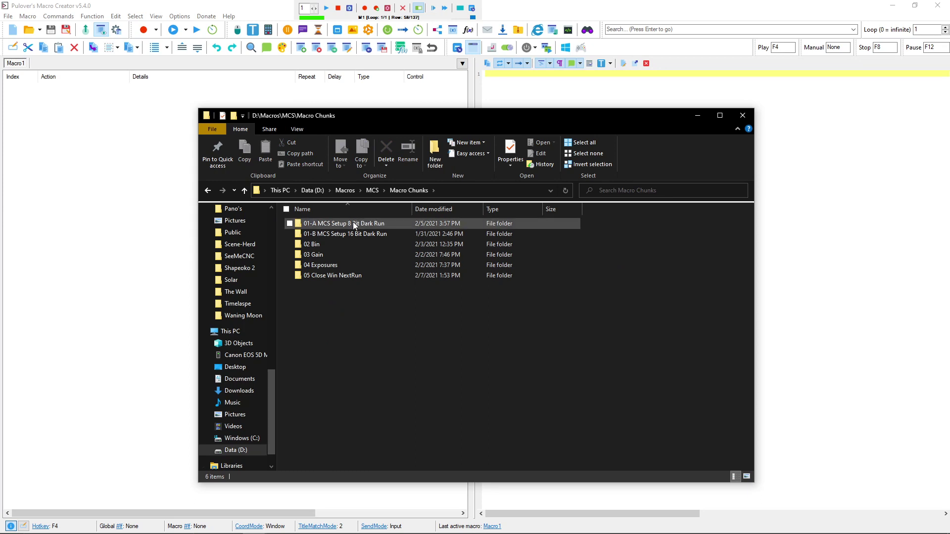
Open MCS_SU_8_Bit_Dk_Run.pmc from the 01-A MCS Setup 8 Bit Dark Run folder in Macro Creator
double_click(352, 222)
click(350, 223)
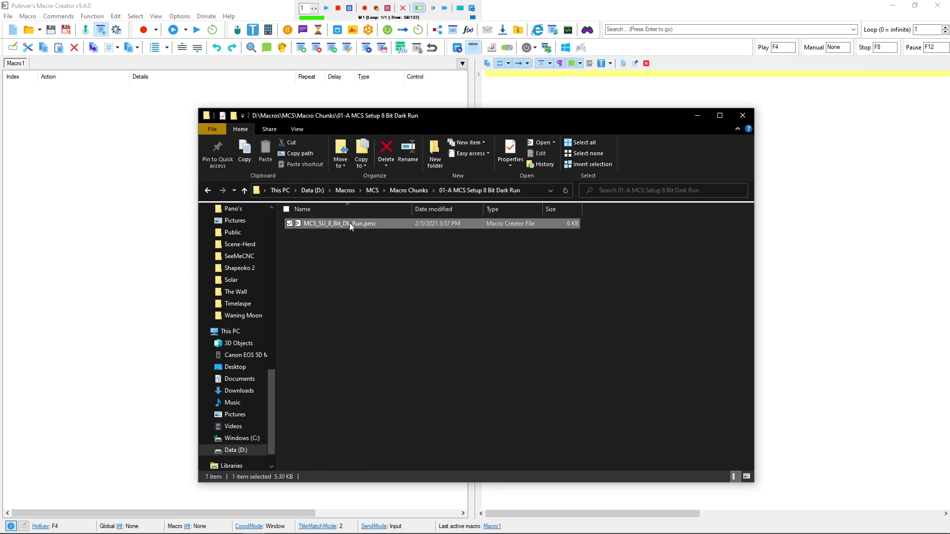
double_click(301, 223)
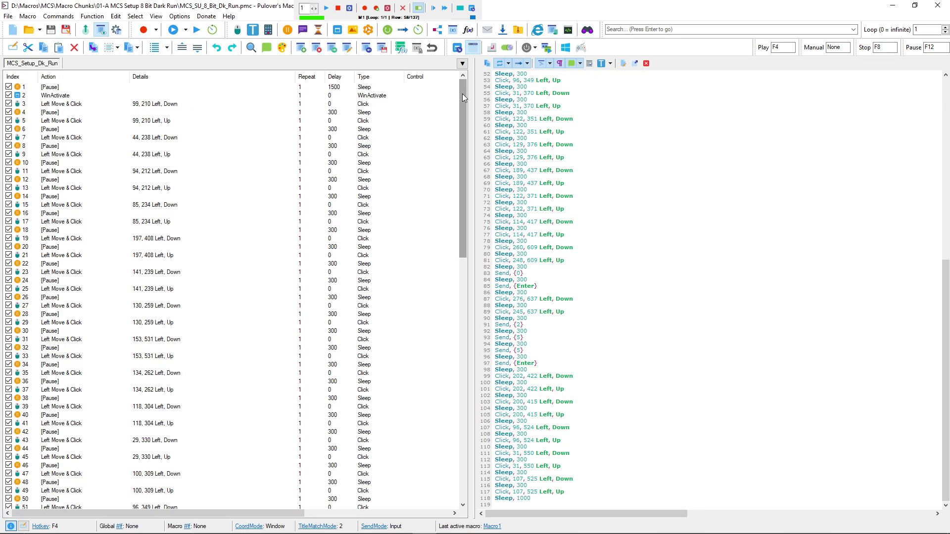
Try to play the MCS_Setup_Dk_Run macro, collapse the Bit Depth section in MALLINCAMSKY, and return to Macro Creator
drag(462, 92, 462, 347)
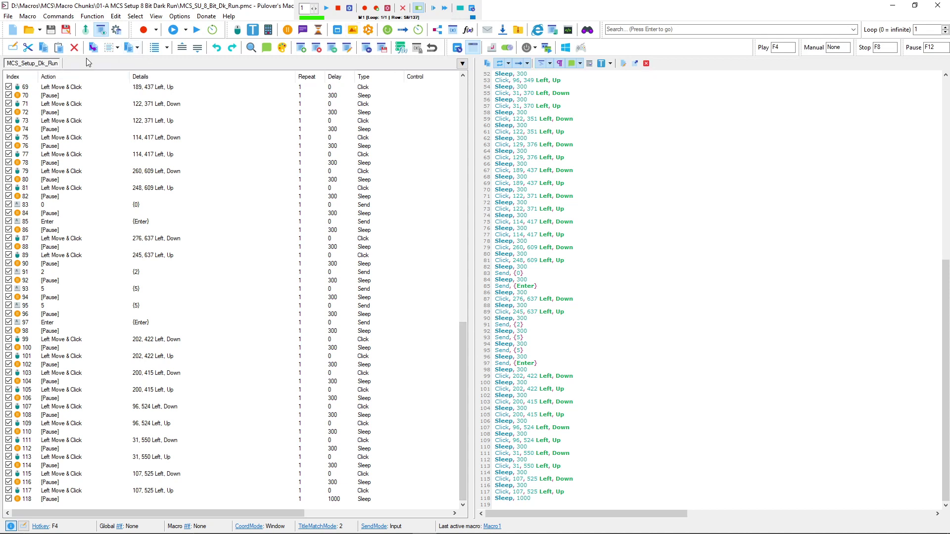
click(197, 33)
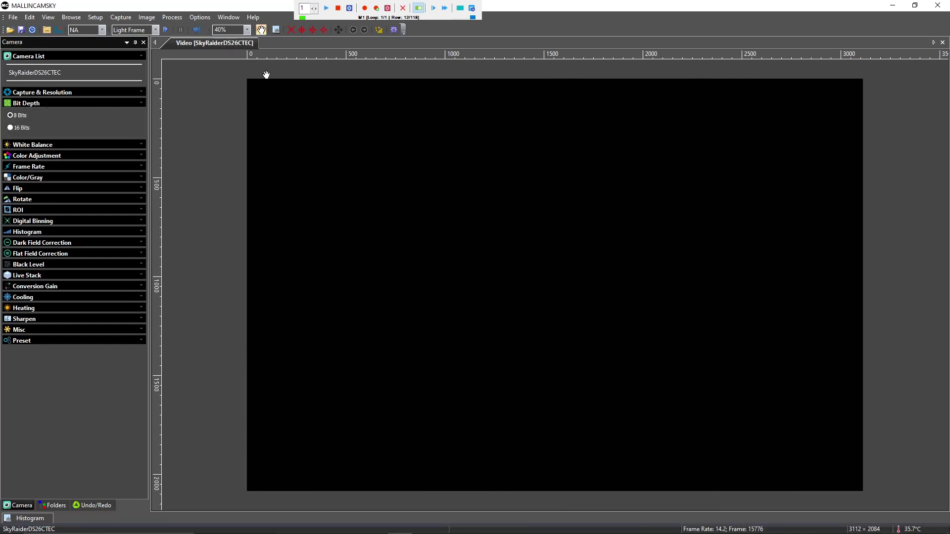
click(71, 104)
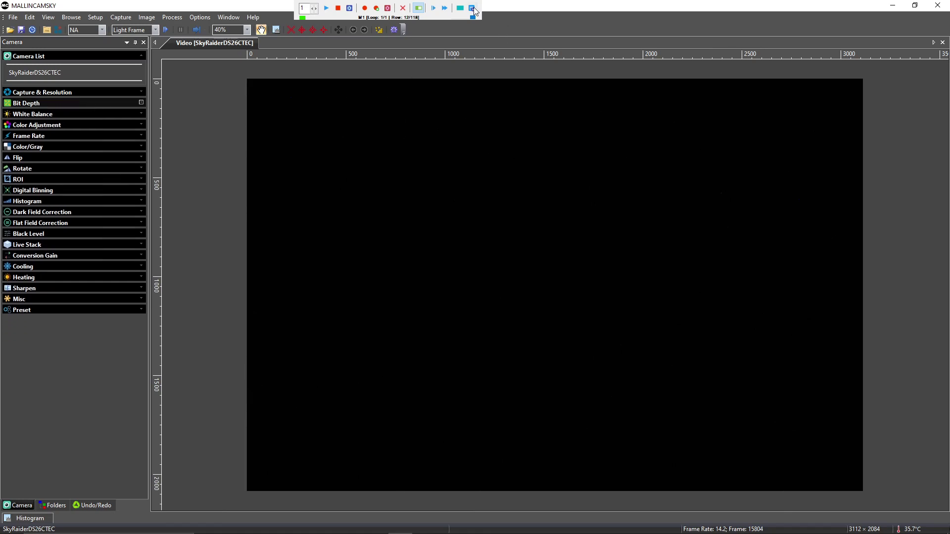
click(473, 8)
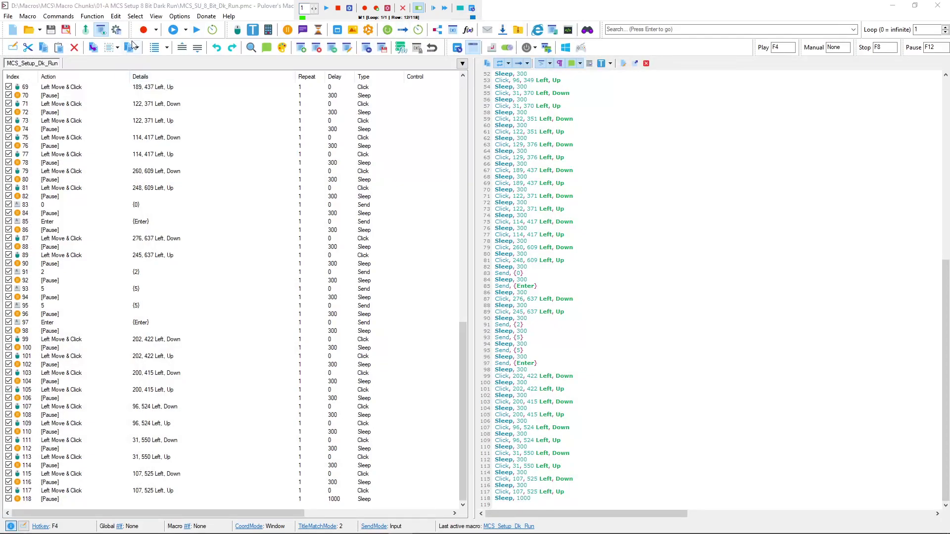
Play the whole MCS_Setup_Dk_Run macro in MALLINCAMSKY and return to Macro Creator
click(196, 30)
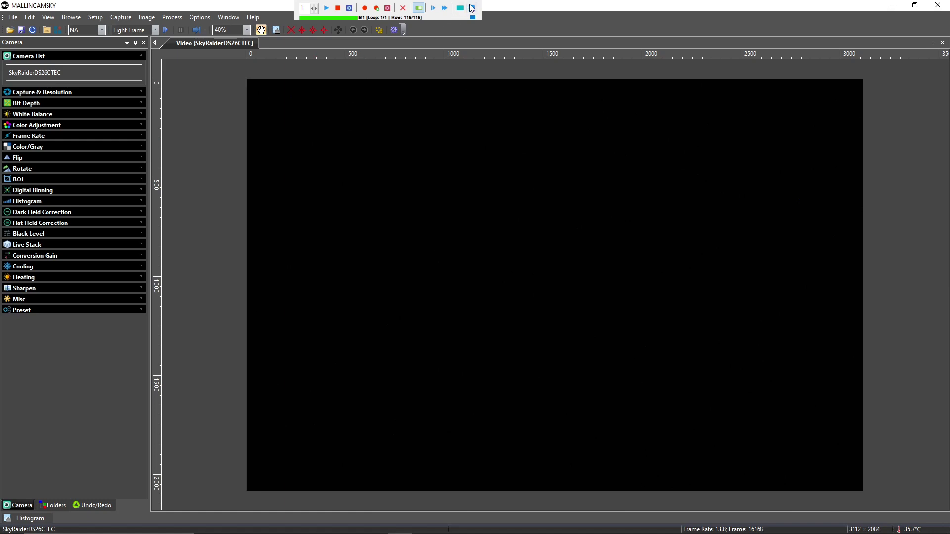
click(471, 8)
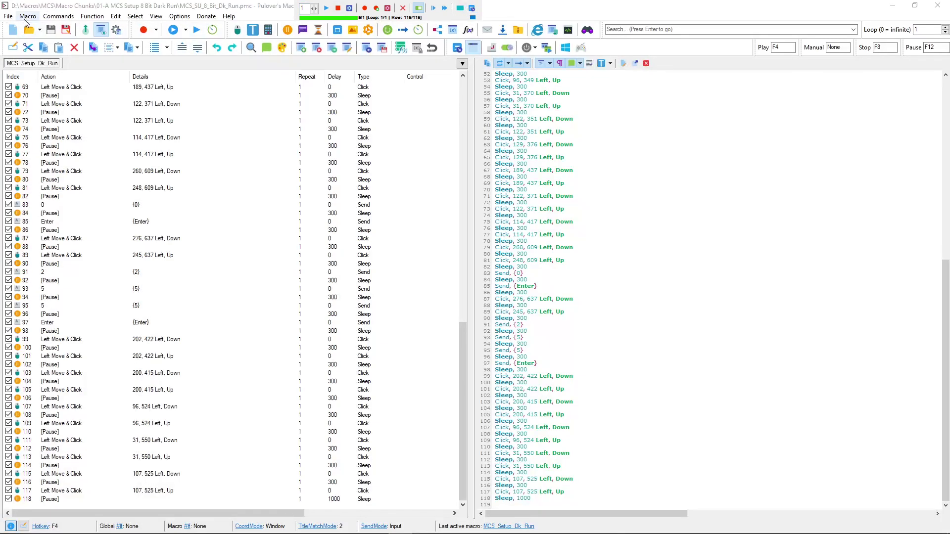
Switch to the File Explorer window showing the 8-bit setup macro and go up to the Macro Chunks folder
mouse_move(171, 524)
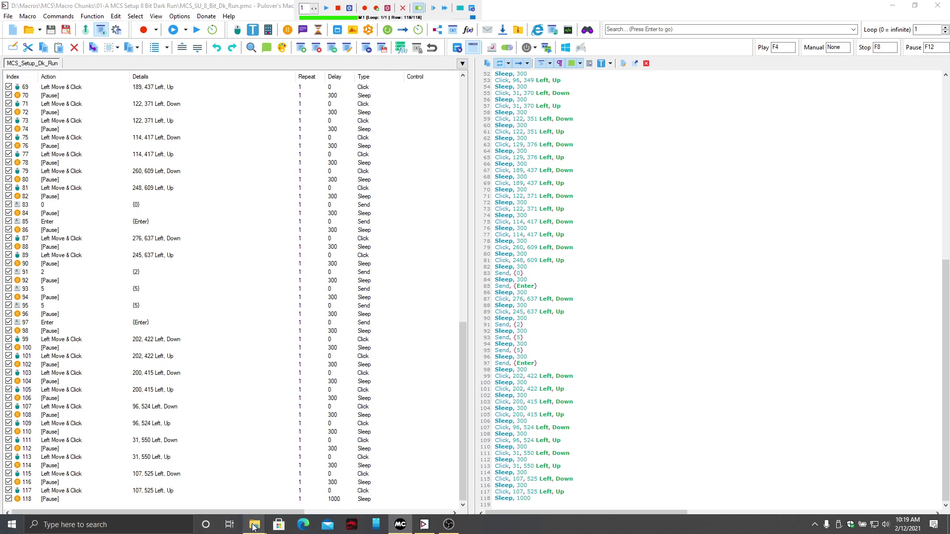
mouse_move(253, 526)
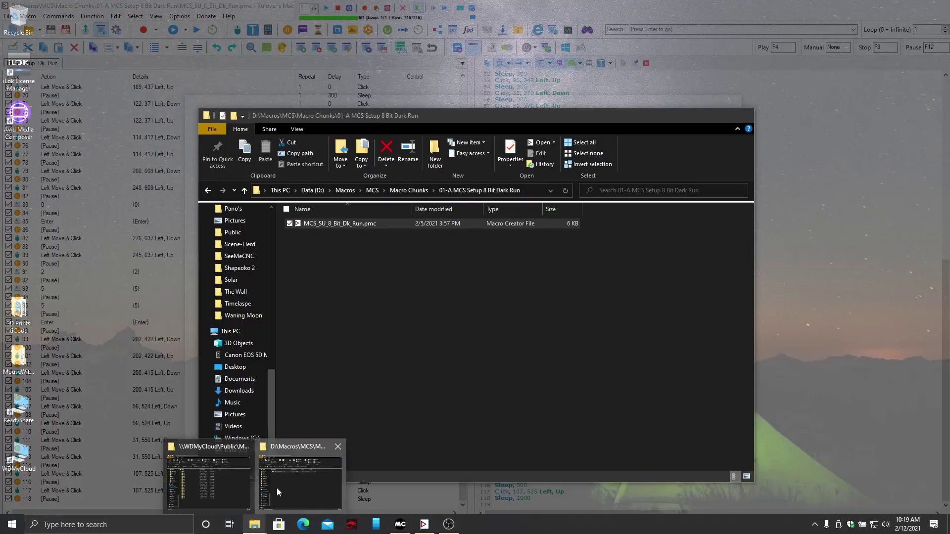
click(277, 488)
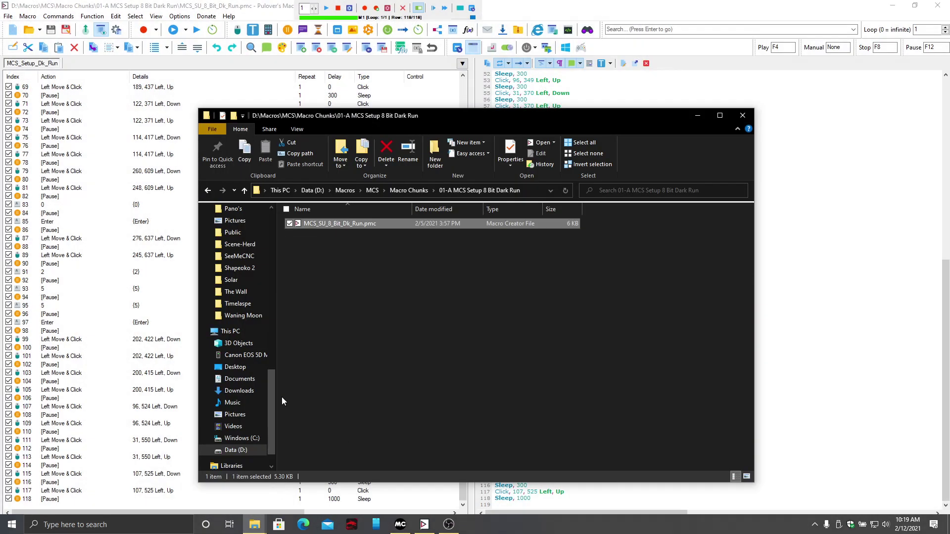
click(409, 191)
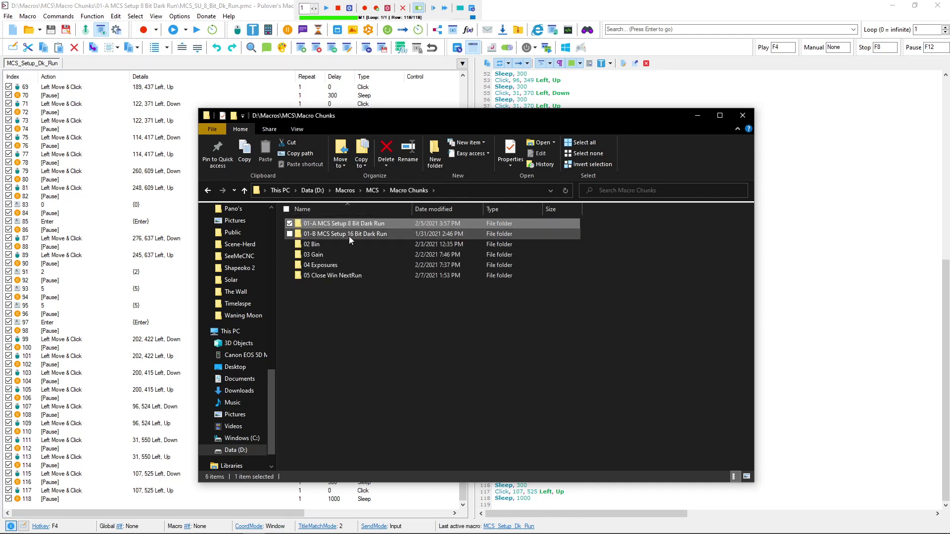
Examine the macro files in the 02 Bin, 03 Gain, 04 Exposures and 05 Close Win NextRun folders under Macro Chunks
double_click(320, 245)
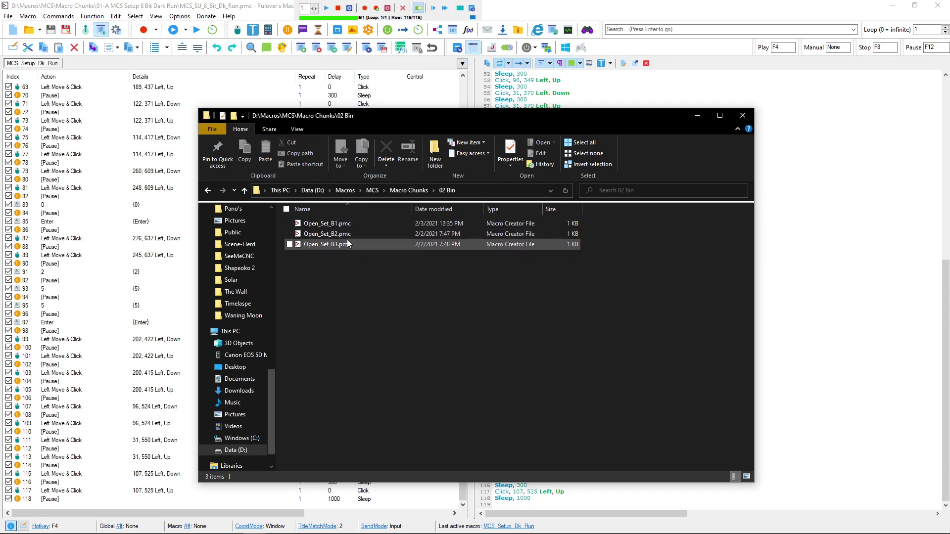
click(403, 191)
double_click(317, 254)
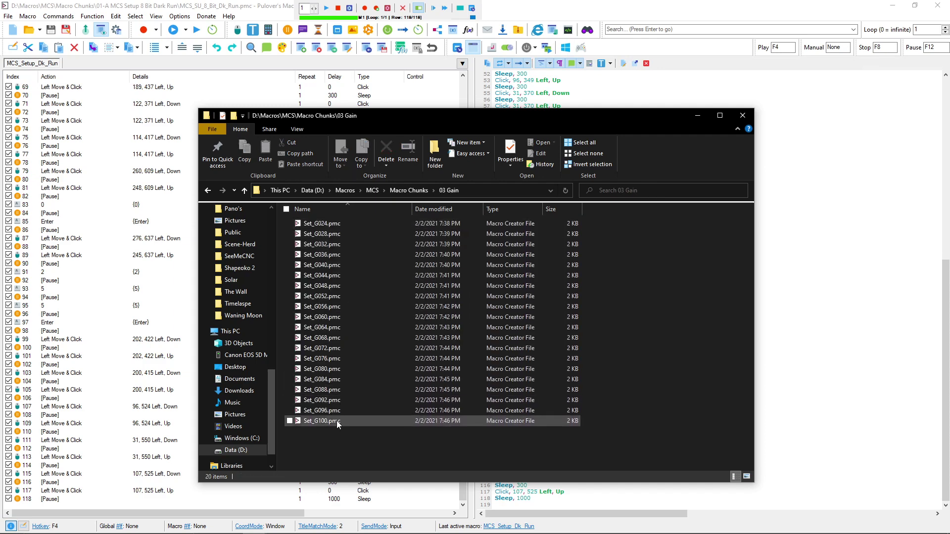
click(406, 191)
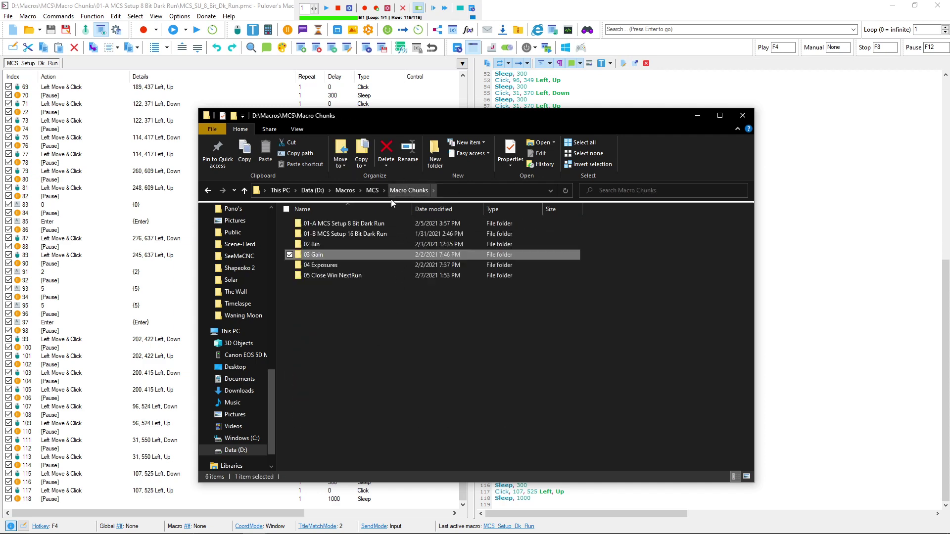
double_click(331, 262)
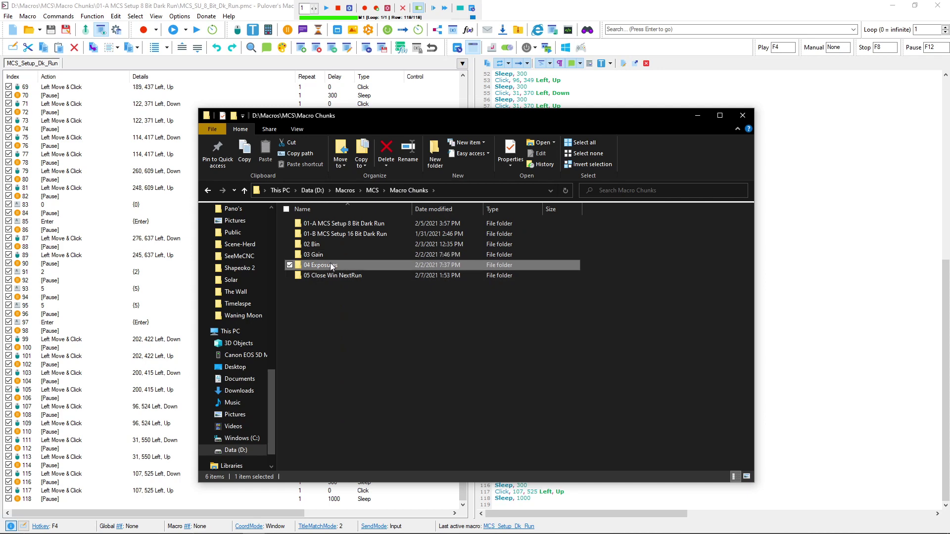
scroll(365, 237, down, 4)
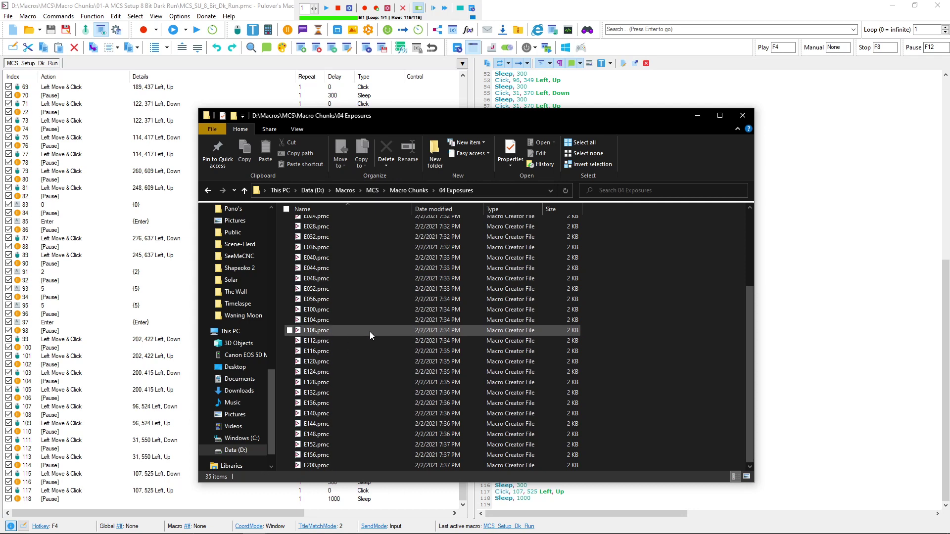
click(410, 192)
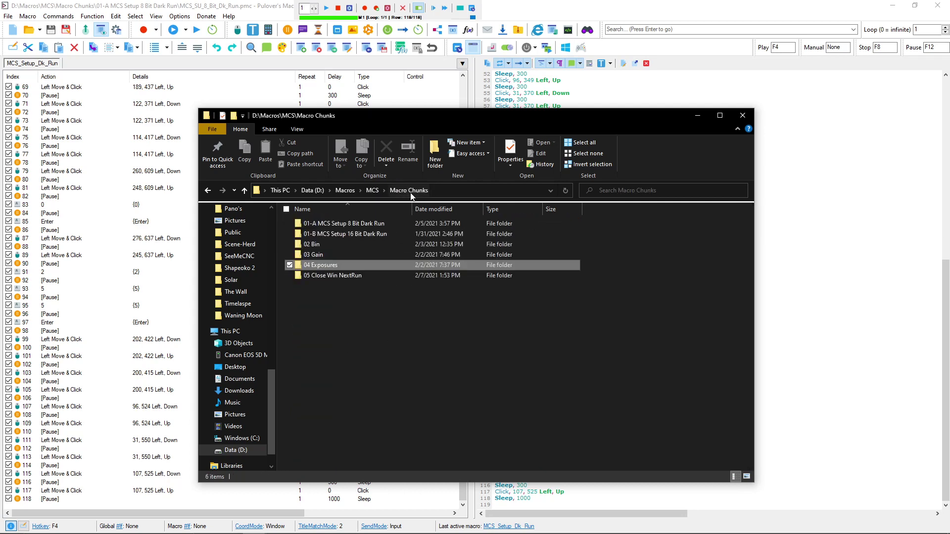
double_click(328, 275)
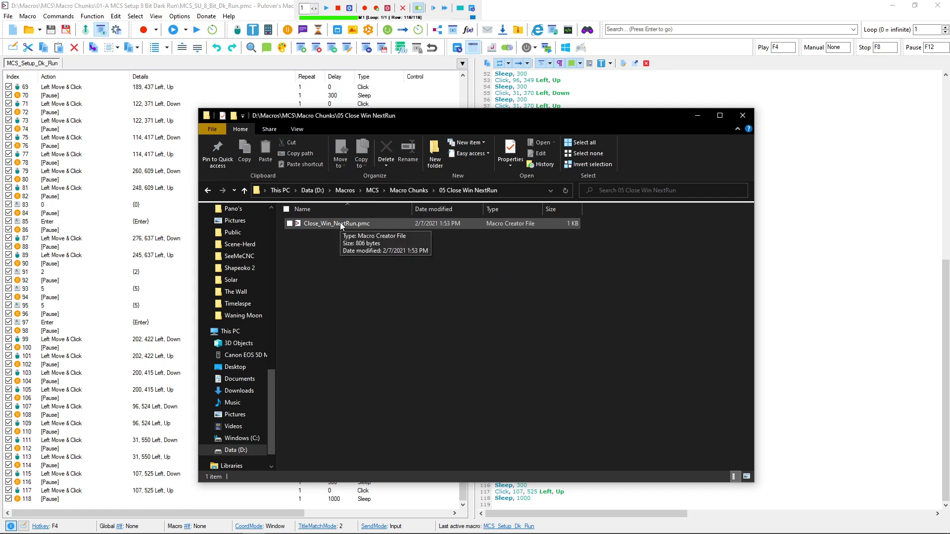
click(414, 191)
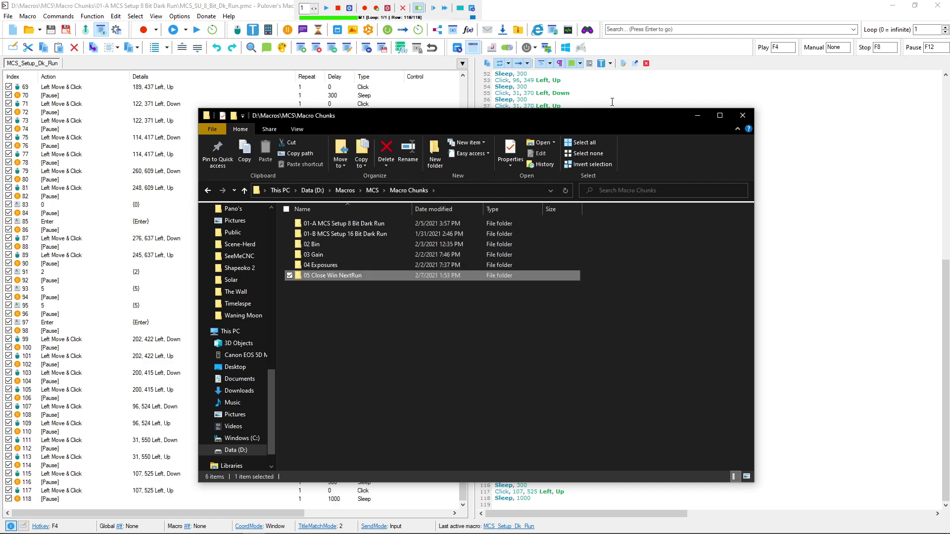
Return to Macro Creator and import Open_Set_B1.pmc from the 02 Bin folder alongside the MCS_Setup_Dk_Run macro
click(218, 8)
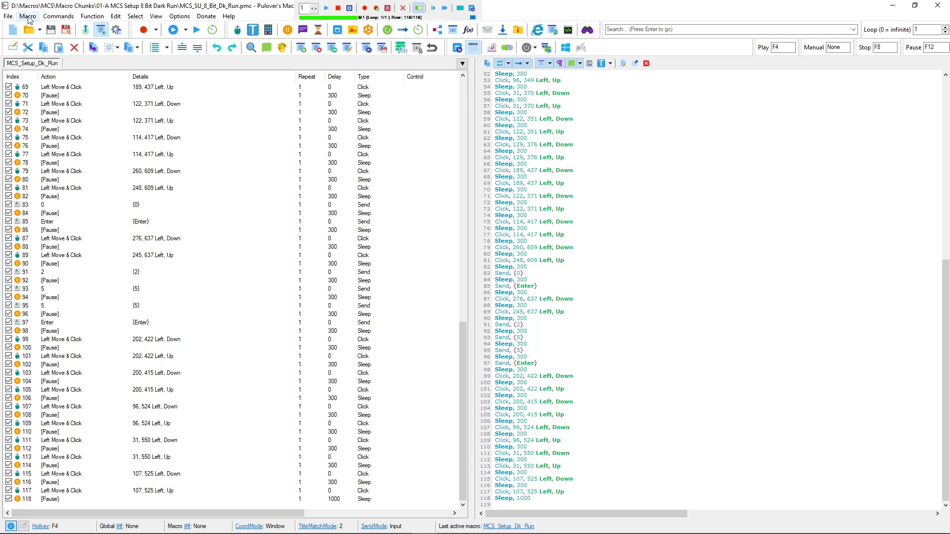
click(28, 19)
click(58, 16)
click(34, 18)
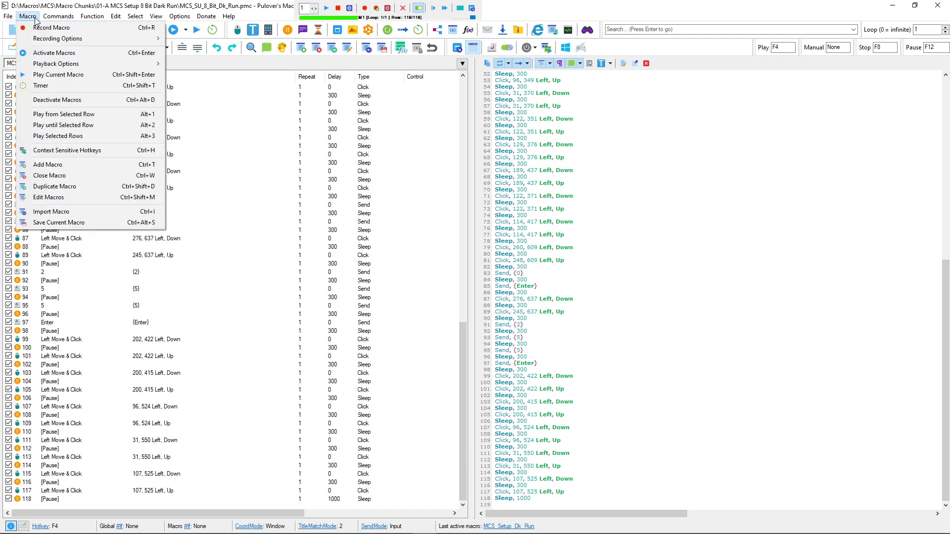
click(44, 213)
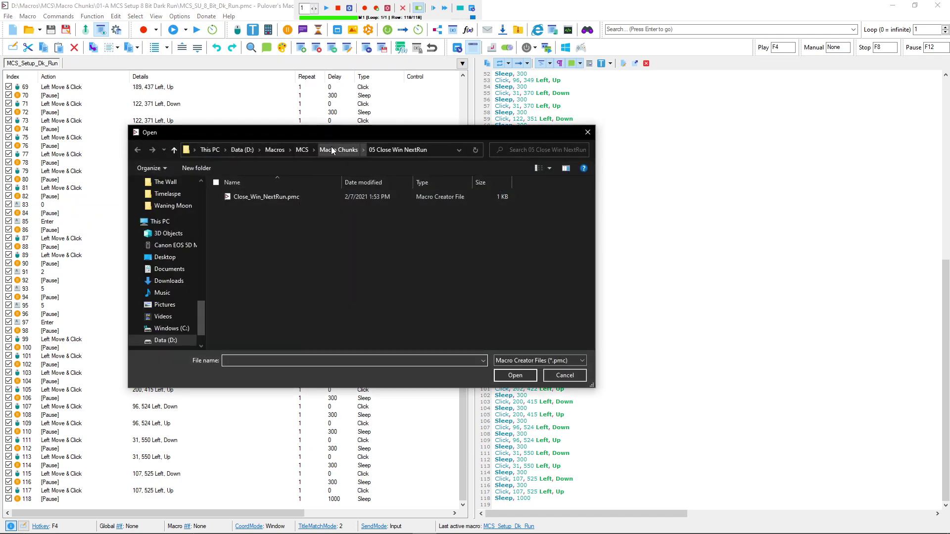
click(332, 150)
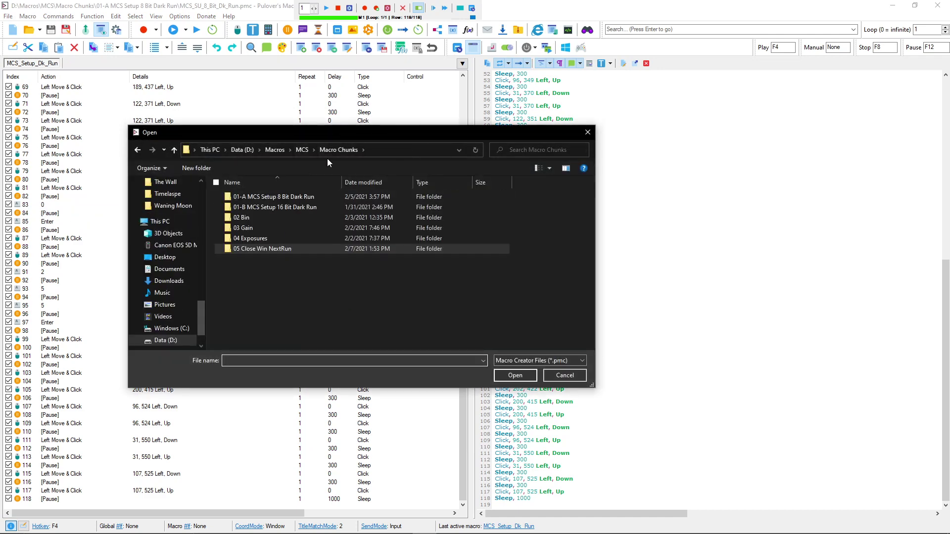
double_click(241, 219)
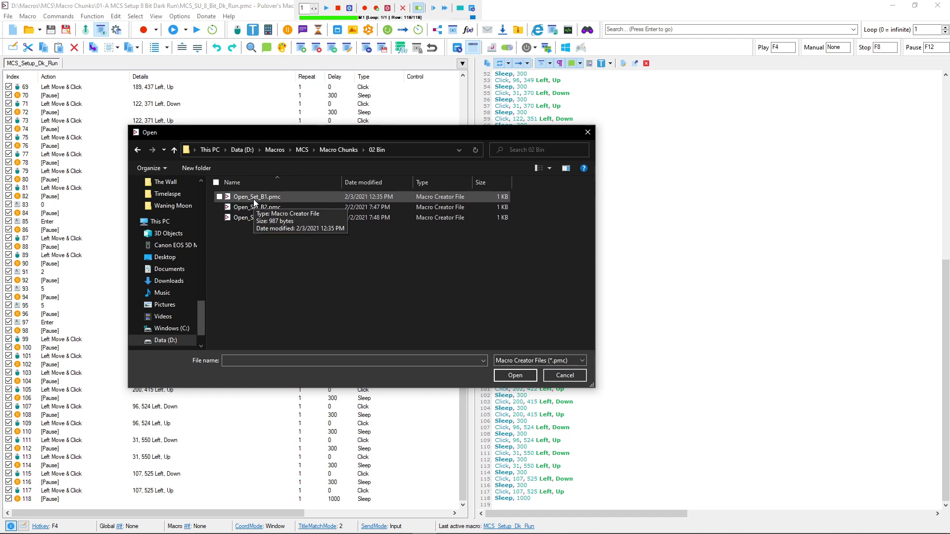
double_click(253, 198)
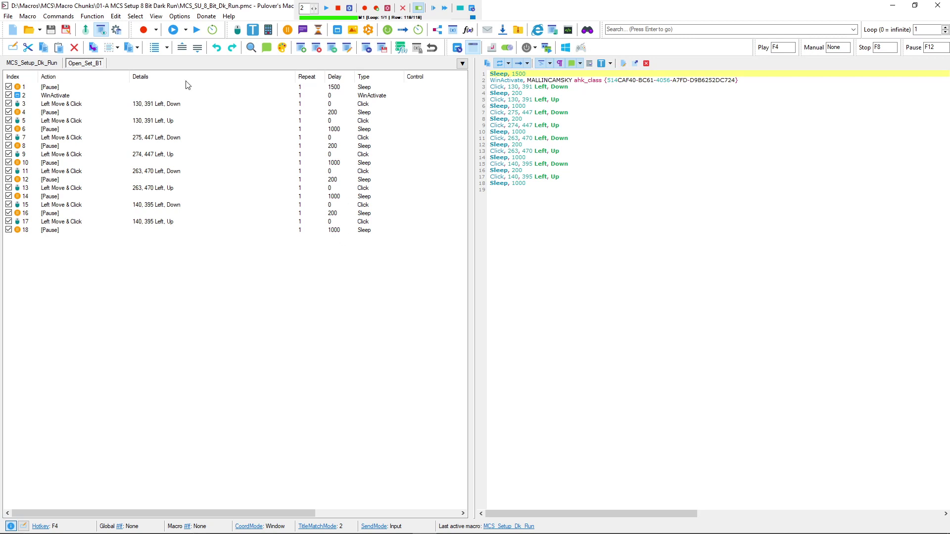
Import the gain macro Set_G024.pmc from the 03 Gain folder of Macro Chunks into the current project
click(28, 16)
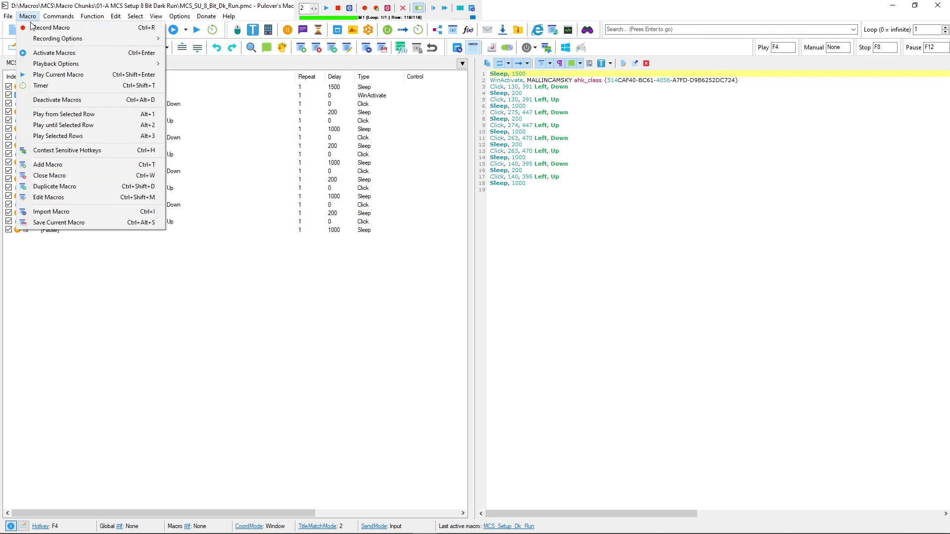
click(46, 210)
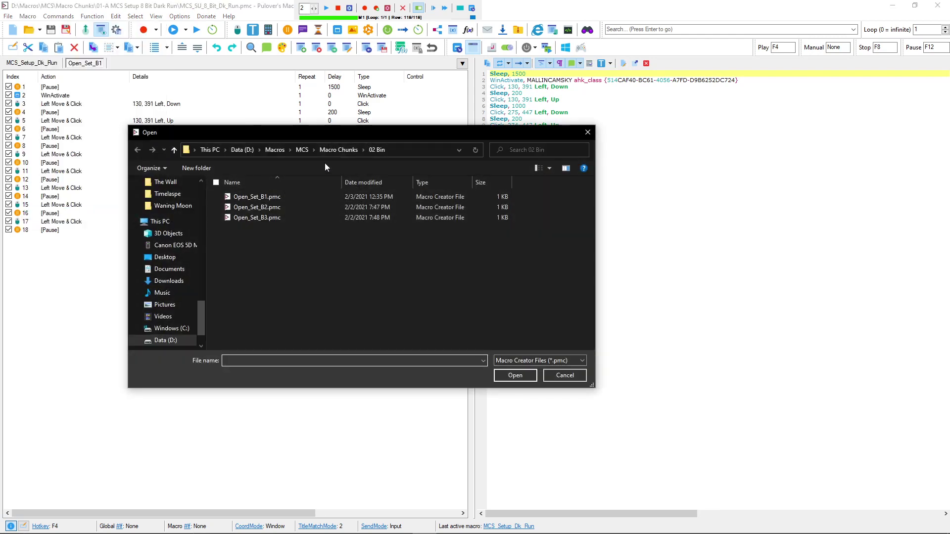
click(331, 150)
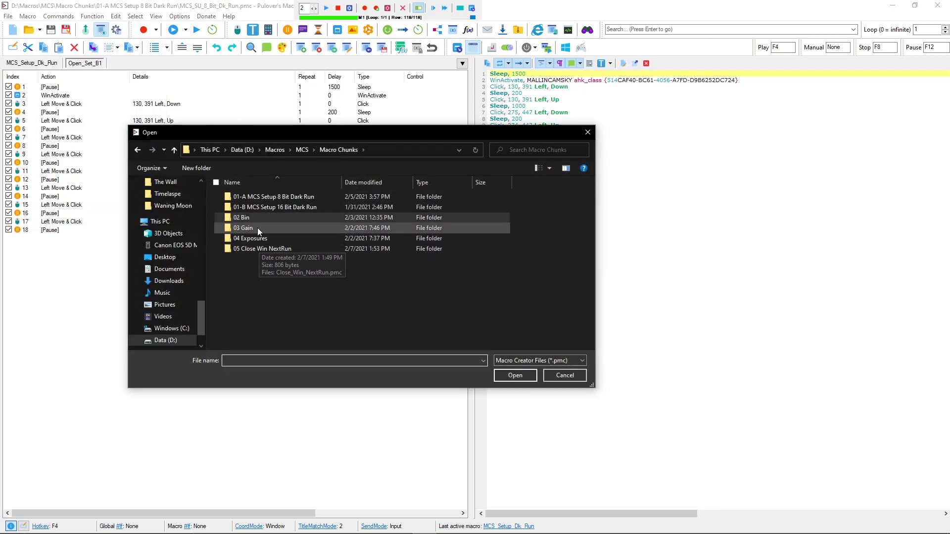
double_click(257, 228)
click(268, 197)
double_click(268, 196)
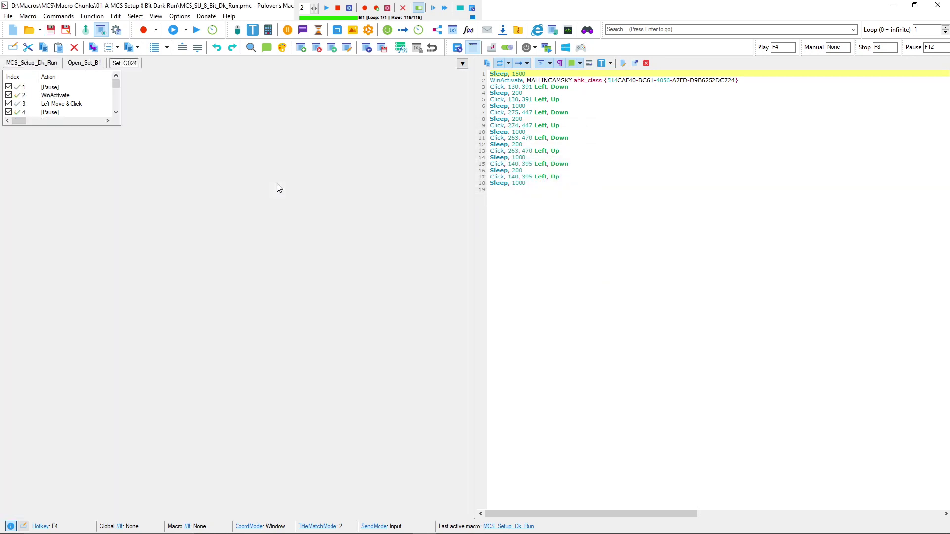
Import the exposure macro E002.pmc from the 04 Exposures folder of Macro Chunks into the current project
click(28, 15)
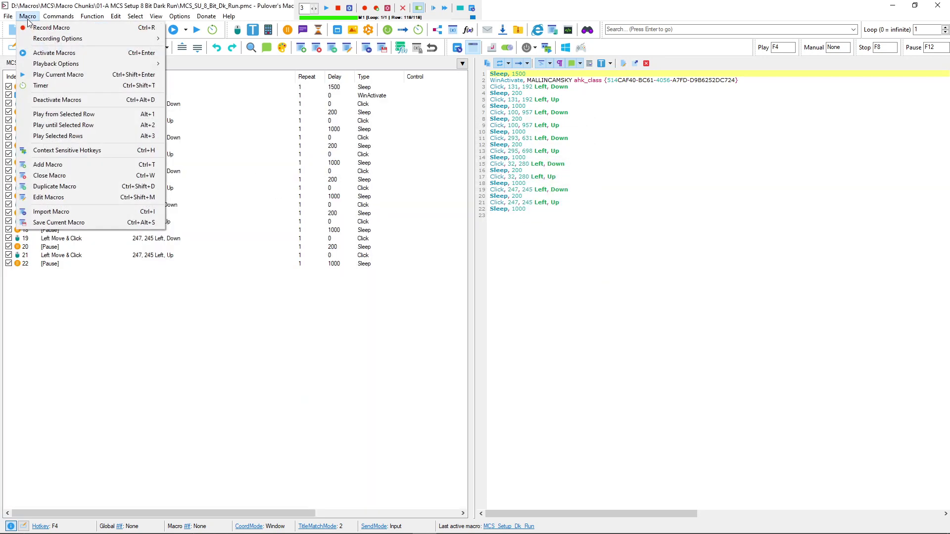
click(51, 212)
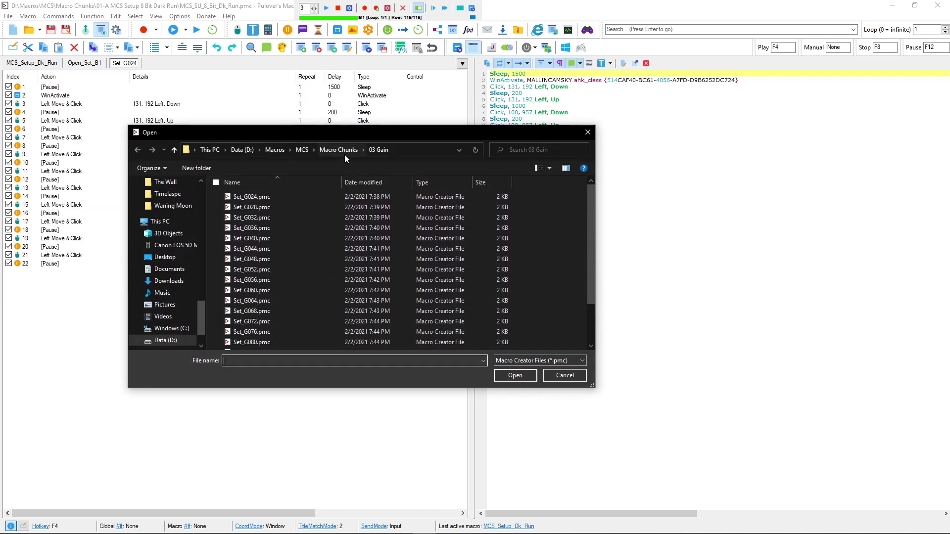
click(344, 152)
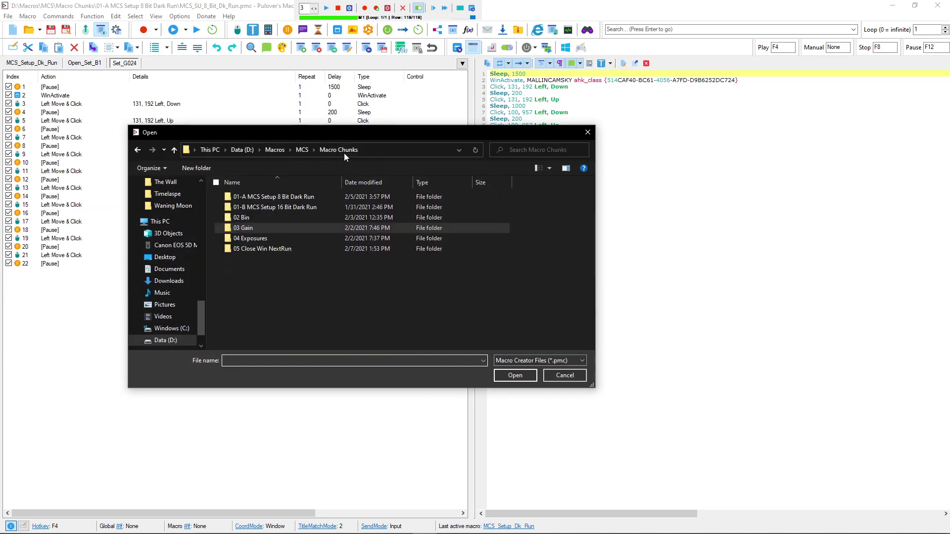
double_click(265, 237)
double_click(269, 197)
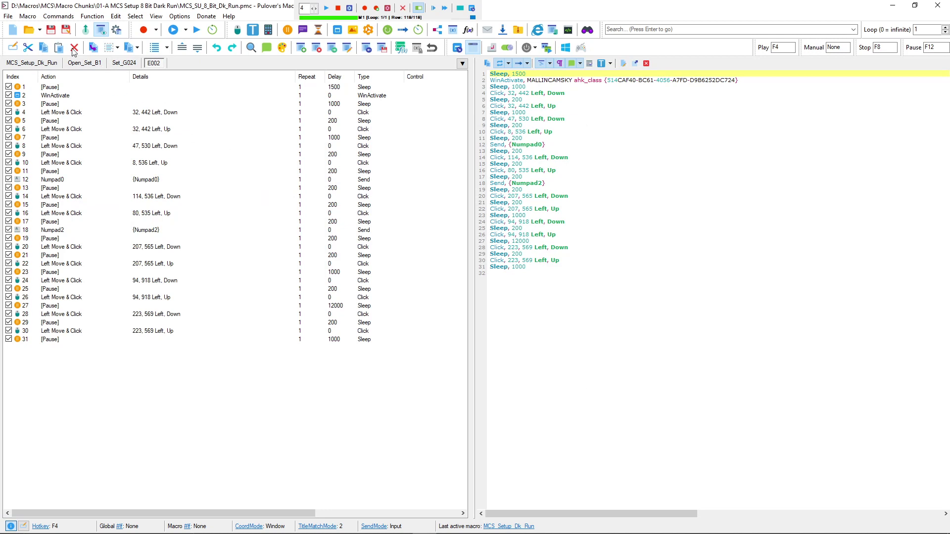
Import Close_Win_NextRun.pmc from the 05 Close Win NextRun folder of Macro Chunks into the current project
click(28, 18)
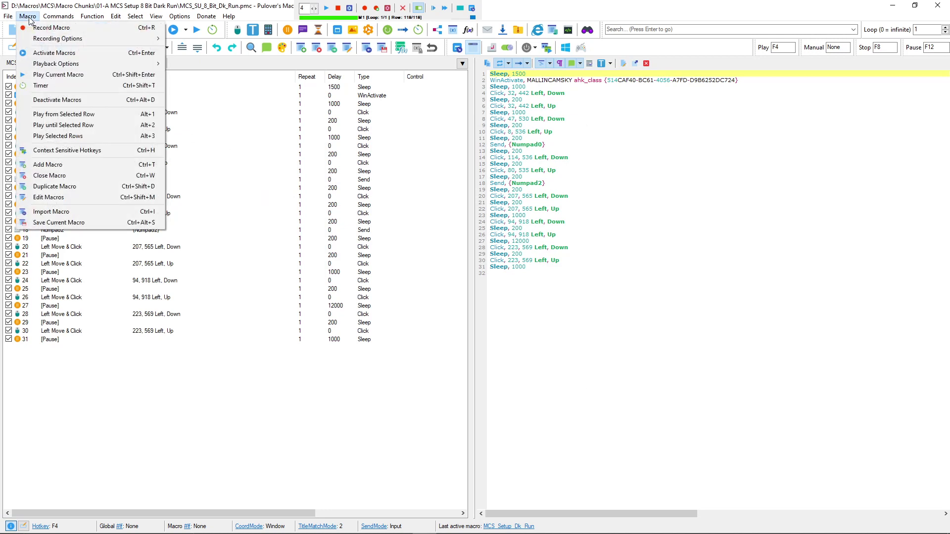
click(41, 215)
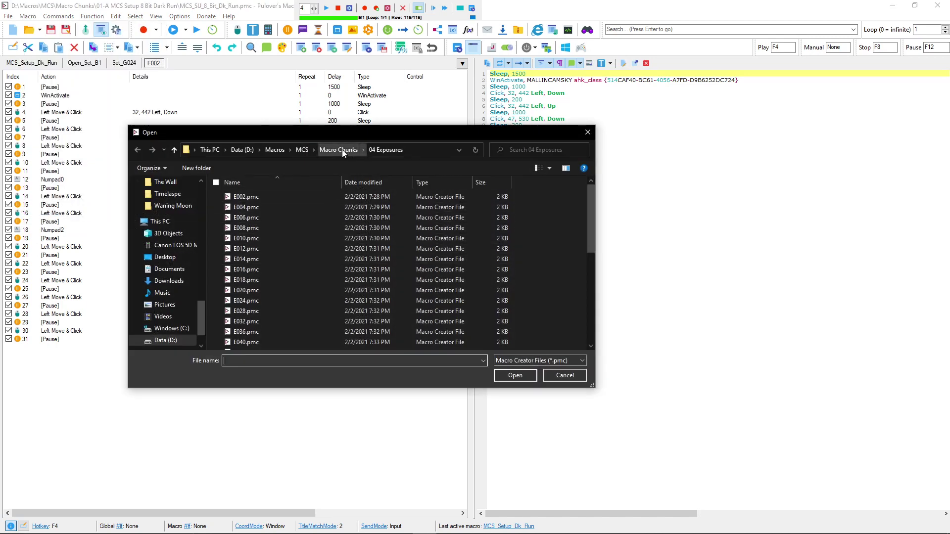
click(342, 149)
double_click(280, 247)
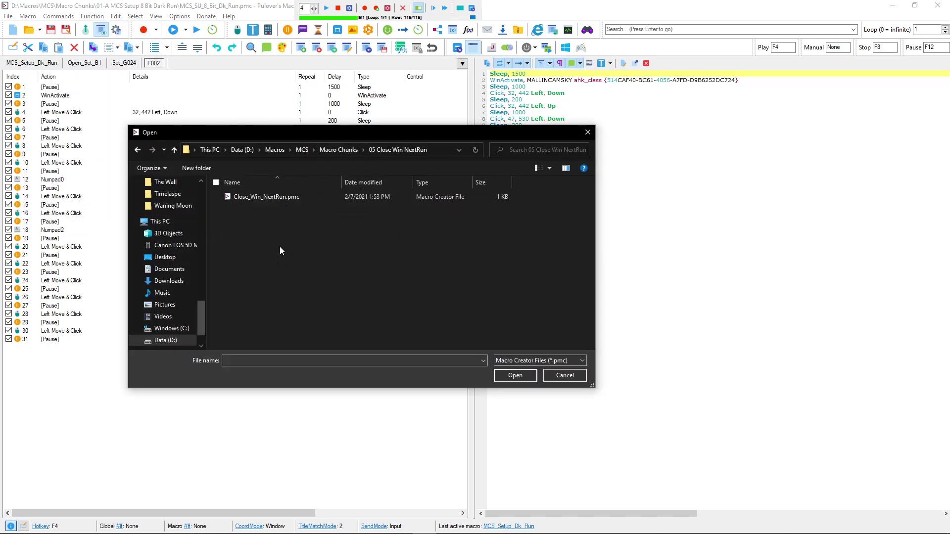
double_click(276, 195)
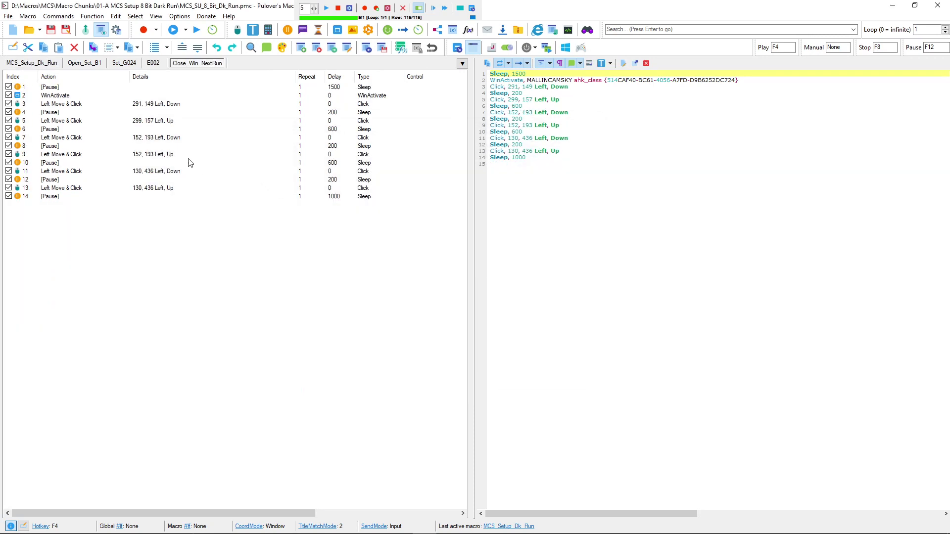
Add a Goto command at the end of the MCS_Setup_Dk_Run macro that jumps to Open_Set_B1
click(31, 66)
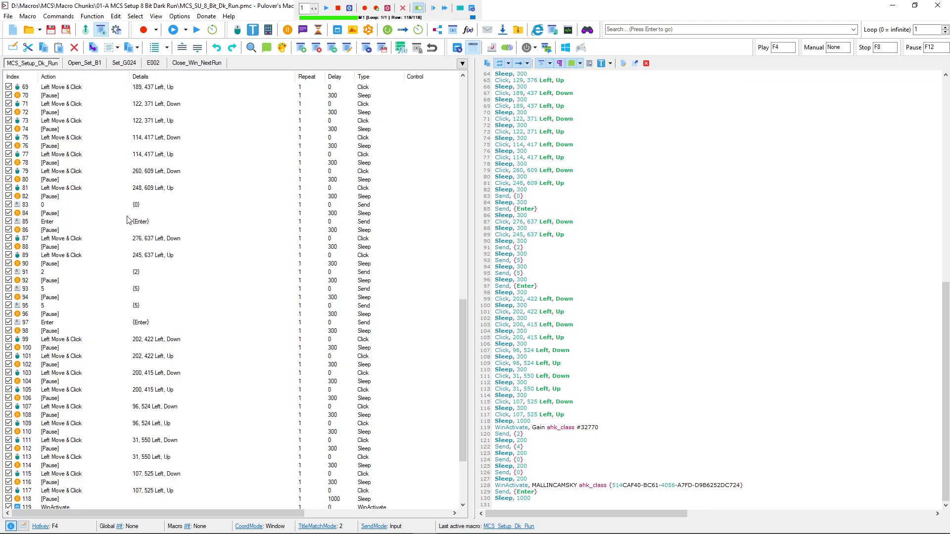
scroll(167, 241, down, 4)
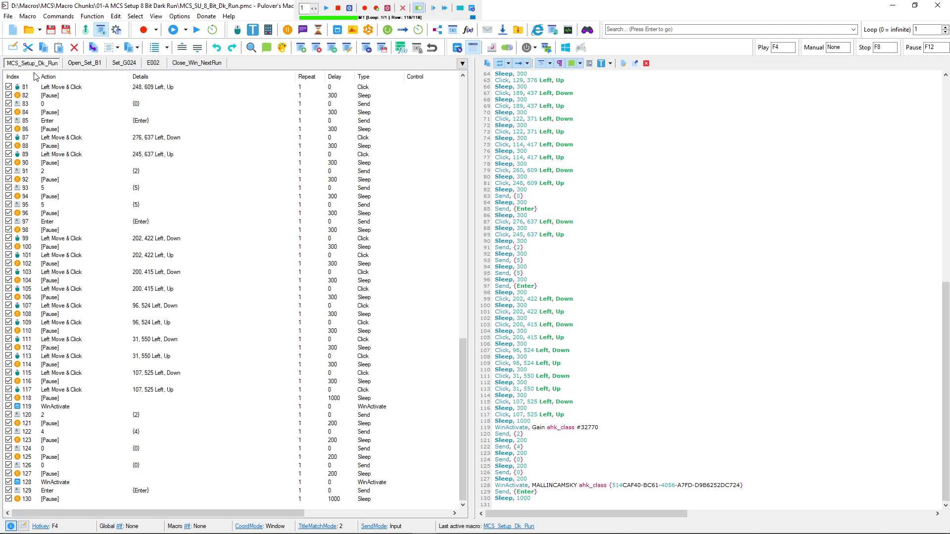
click(402, 30)
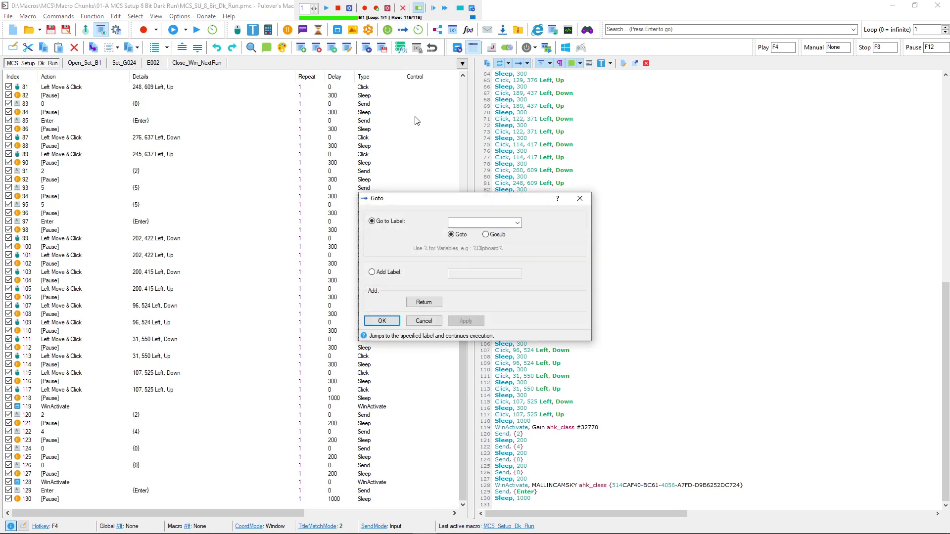
click(517, 222)
click(508, 243)
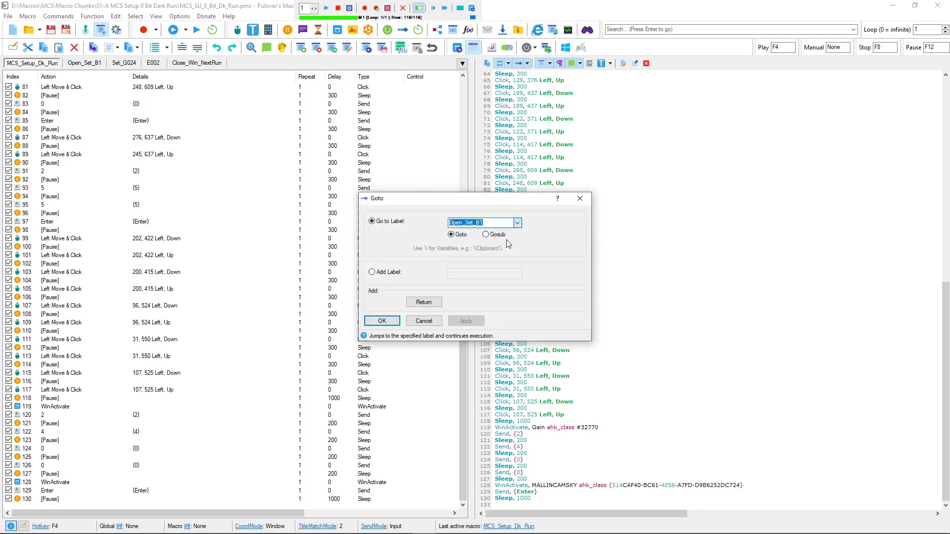
click(397, 321)
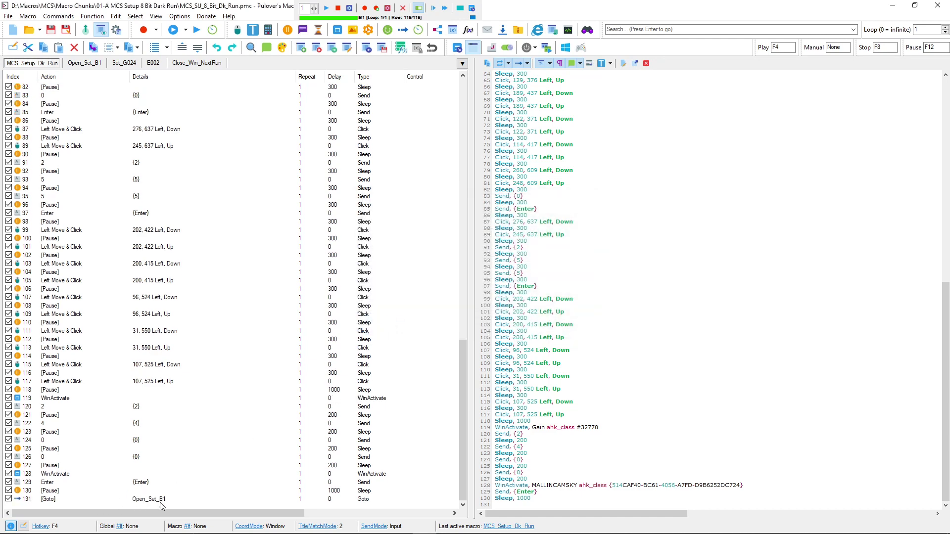
Add a Goto command at the end of the Open_Set_B1 macro that jumps to Set_G024
click(84, 64)
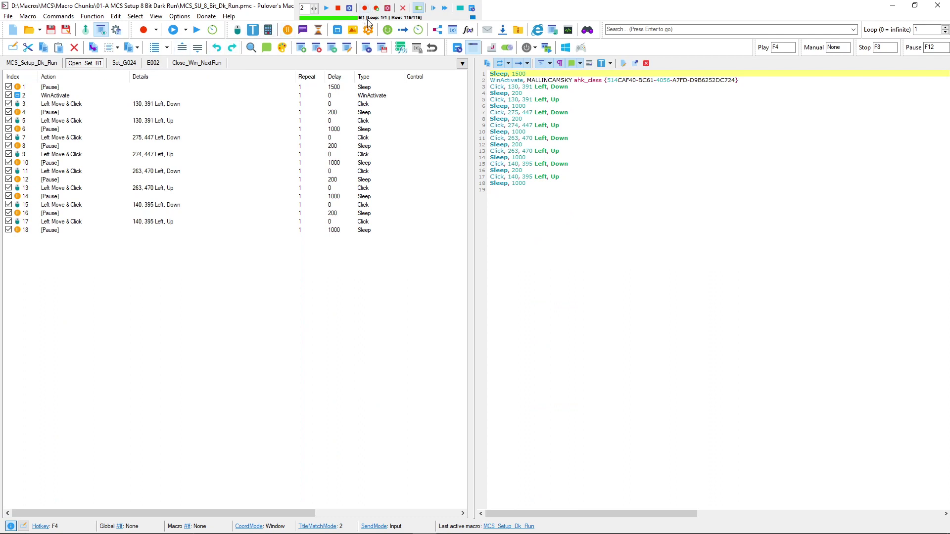
click(403, 29)
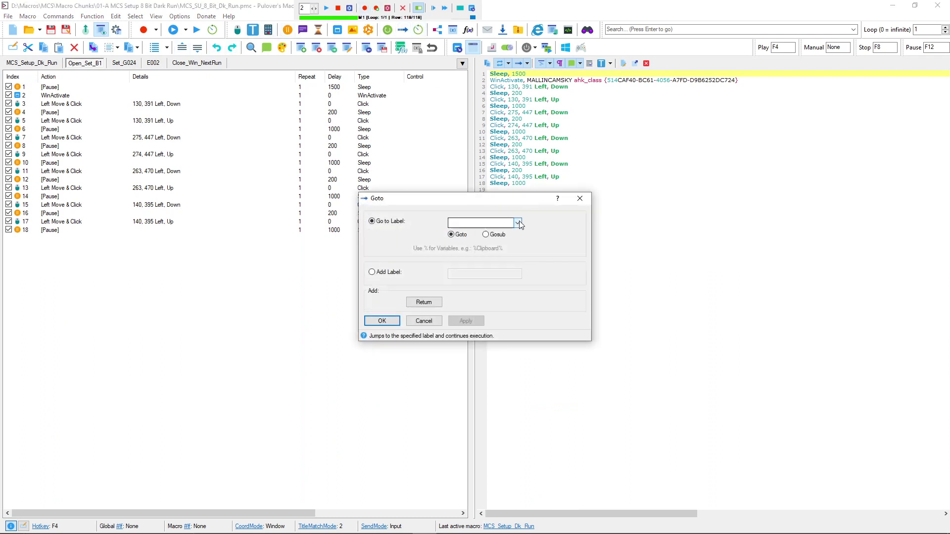
click(517, 223)
click(506, 246)
click(382, 323)
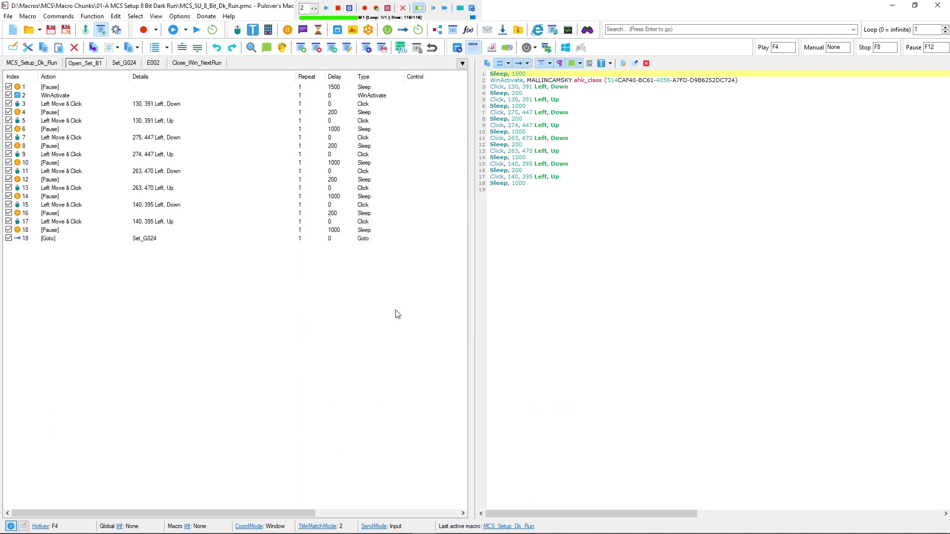
Add a Goto command at the end of the Set_G024 macro that jumps to E002
click(119, 65)
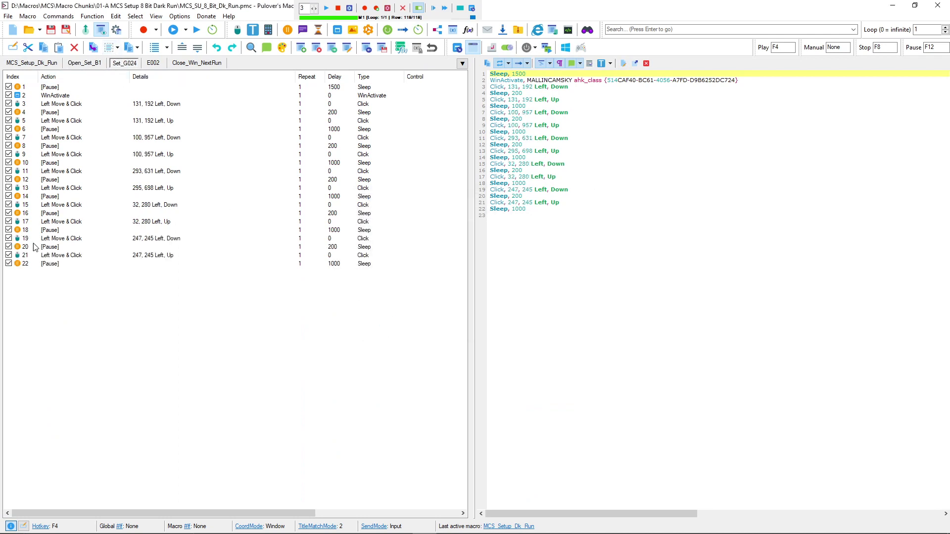
click(403, 29)
click(517, 223)
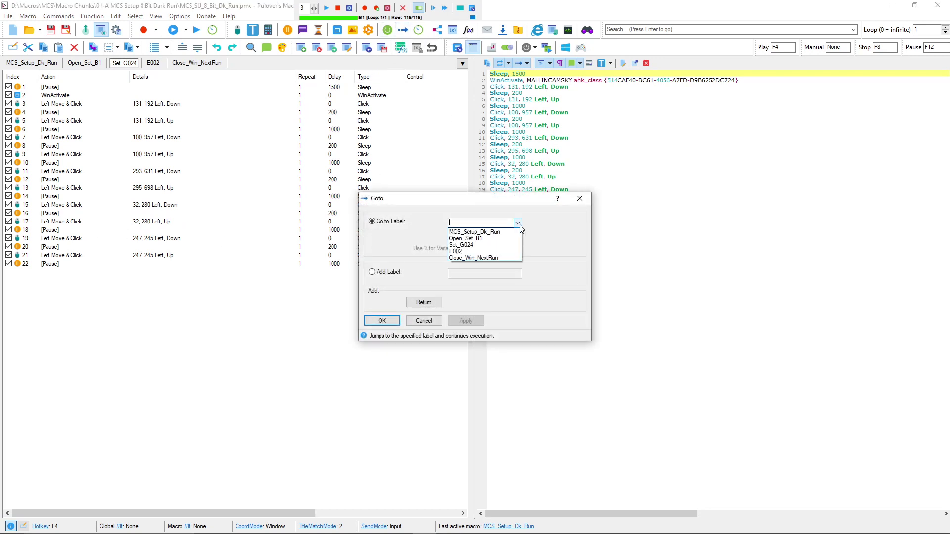
click(500, 253)
click(387, 321)
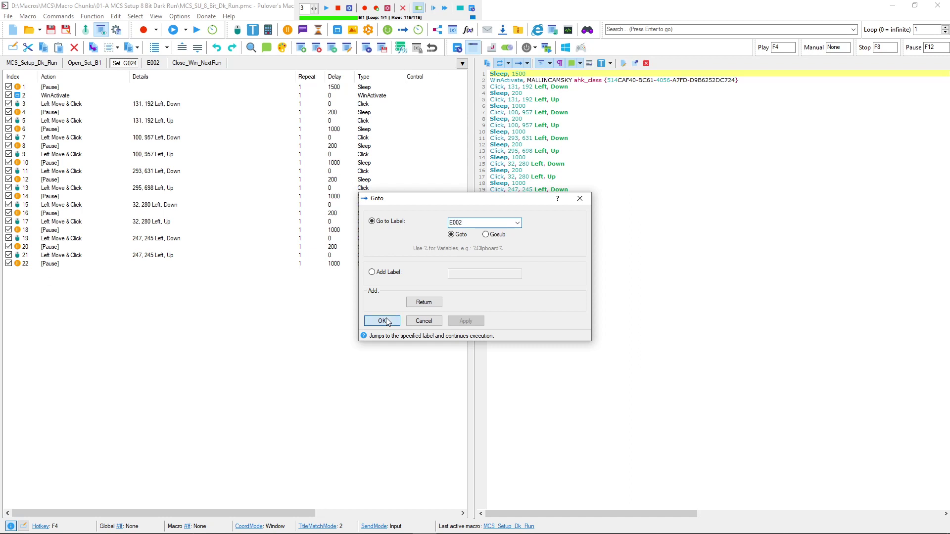
Add a Goto command at the end of the E002 macro that jumps to Close_Win_NextRun
click(154, 62)
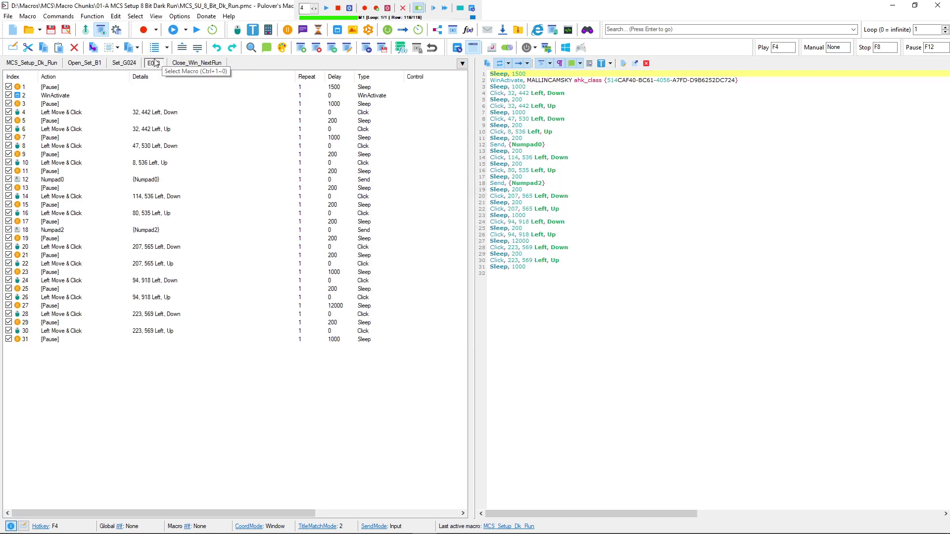
click(402, 29)
click(518, 223)
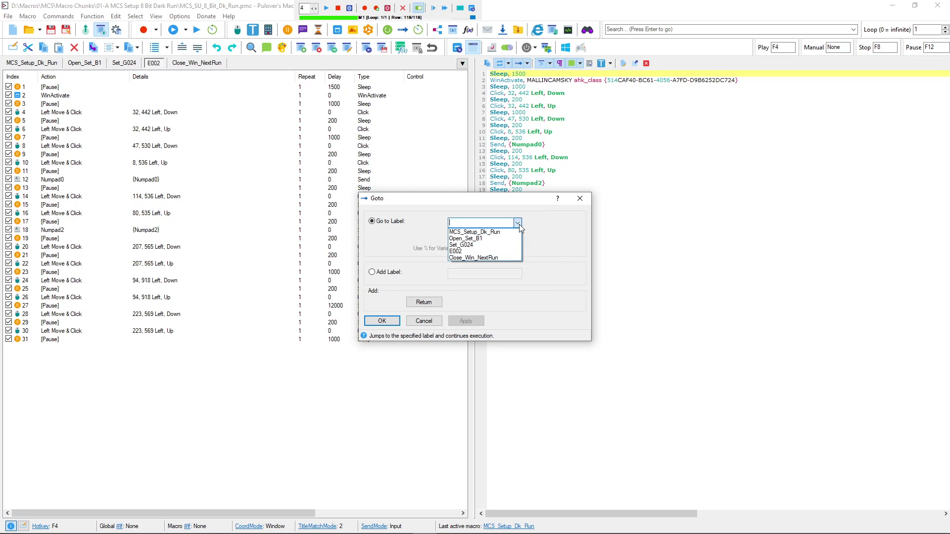
click(495, 257)
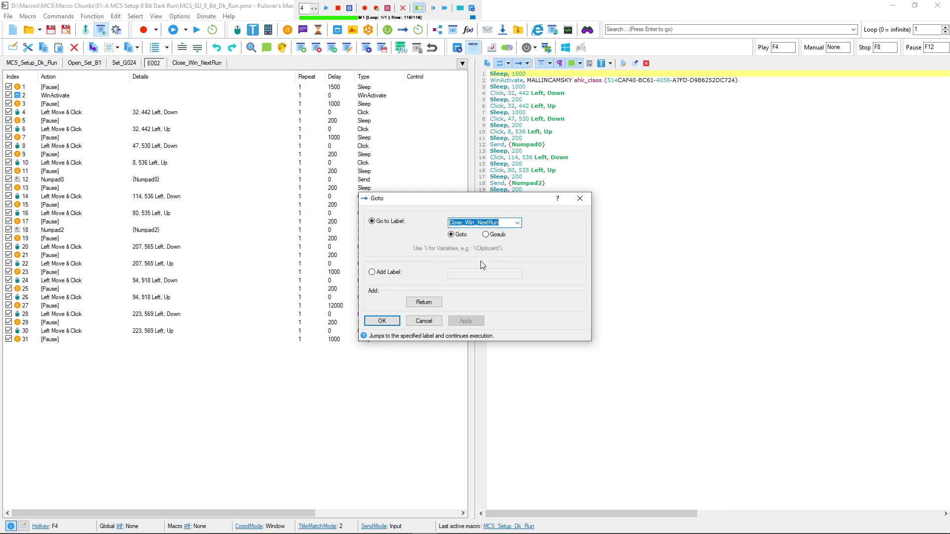
click(382, 321)
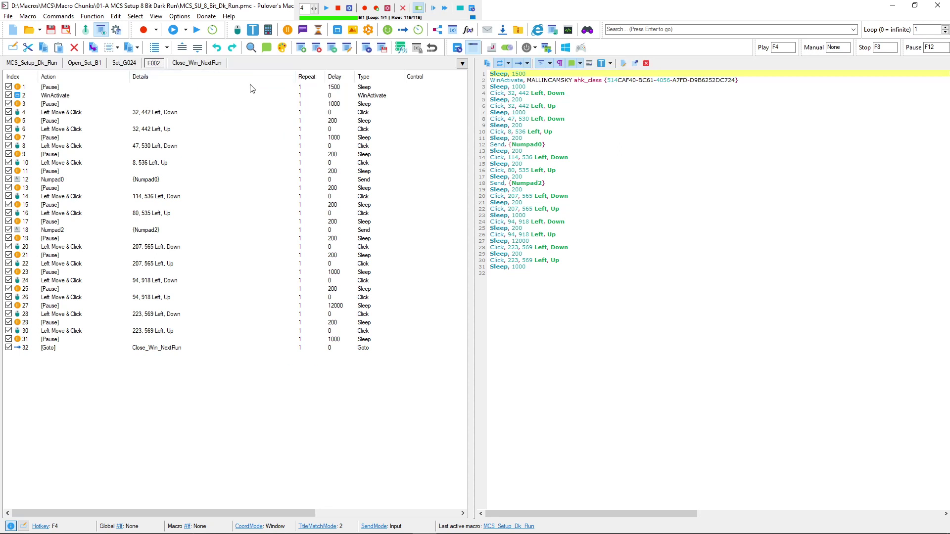
Bring up MALLINCAMSKY as the target window and play the macro chain in Macro Creator starting from MCS_Setup_Dk_Run
click(35, 64)
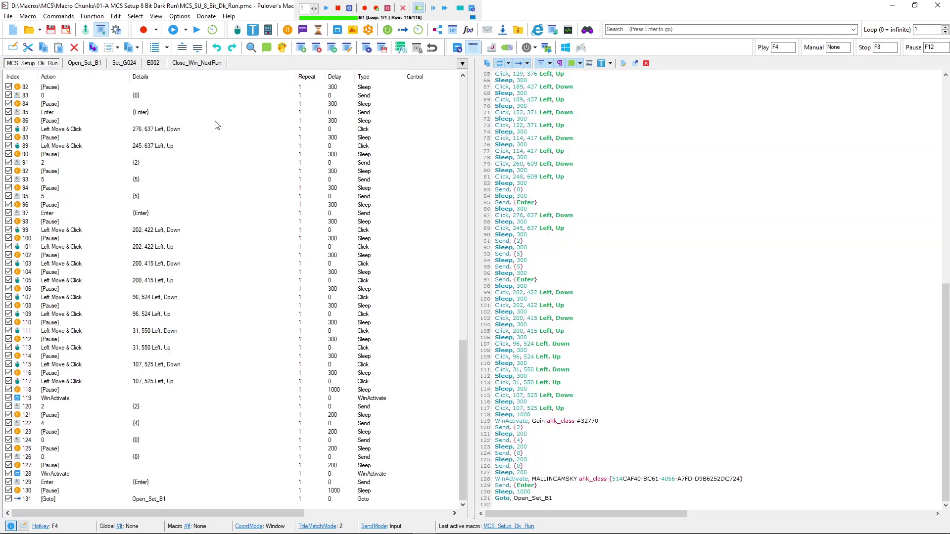
click(400, 526)
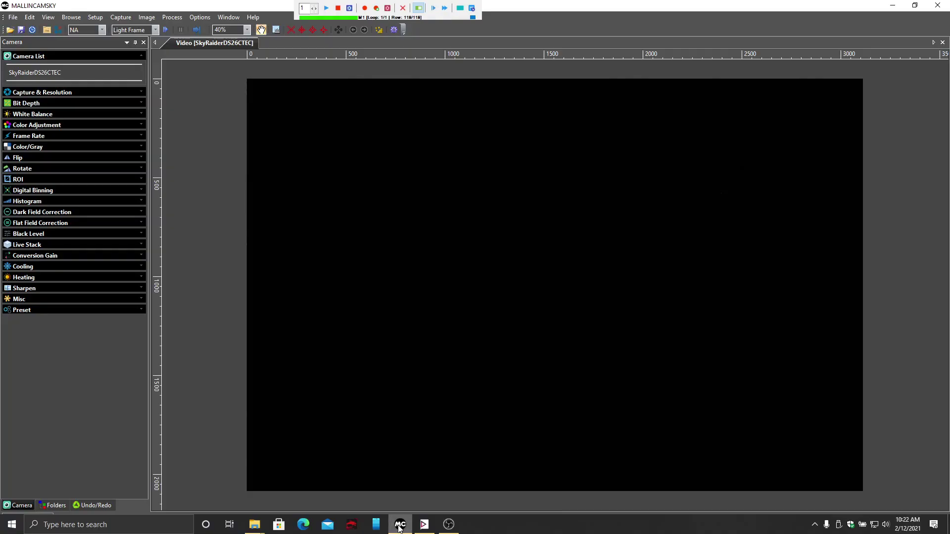
click(424, 525)
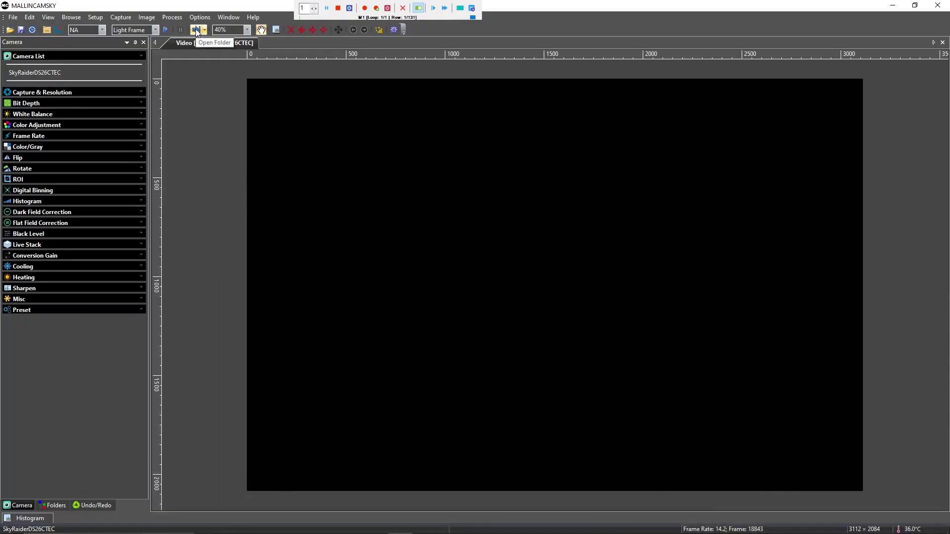
Reset the camera's white balance and color adjustment to their defaults in MALLINCAMSKY
click(17, 104)
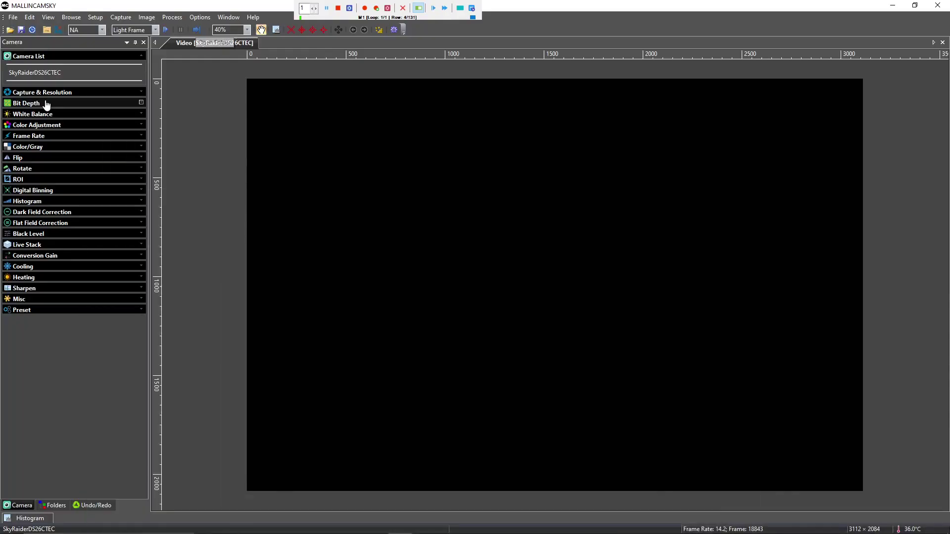
click(17, 103)
click(23, 114)
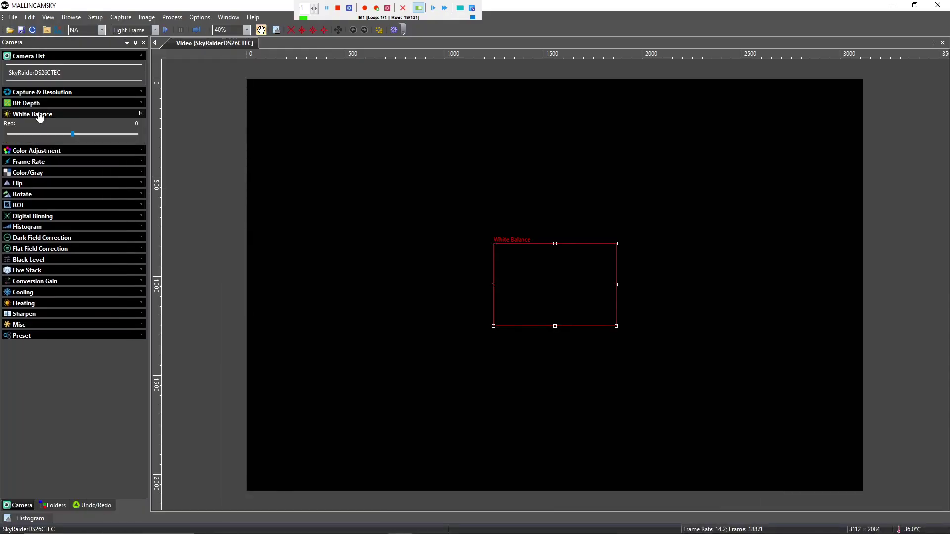
click(94, 198)
click(68, 119)
click(63, 125)
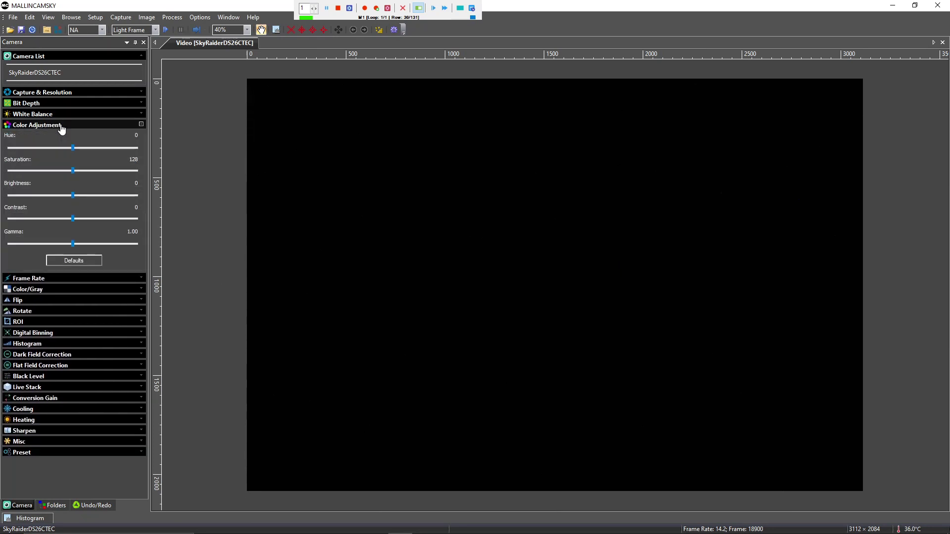
click(74, 257)
click(63, 126)
Set the camera image to Color mode and its rotation to 0°
click(55, 147)
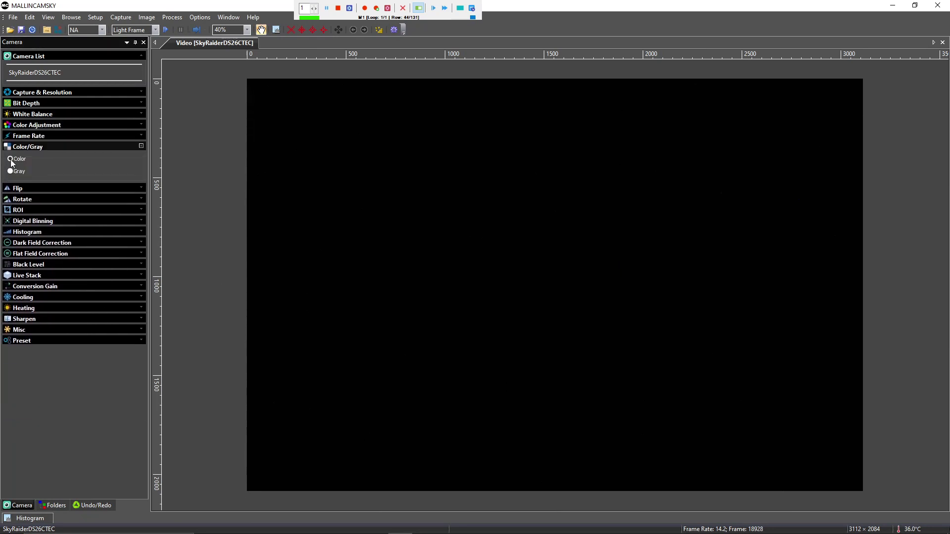
click(47, 147)
click(44, 168)
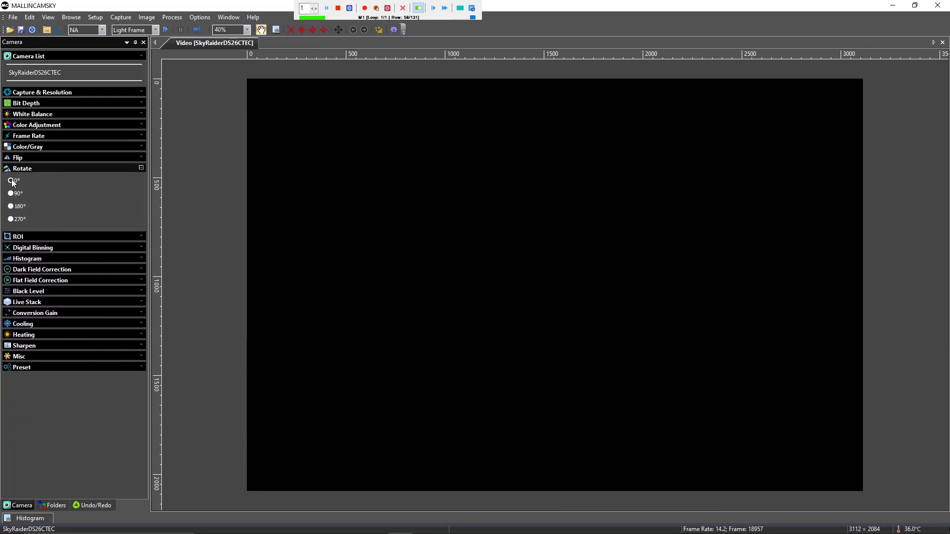
click(57, 169)
Restore the default ROI and set the histogram range from 0 to 255
click(60, 181)
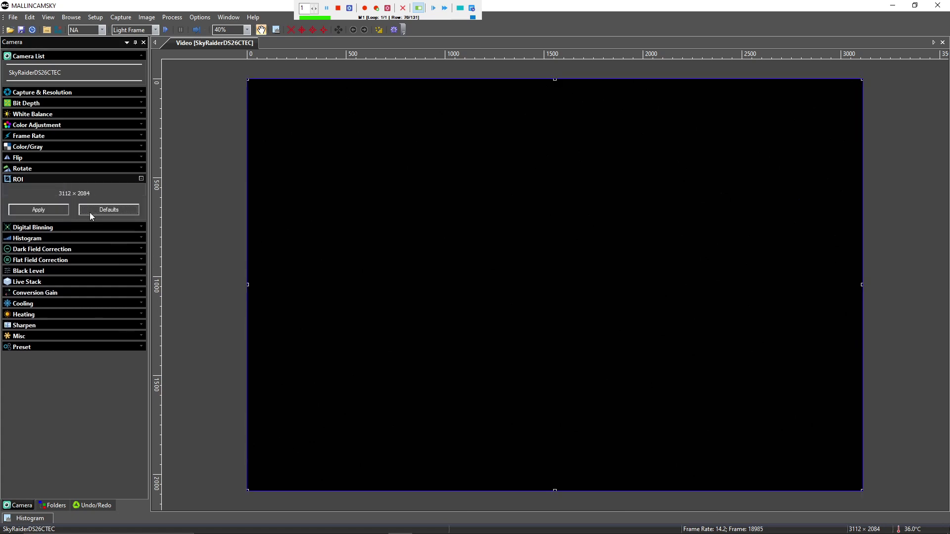
click(57, 181)
click(55, 201)
click(124, 297)
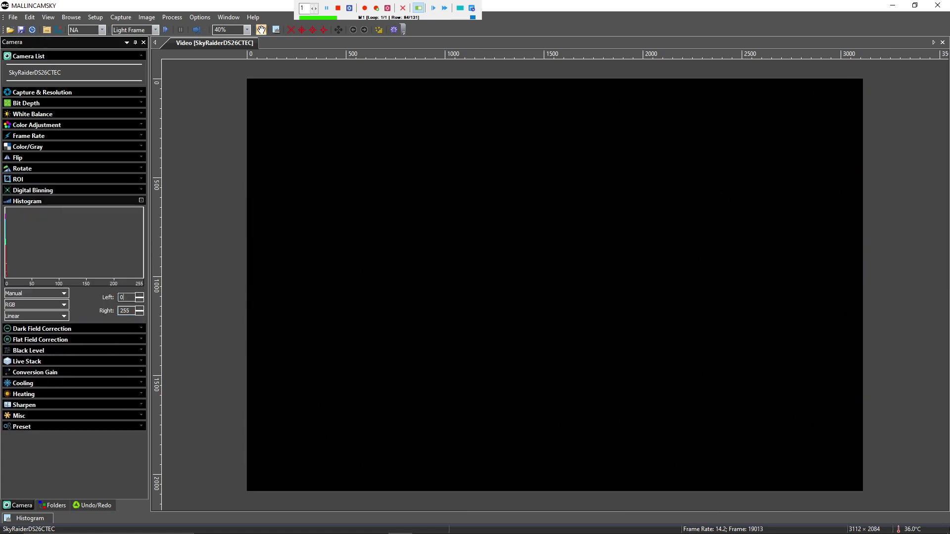
click(119, 311)
text(25)
click(97, 202)
Select HCG conversion gain and change the digital binning number to 1×1
click(45, 257)
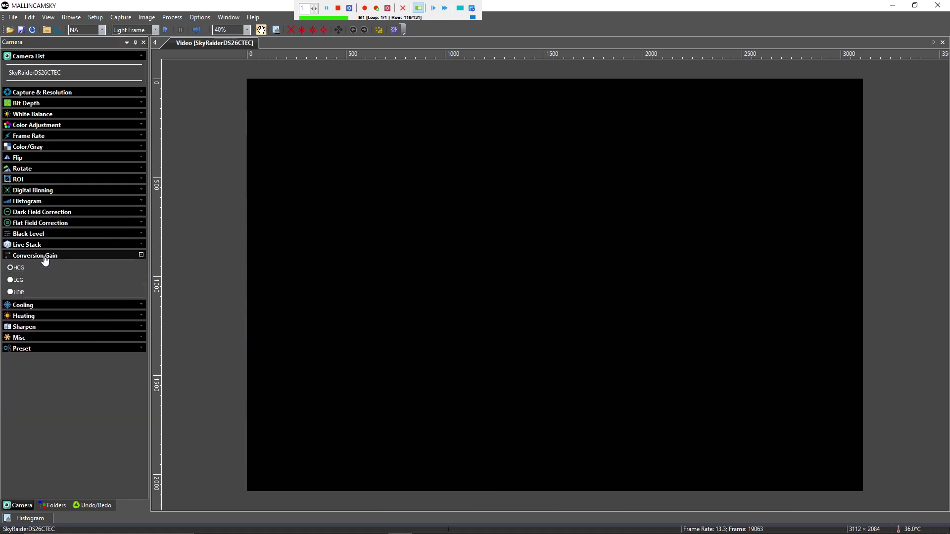
click(50, 257)
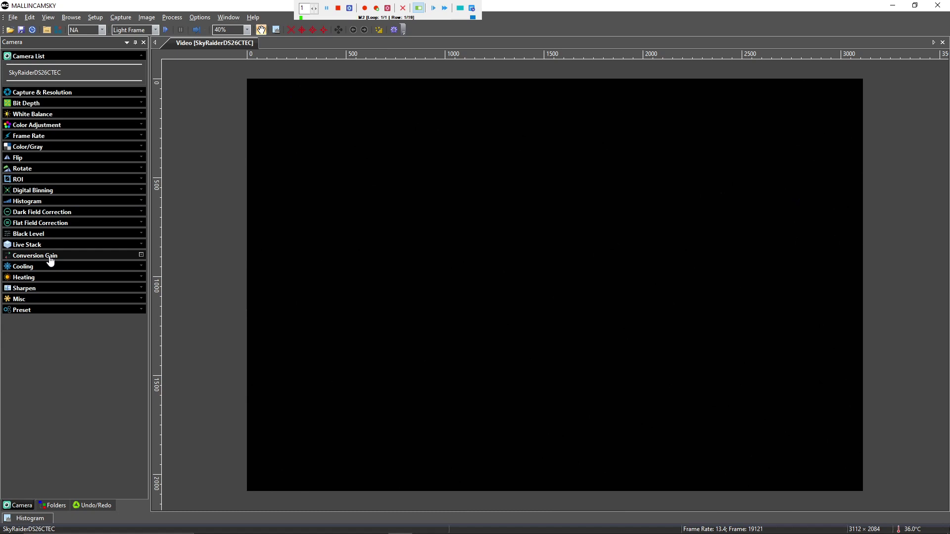
click(61, 192)
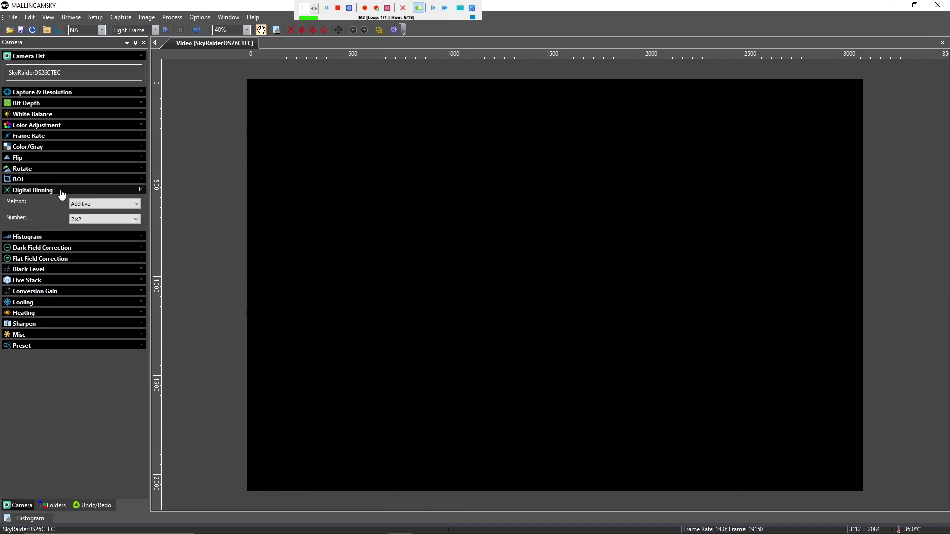
click(134, 220)
click(126, 228)
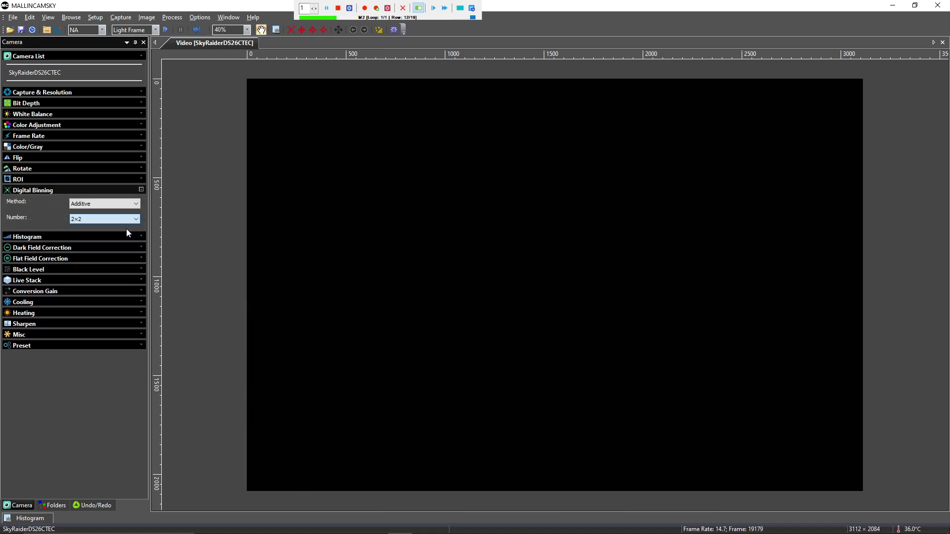
click(67, 196)
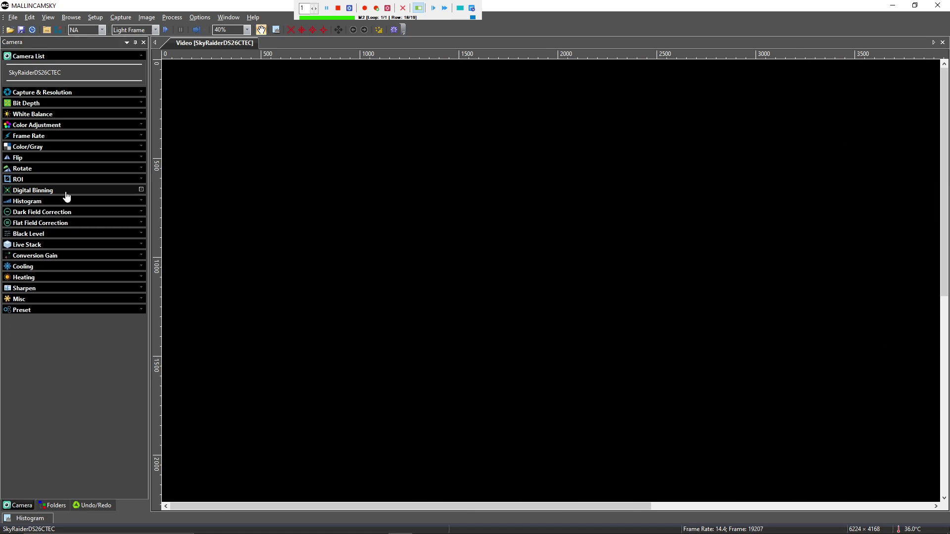
Expand the Capture & Resolution and Dark Field Correction settings of the camera
click(54, 92)
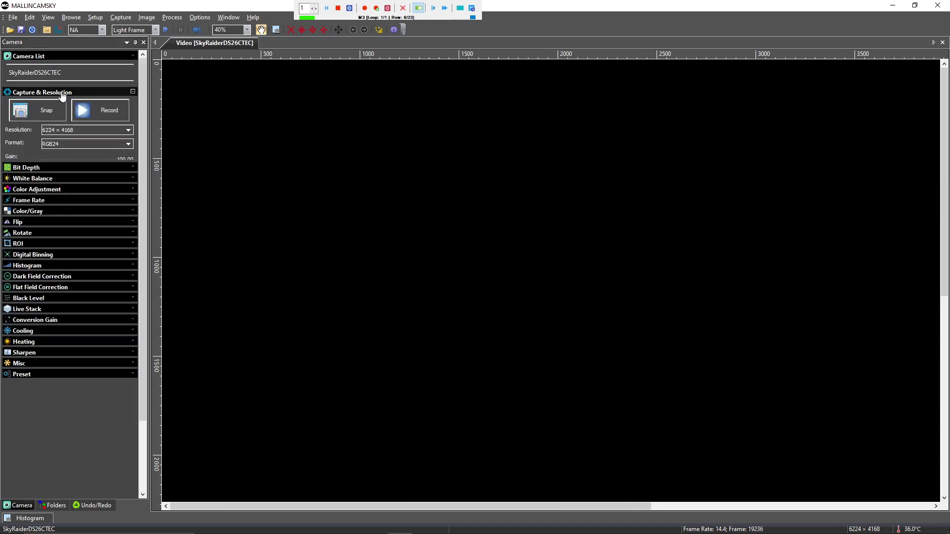
click(46, 471)
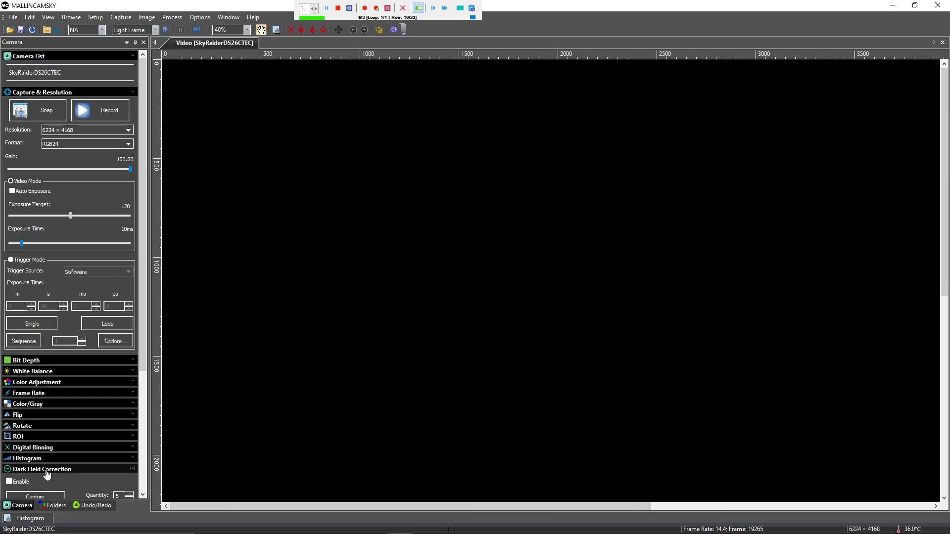
scroll(141, 341, down, 2)
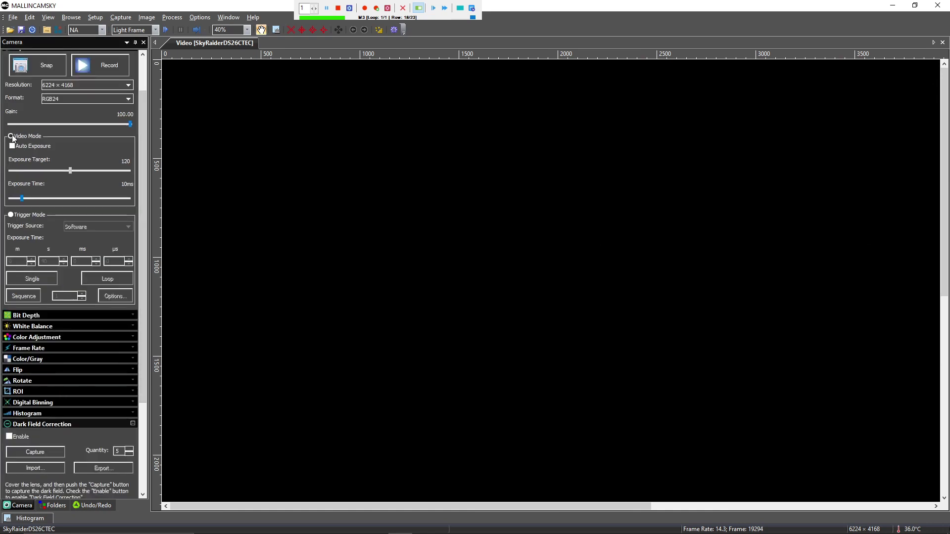
Try to enter 02 as the camera's gain value and cancel the entry
double_click(119, 119)
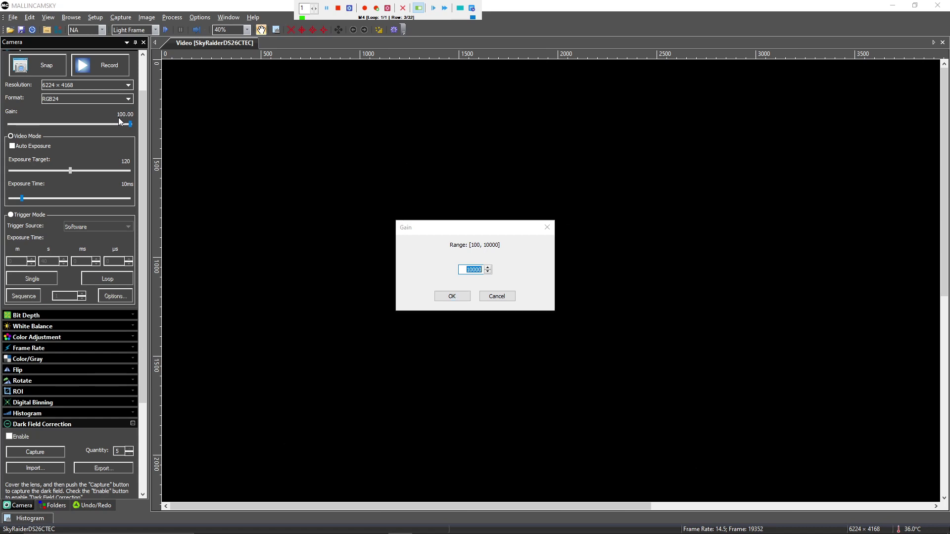
click(408, 439)
text(02)
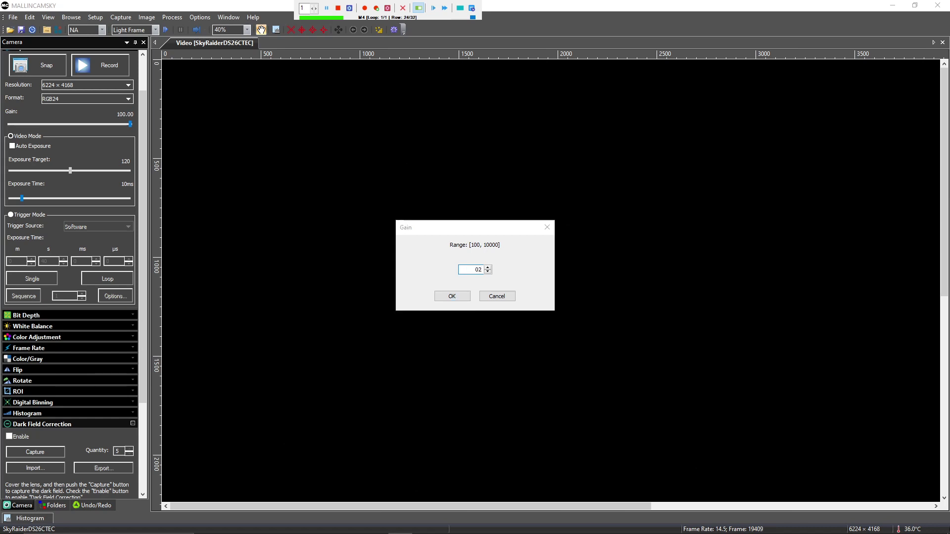
mouse_move(47, 530)
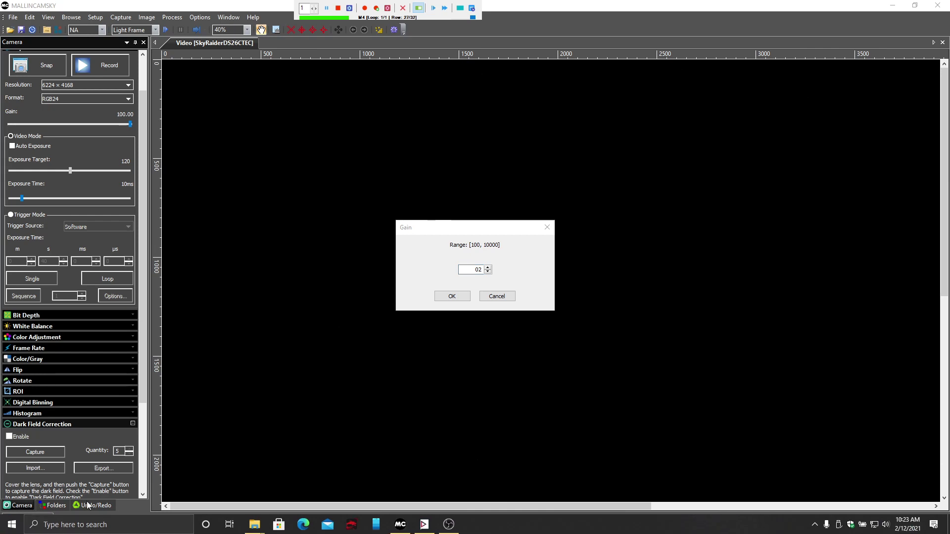
click(61, 428)
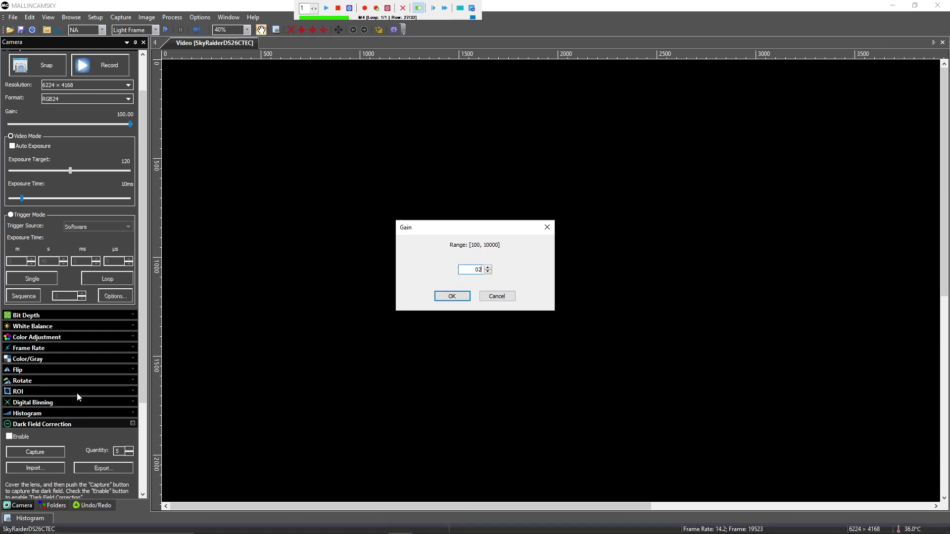
click(497, 296)
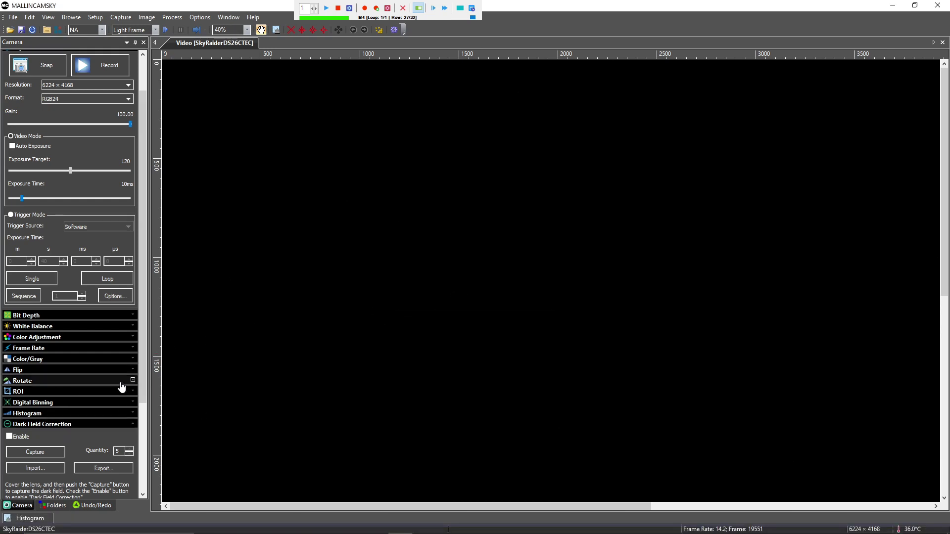
Collapse the Dark Field Correction and Capture & Resolution settings
click(69, 424)
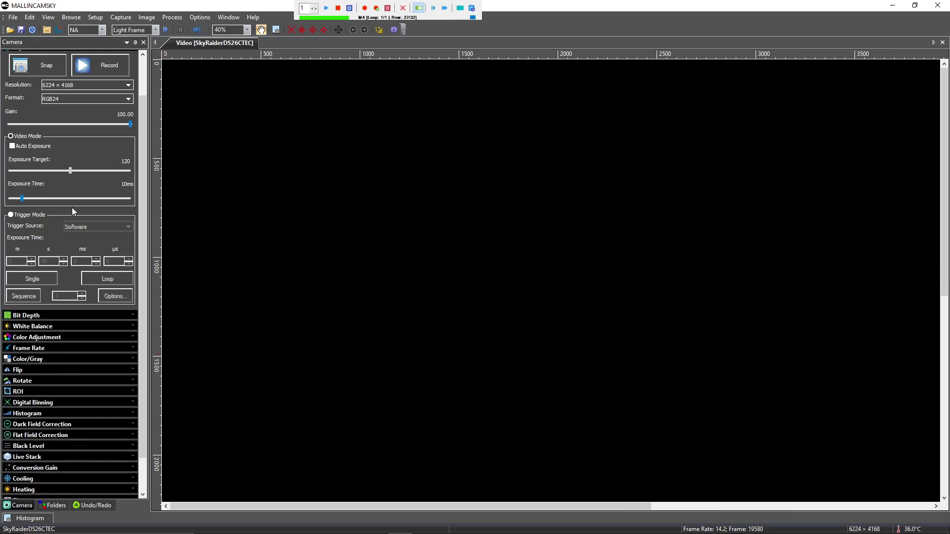
scroll(145, 73, up, 3)
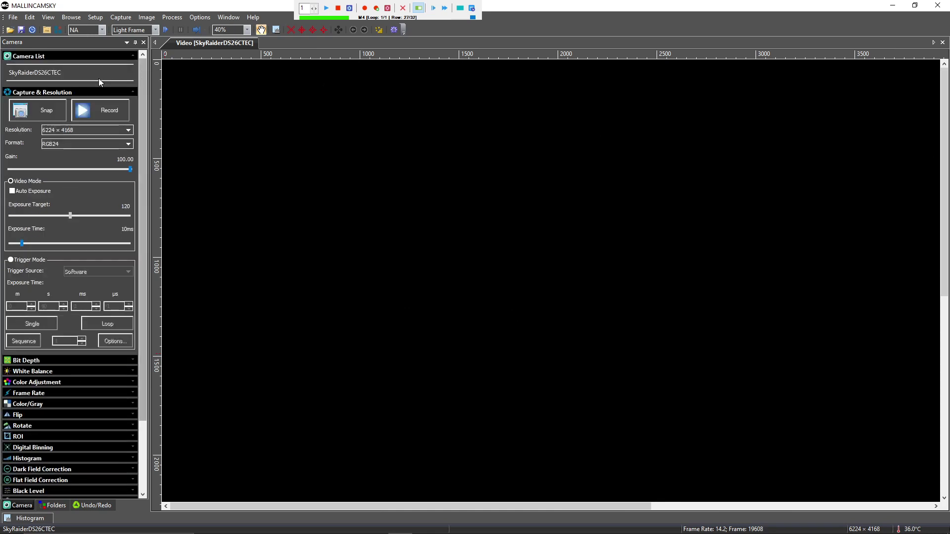
click(52, 93)
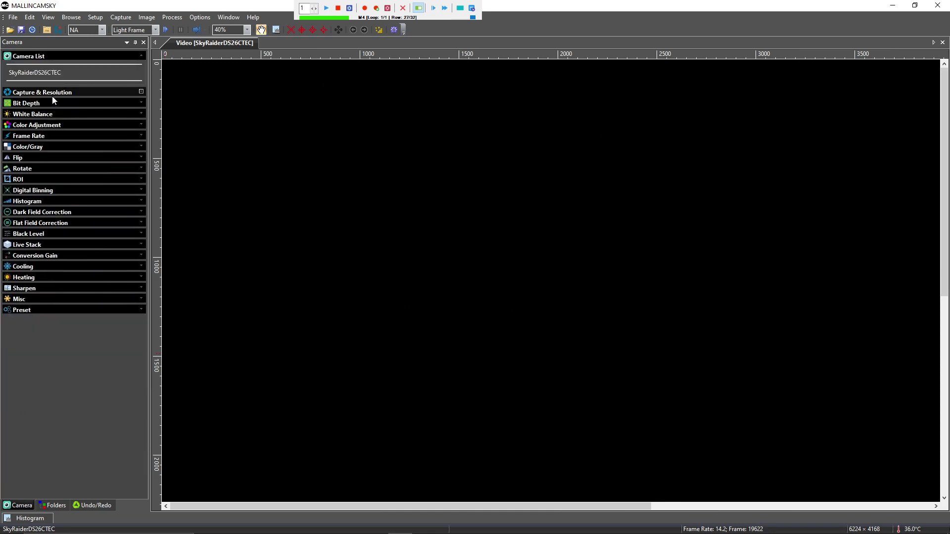
Switch to Macro Creator and start a new project without saving the current MCS_SU_8_Bit_Dk_Run project
click(471, 8)
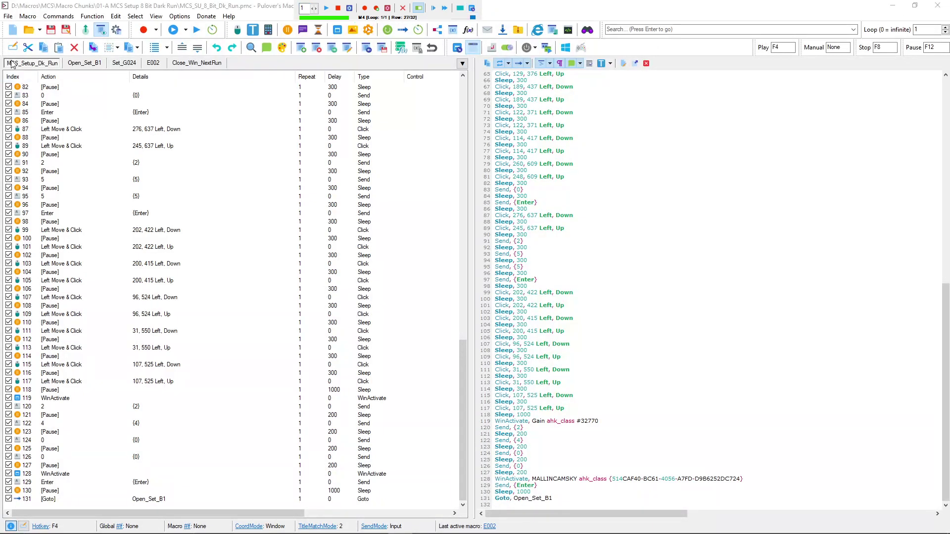
click(12, 30)
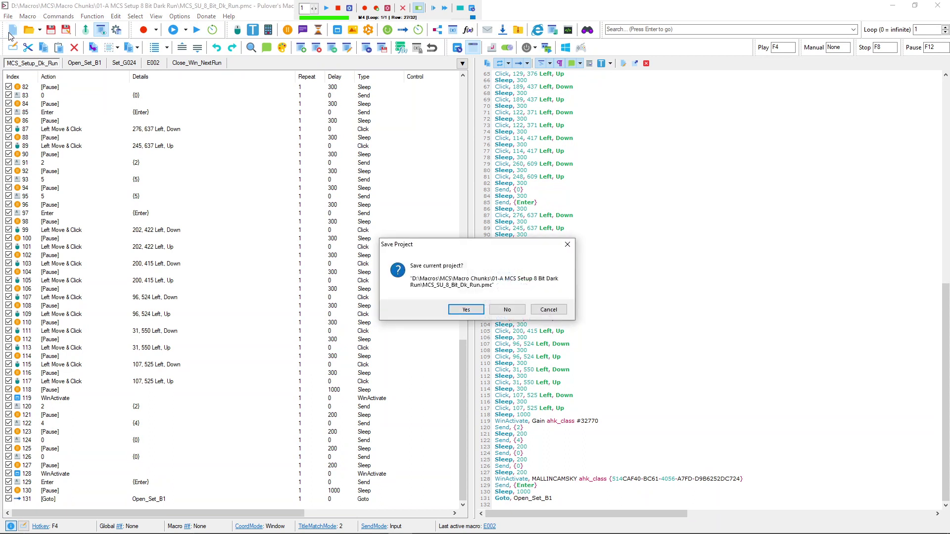
click(509, 310)
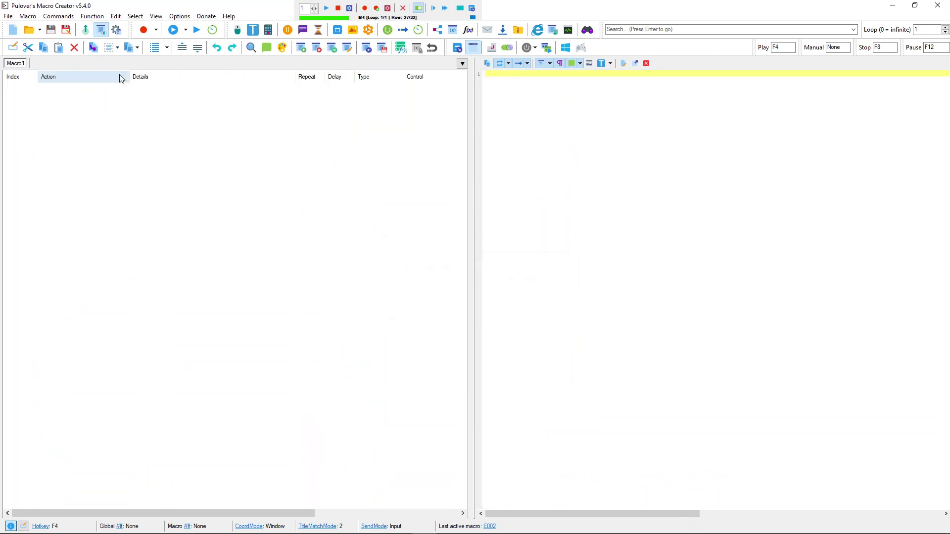
Open DS26_Setup_MCS_G32_B1.pmc from the B1 Saves folder under MCS\DS26cTEC
click(28, 30)
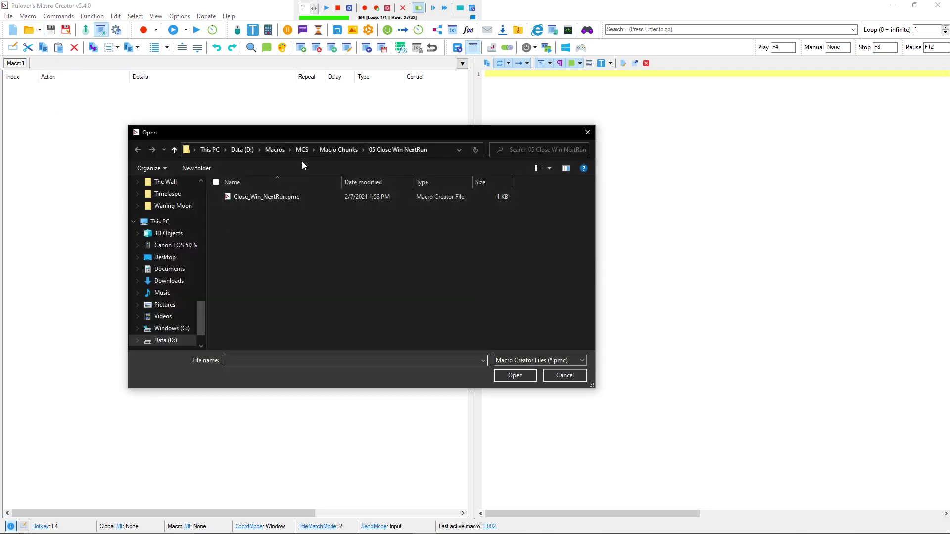
click(333, 150)
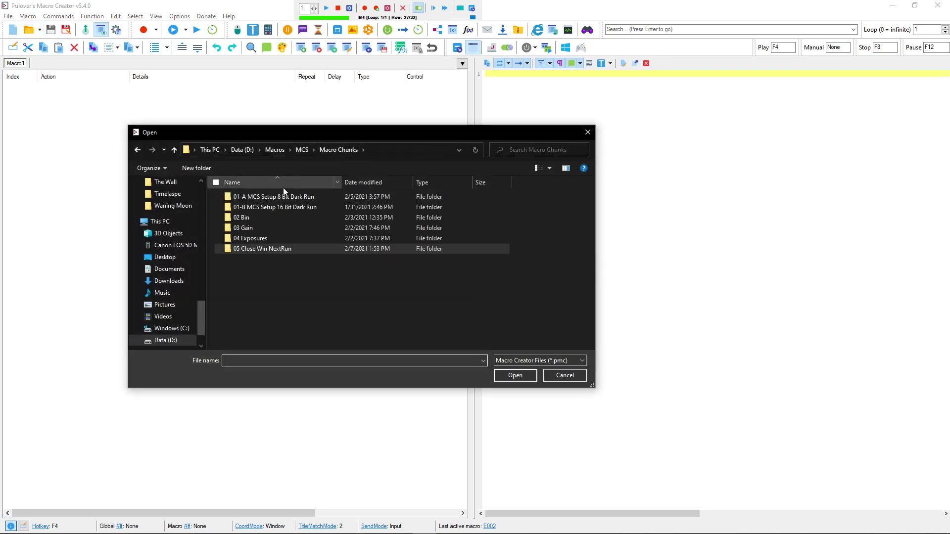
click(302, 150)
double_click(258, 197)
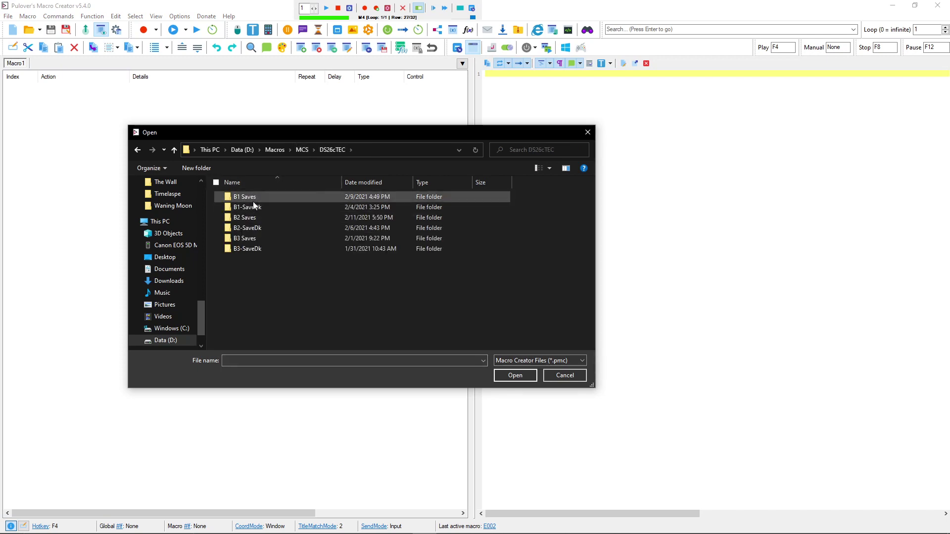
double_click(255, 197)
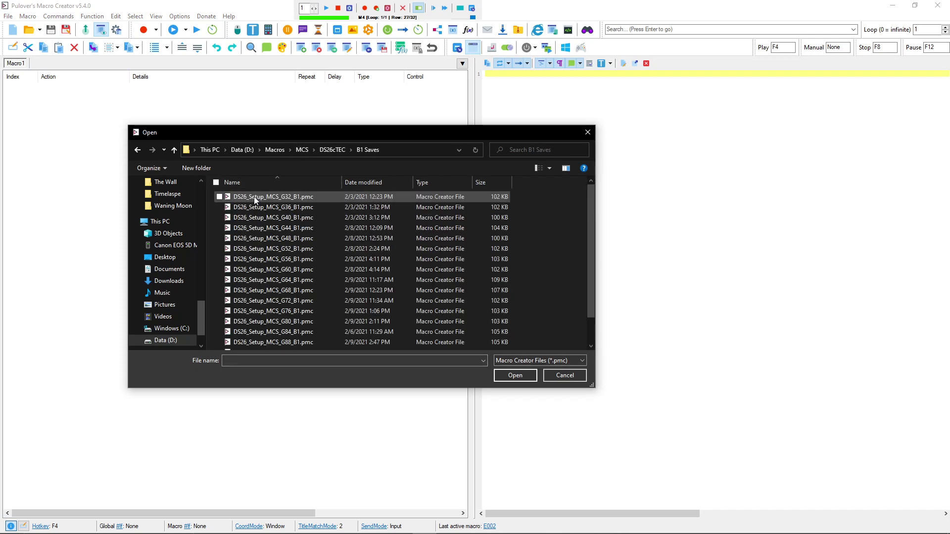
double_click(254, 197)
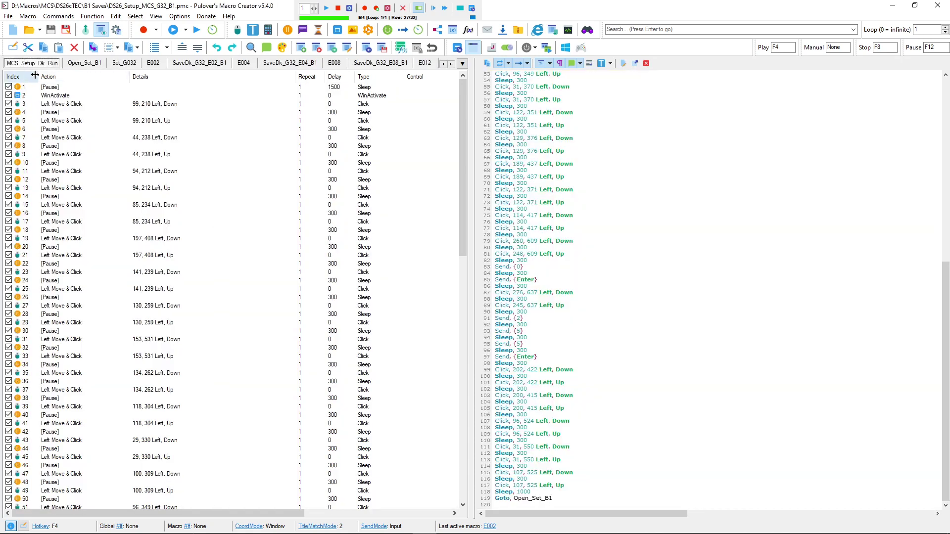
In the SaveDk_G32_E02_B1 macro, replace the exposure keystroke 2 in row 94 with a 4 keystroke
click(462, 64)
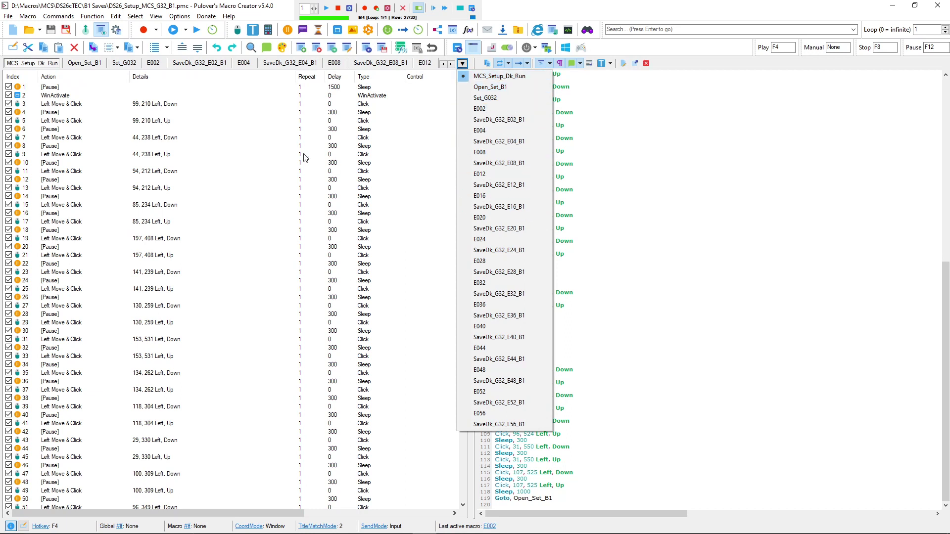
click(208, 67)
scroll(198, 174, down, 20)
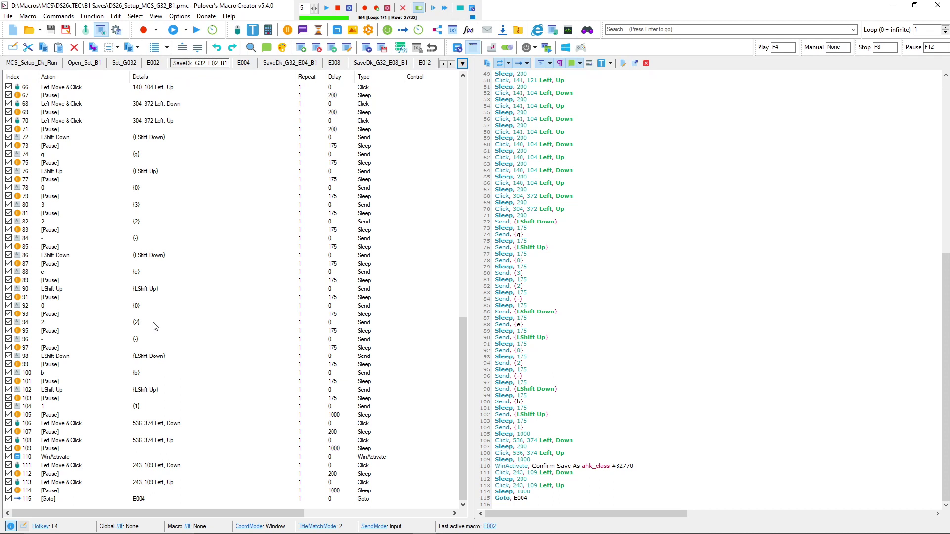
click(136, 323)
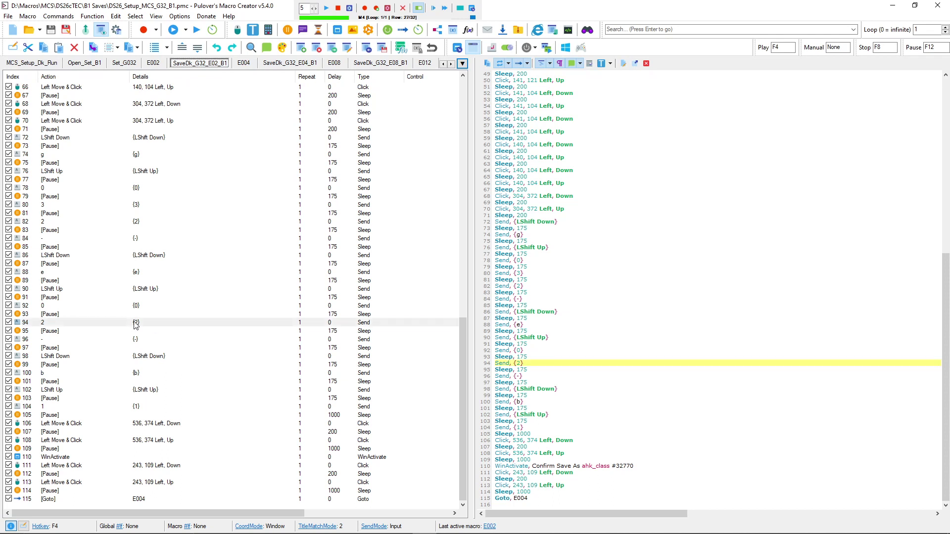
click(138, 322)
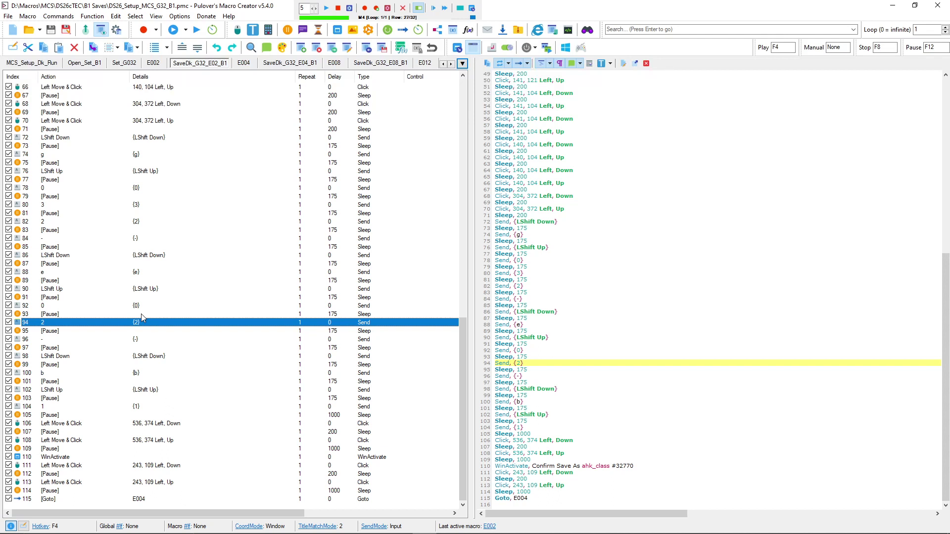
key(Insert)
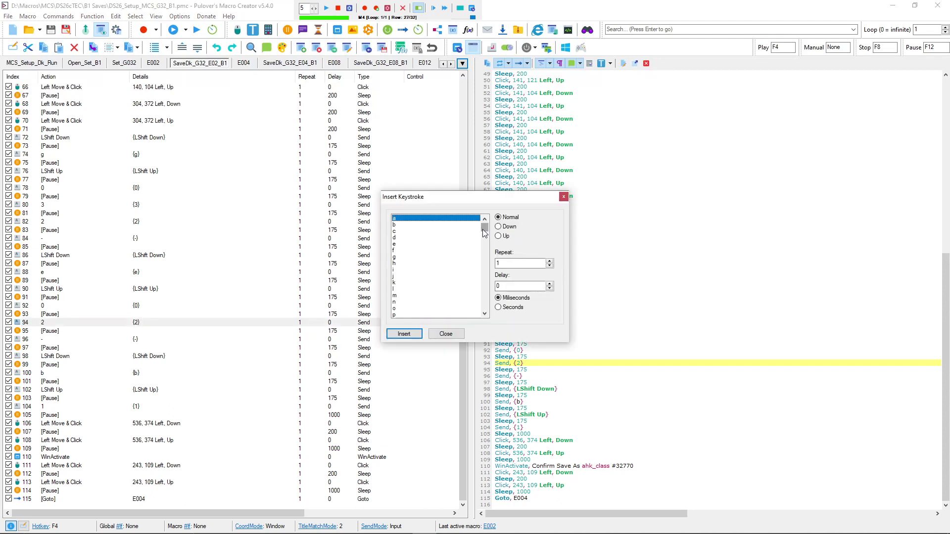
drag(484, 230, 482, 248)
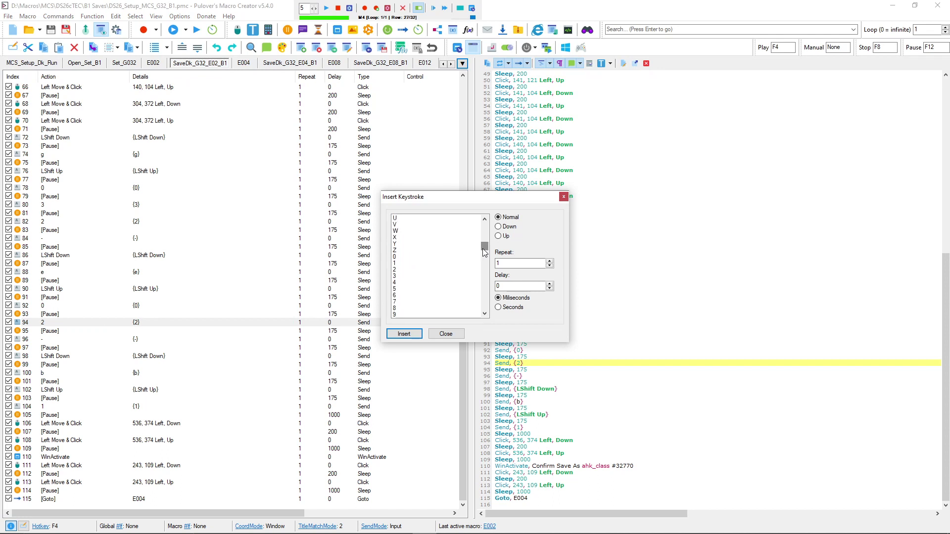
double_click(411, 282)
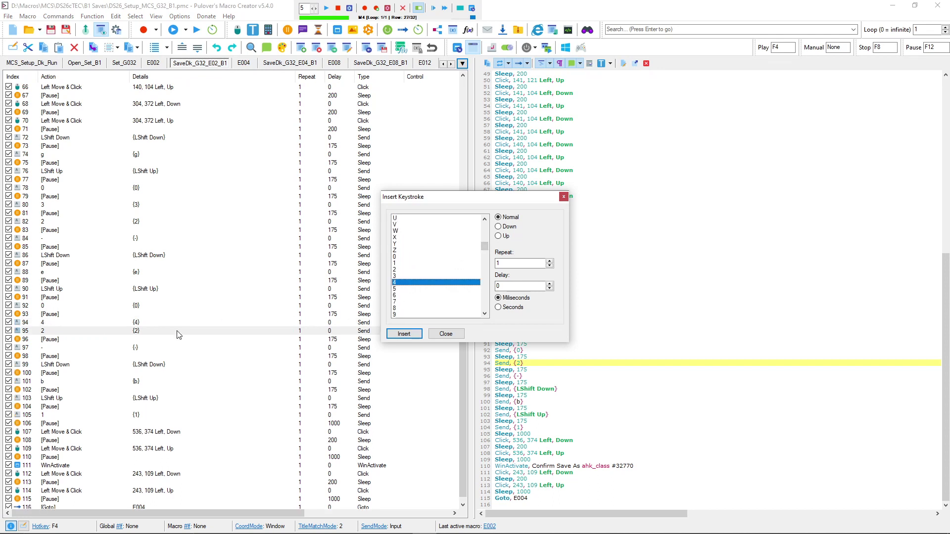
click(158, 331)
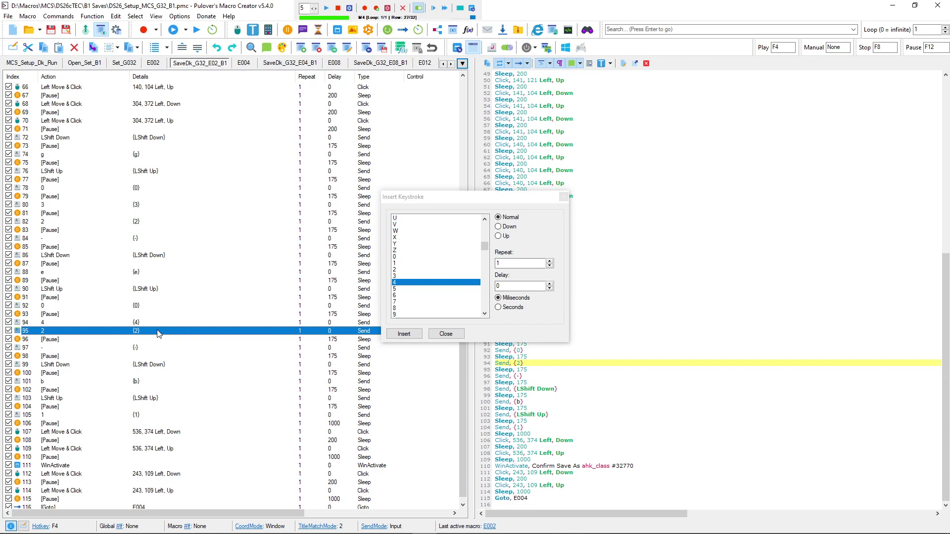
key(Delete)
Replace the 4 keystroke in row 94 with a 2 keystroke and finish inserting keystrokes
click(156, 322)
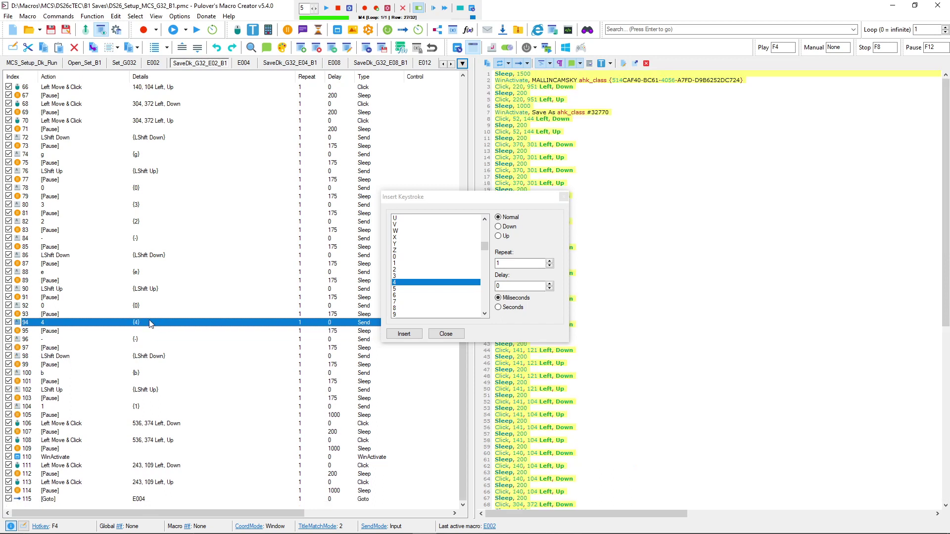
double_click(426, 269)
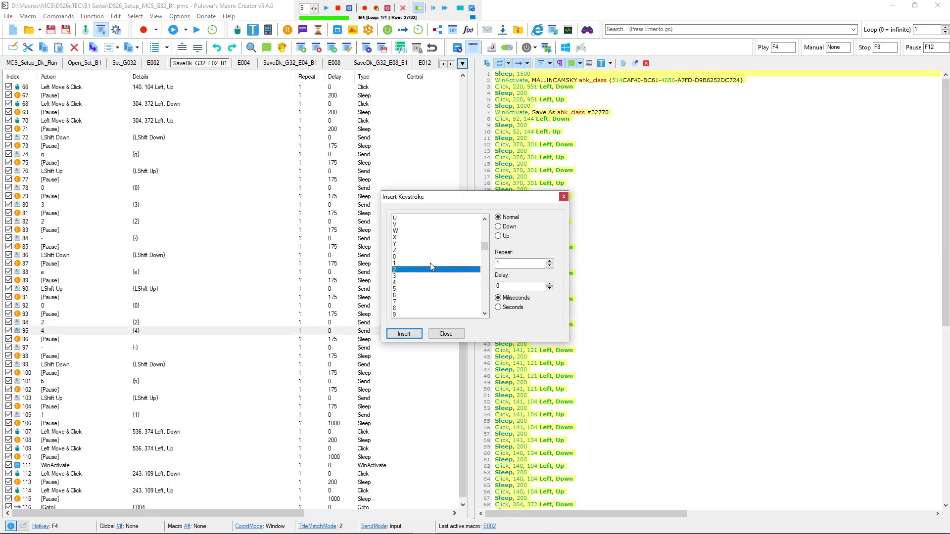
click(131, 331)
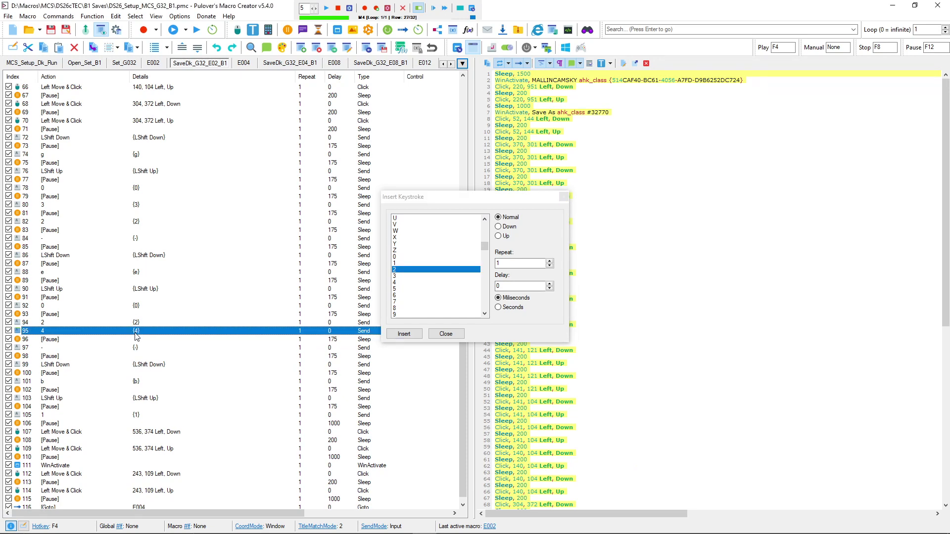
key(Delete)
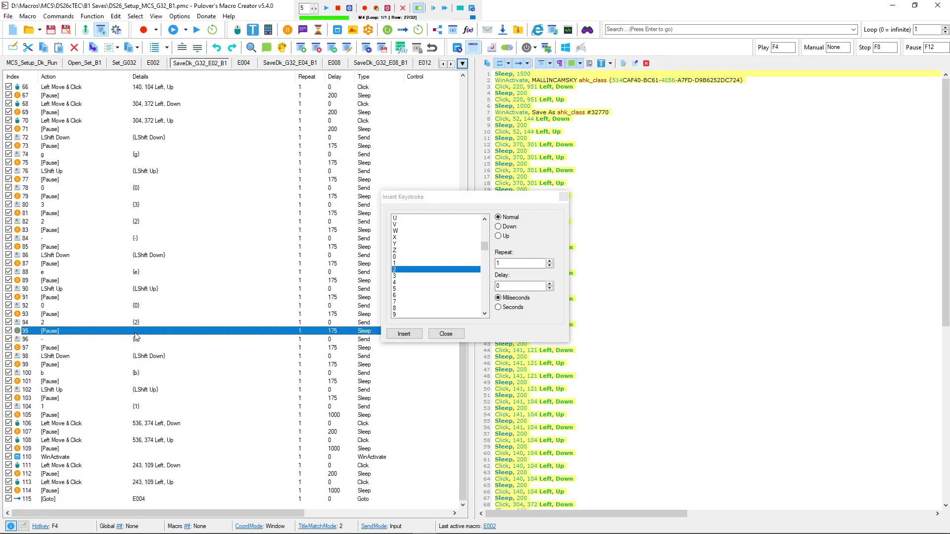
click(564, 196)
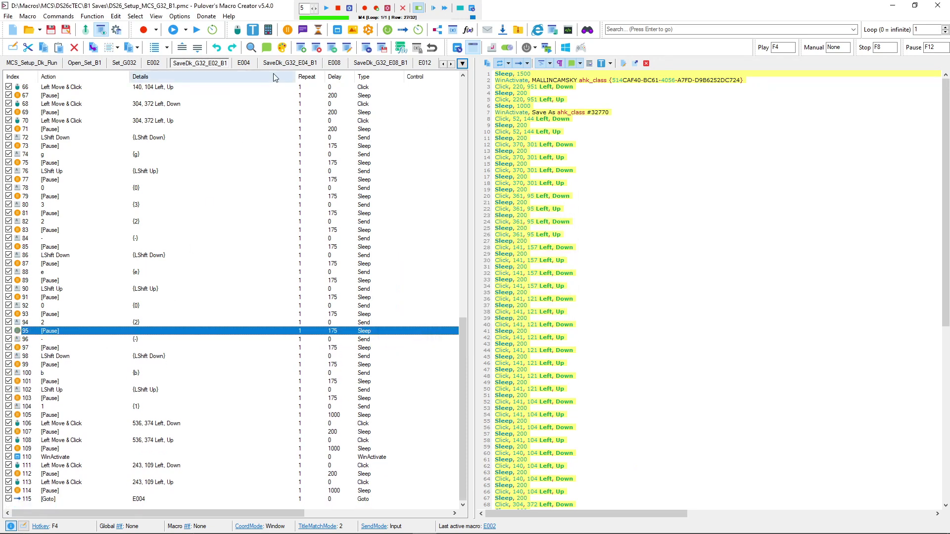
Run the macro chain starting from the MCS_Setup_Dk_Run macro
click(47, 65)
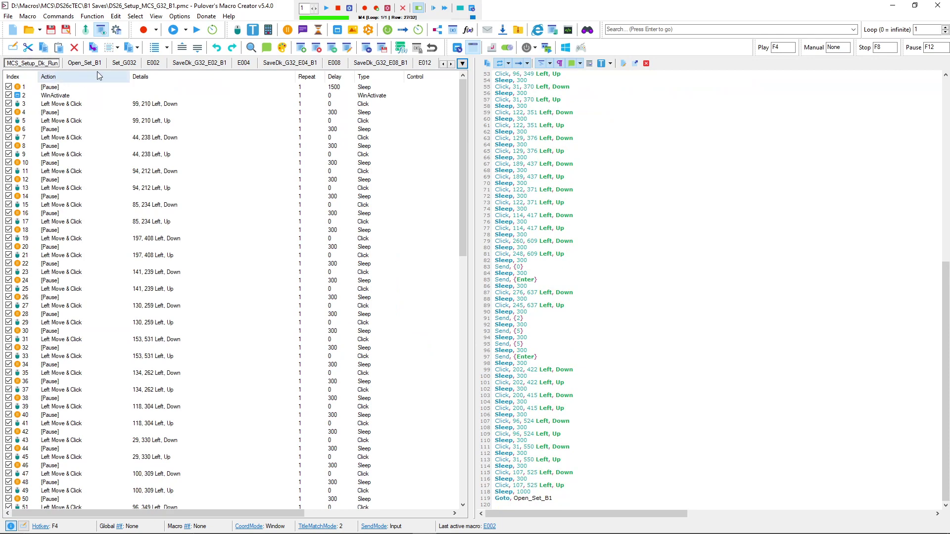
click(195, 31)
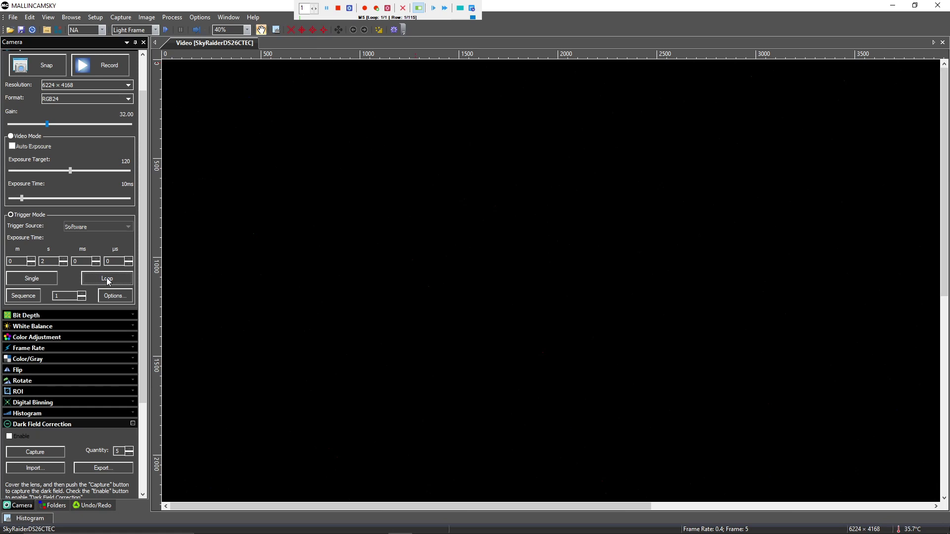
Start exporting the dark field and browse through Public, MallinSky Darks, DS26cTEC and HCG to the G032 folder
click(105, 467)
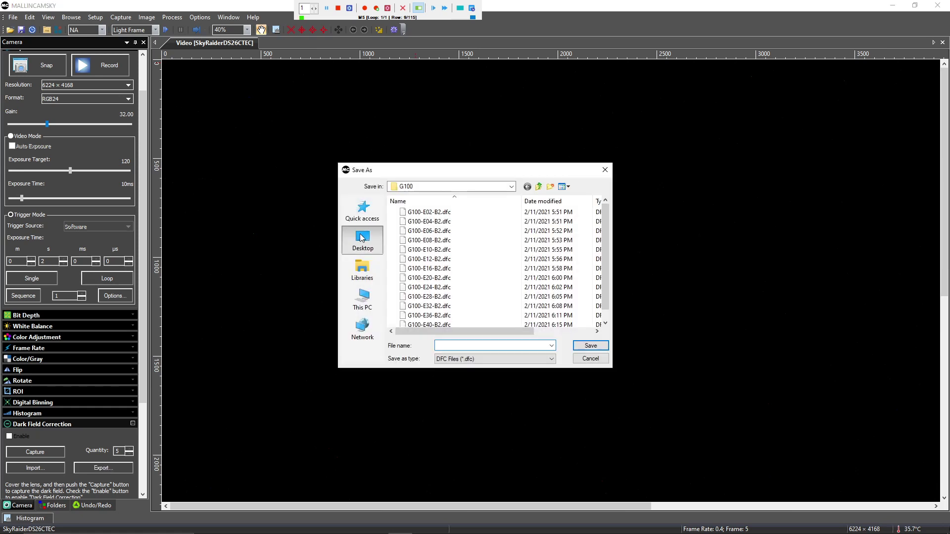
double_click(518, 316)
double_click(512, 210)
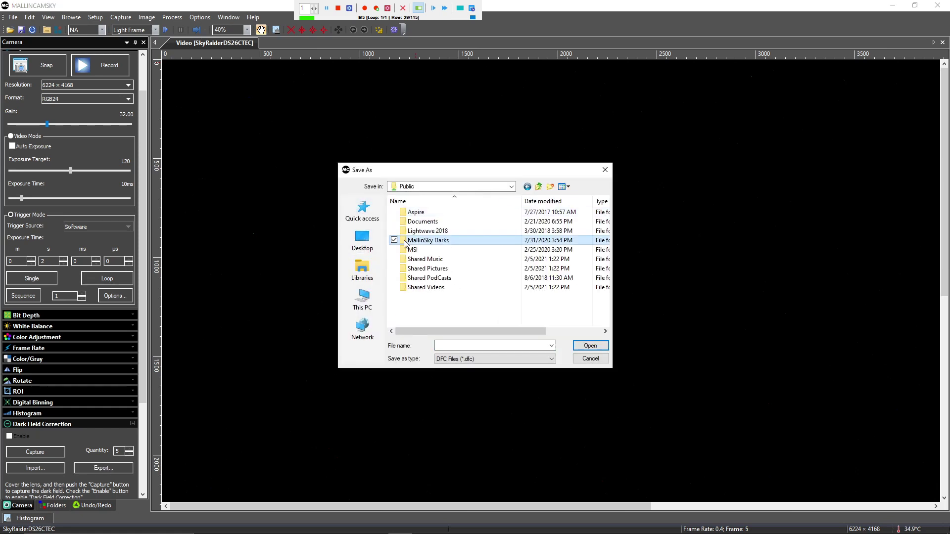
double_click(406, 242)
double_click(407, 221)
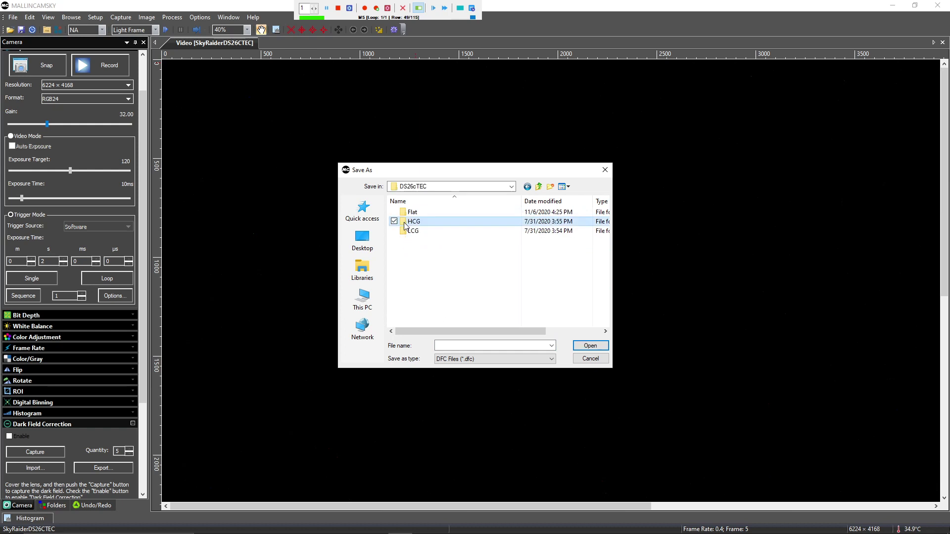
double_click(405, 220)
double_click(404, 214)
double_click(405, 213)
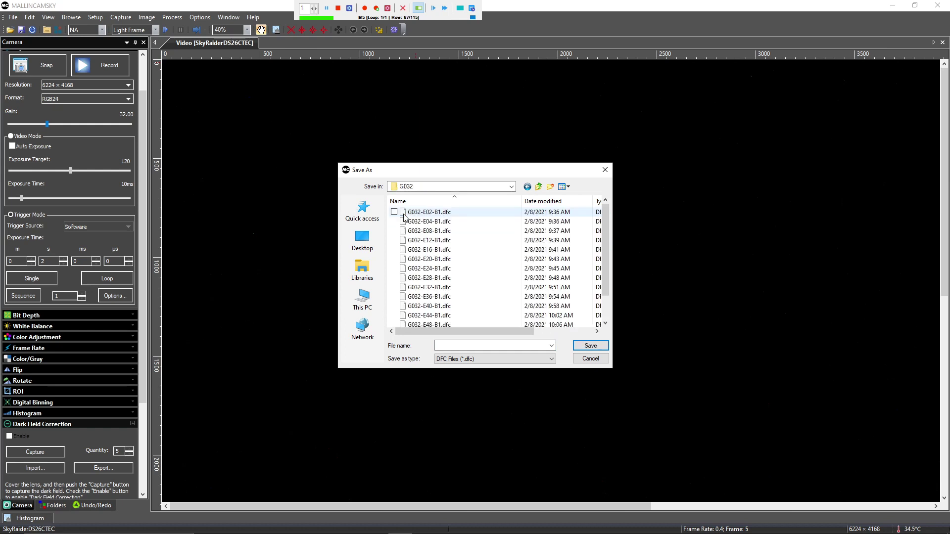
Enter G032-E02- as the dark field file name and cancel the save
click(486, 345)
text(G032-E)
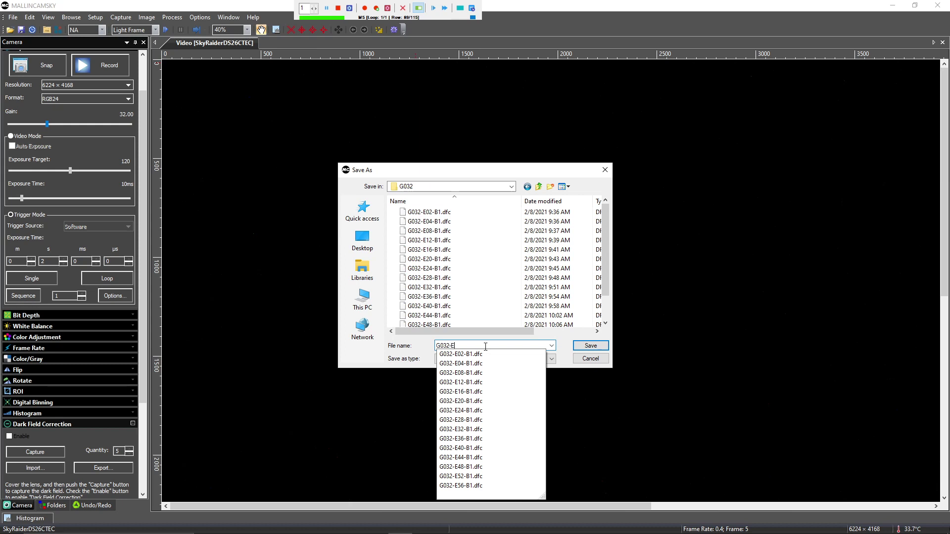
text(02-)
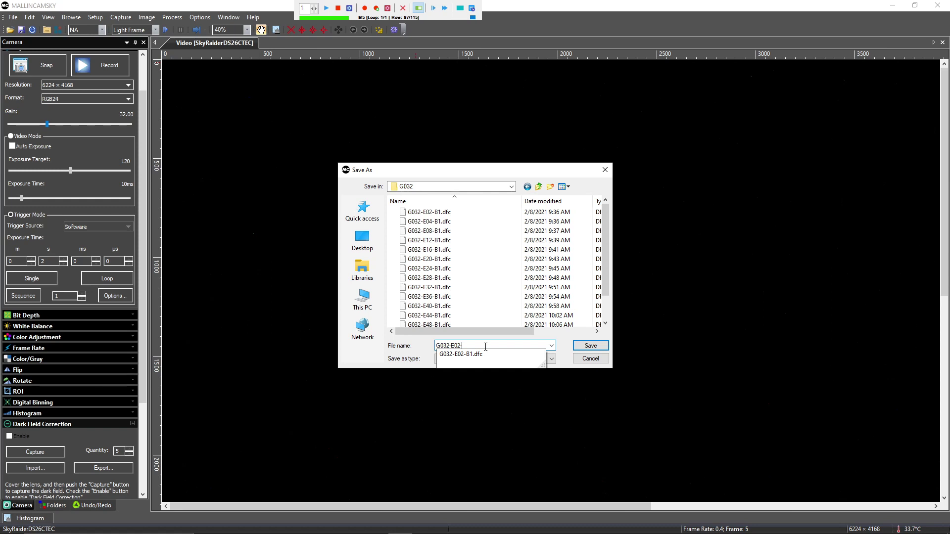
click(600, 359)
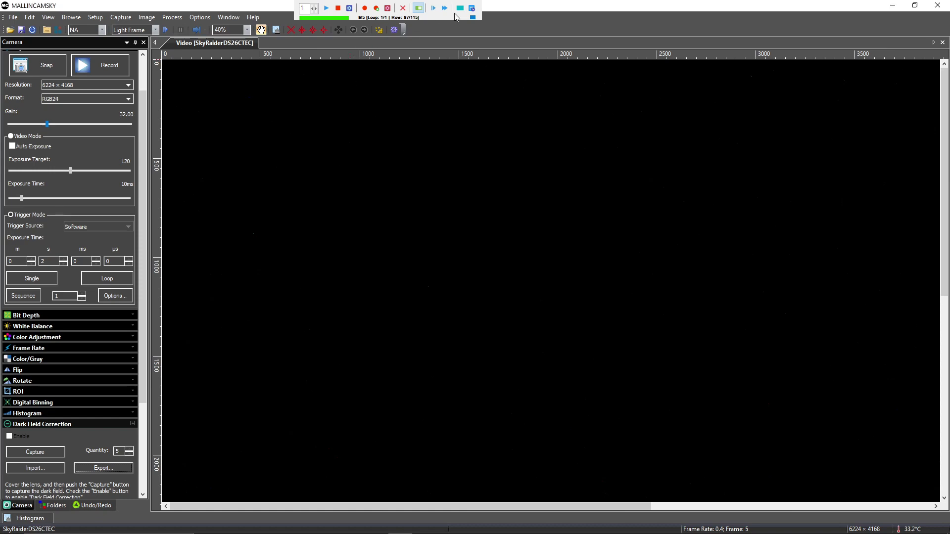
Review the complete macro list of the G32_B1 project in Macro Creator and switch back to MALLINCAMSKY
click(473, 11)
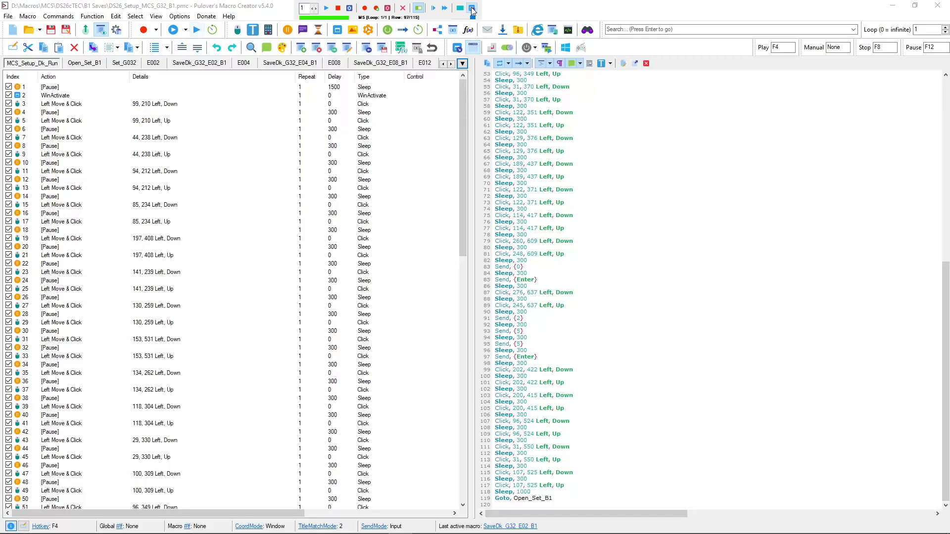
click(463, 64)
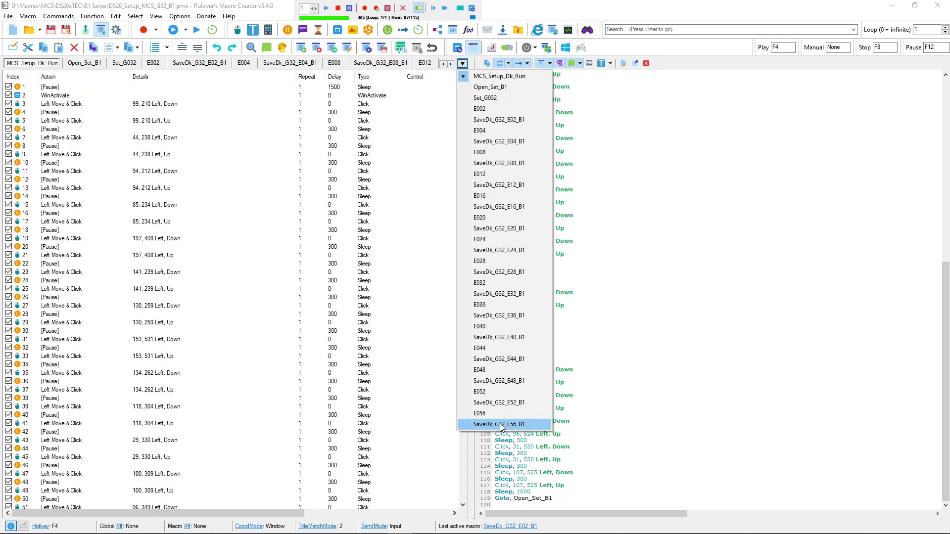
key(alt+Tab)
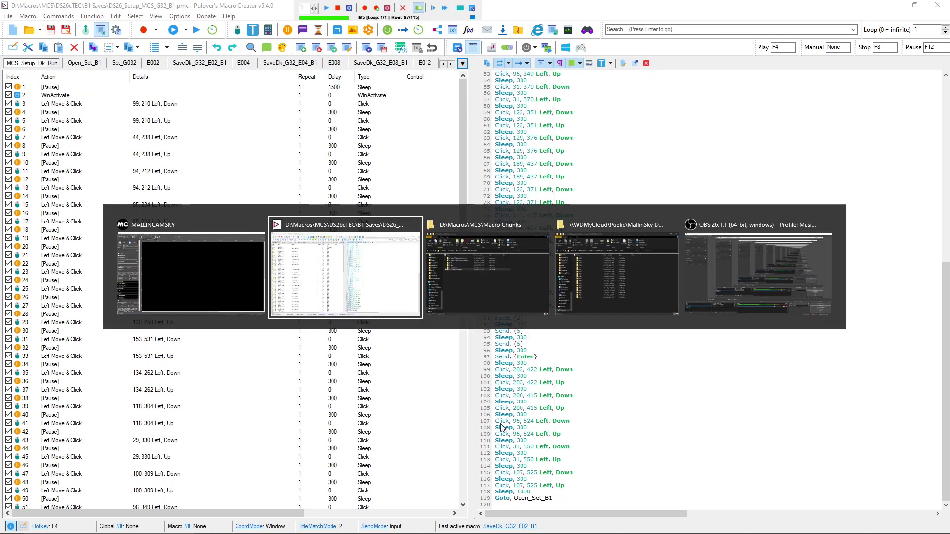
key(alt+Tab)
key(alt+Tab)
key(alt+Tab)
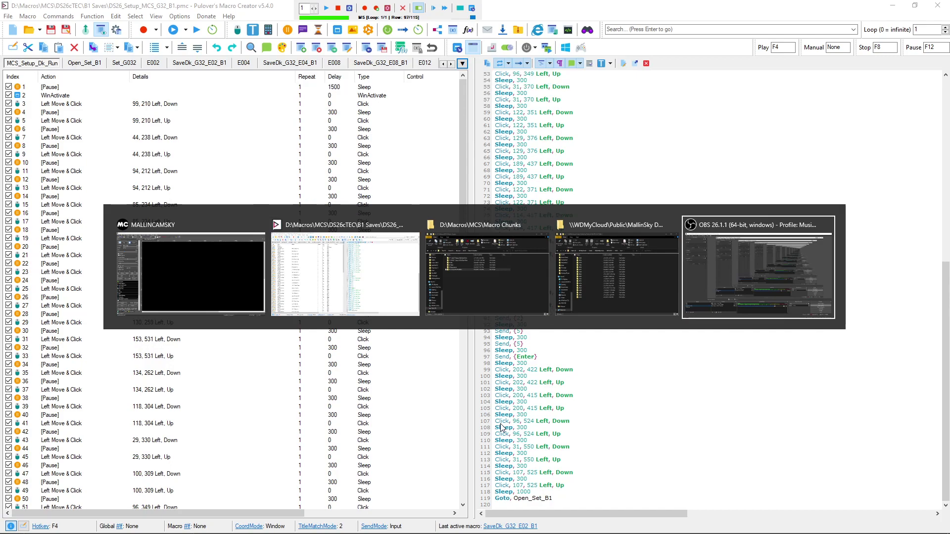
key(alt+Tab)
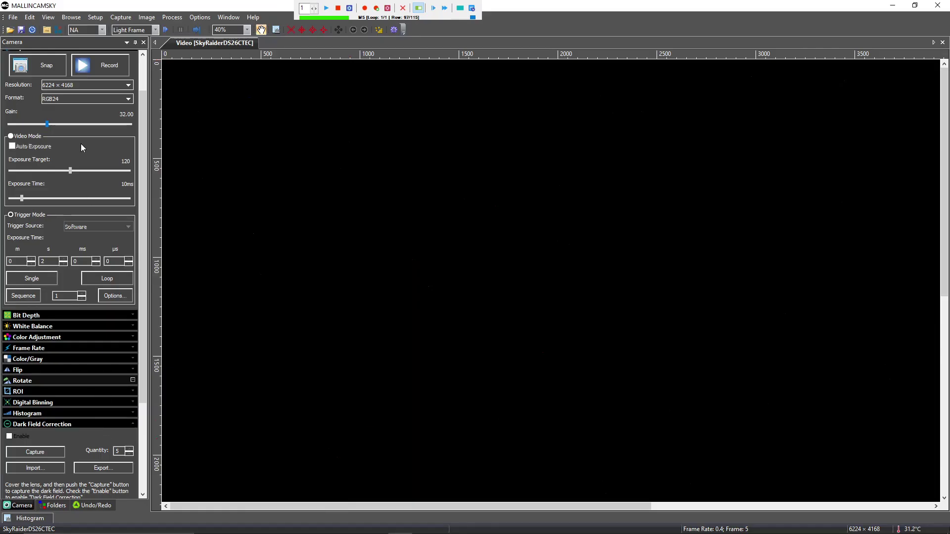
Collapse the Capture & Resolution and Dark Field Correction sections of the camera controls
scroll(141, 72, up, 2)
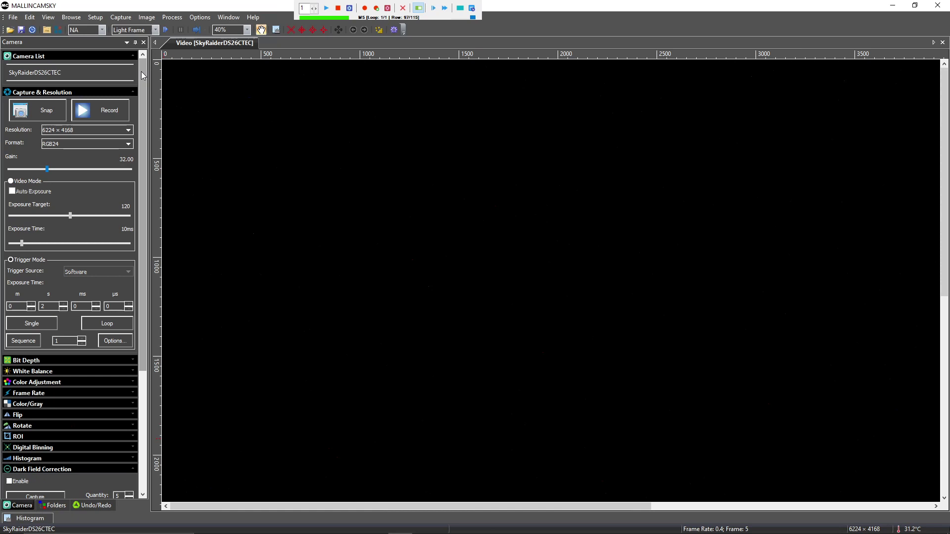
click(79, 91)
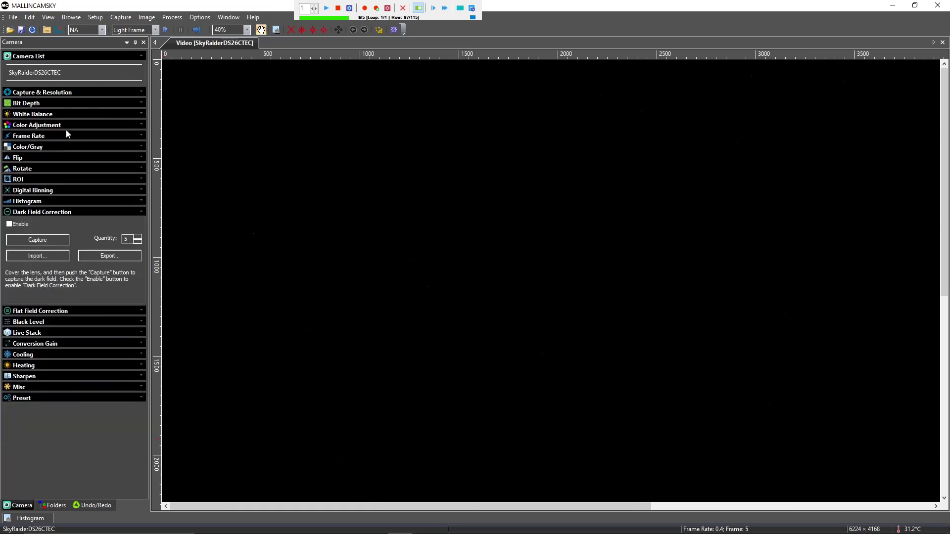
click(61, 213)
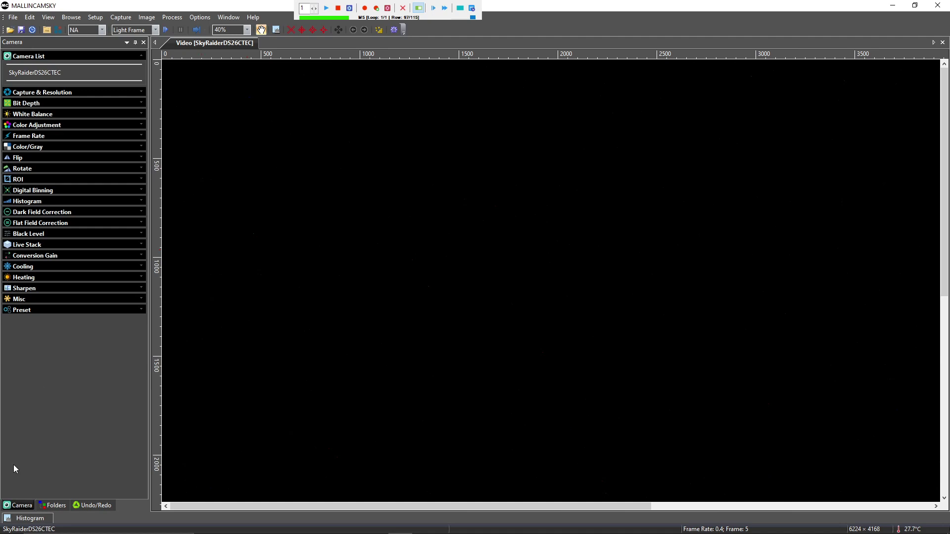
Switch to the Macro Chunks File Explorer window and view the macro files in the B1 Saves folder under MCS, DS26cTEC
mouse_move(35, 533)
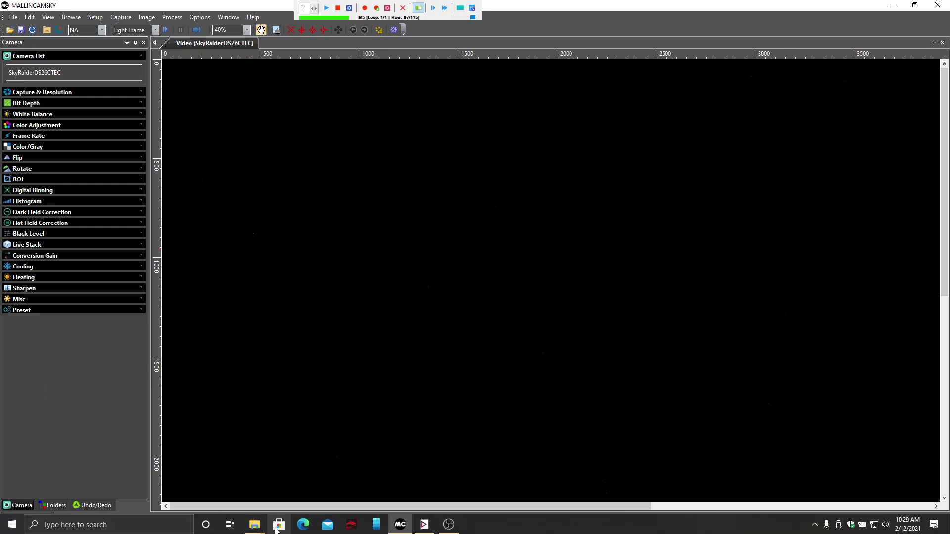
mouse_move(253, 527)
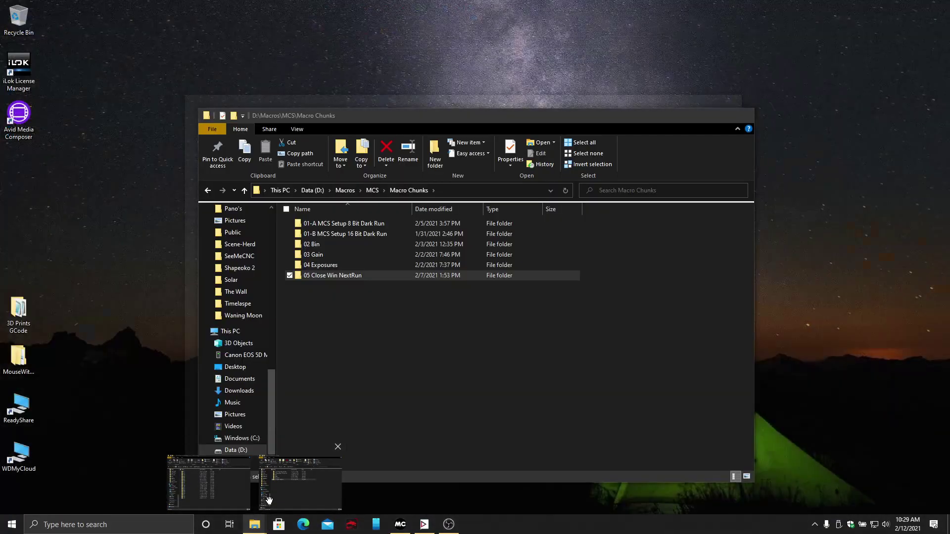
click(269, 504)
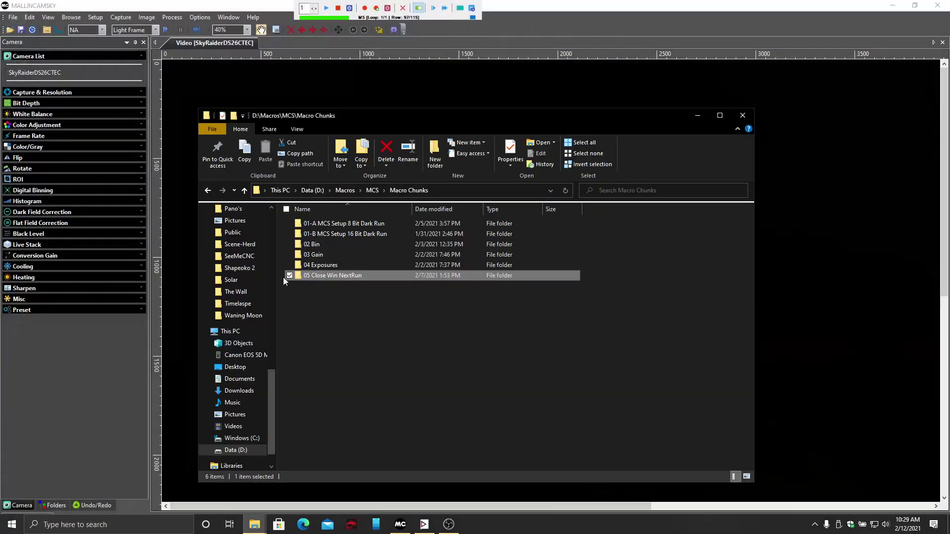
click(371, 193)
double_click(336, 221)
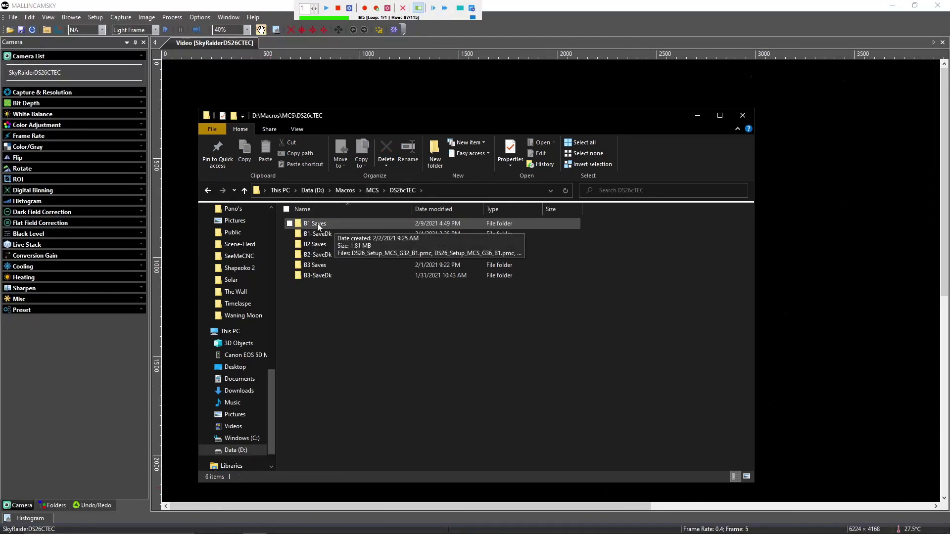
double_click(317, 224)
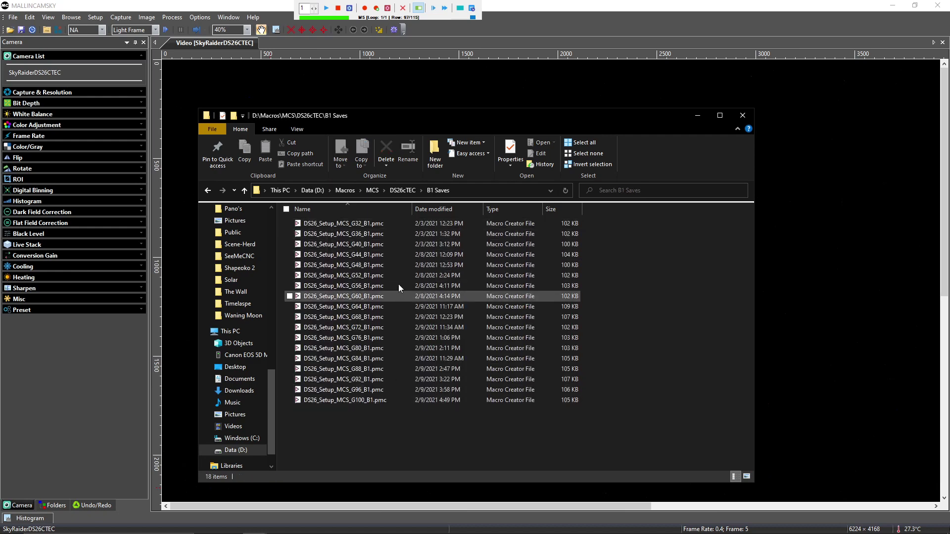
Look through the macro files in the B2 Saves and B3 Saves folders of DS26cTEC and close that File Explorer window
click(402, 191)
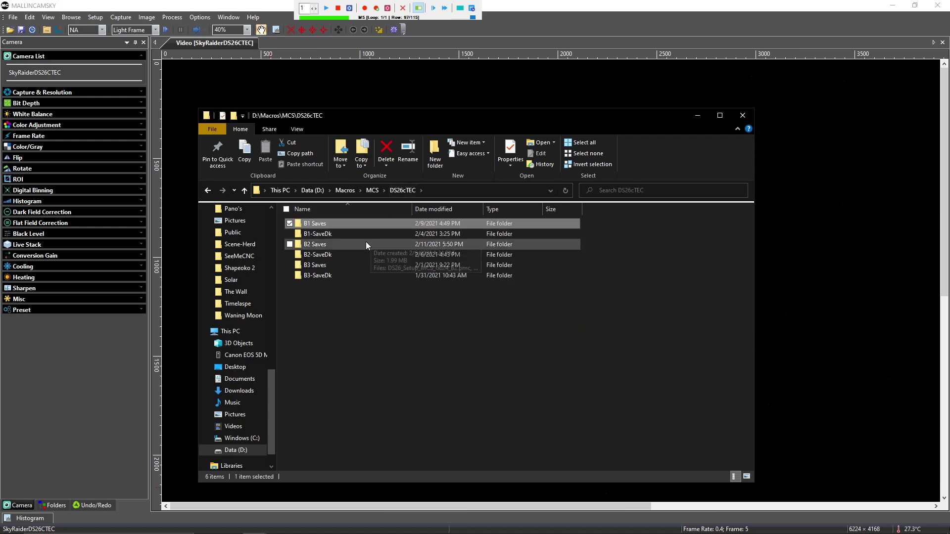
double_click(340, 247)
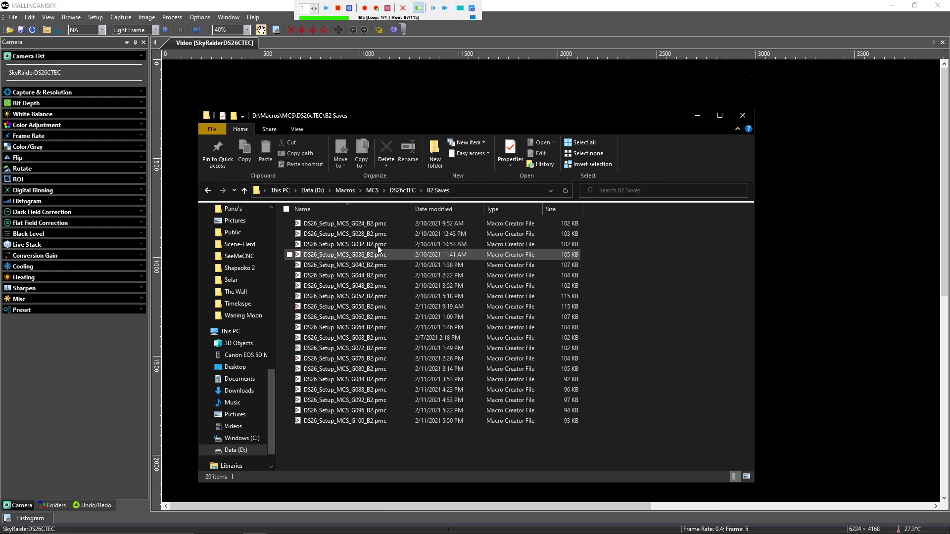
click(403, 191)
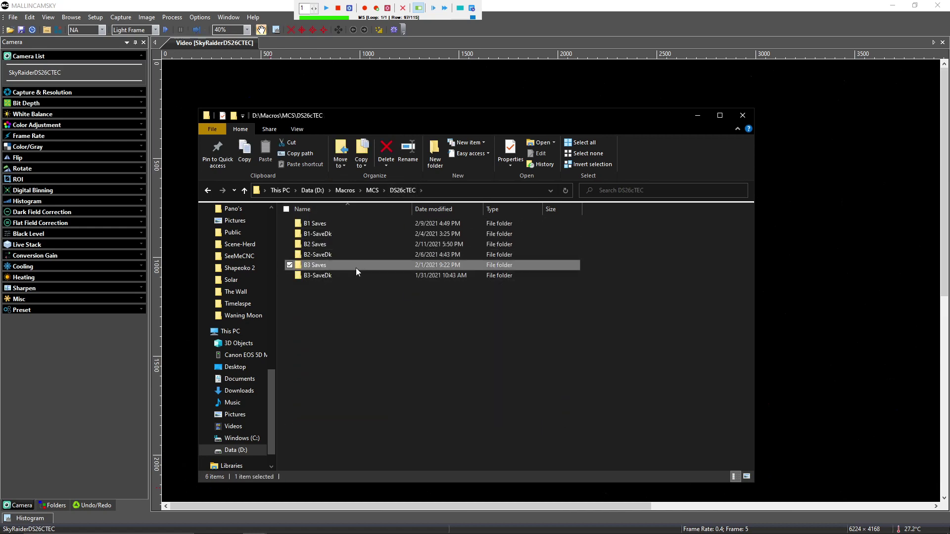
double_click(355, 266)
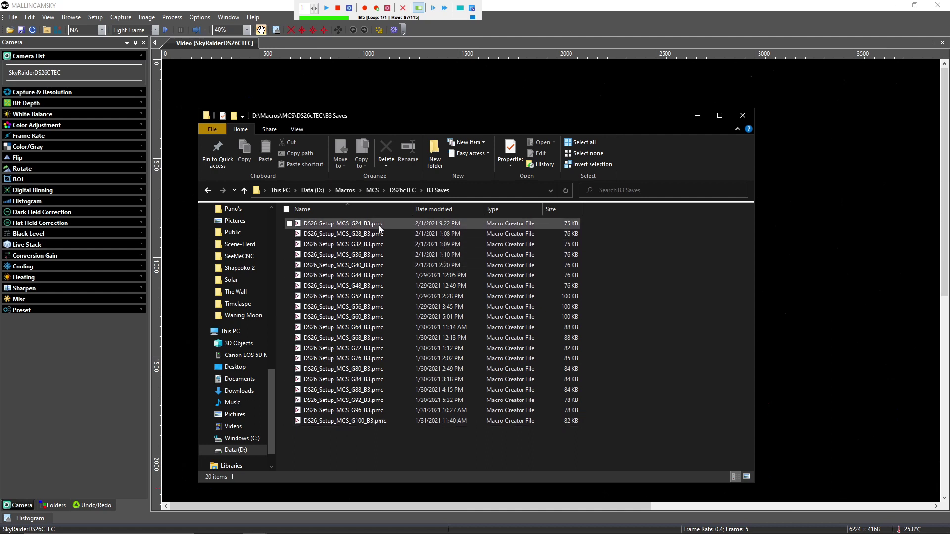
click(402, 190)
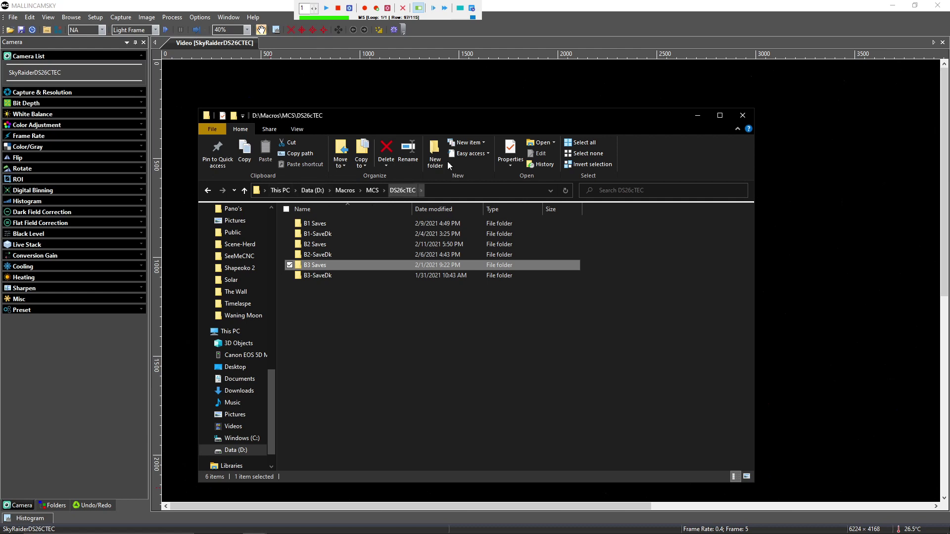
click(744, 117)
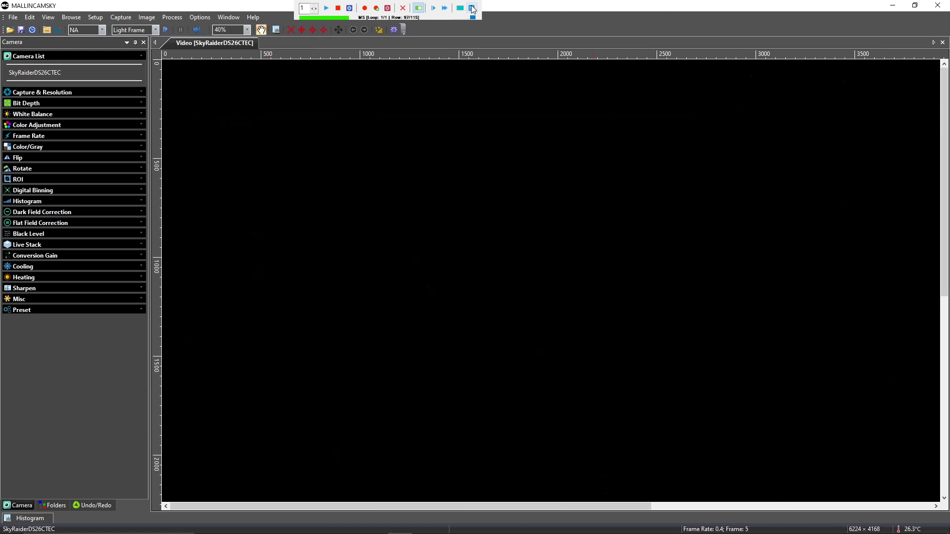
Minimize MALLINCAMSKY and Macro Creator and show the Data (D:) drive in the remaining File Explorer window
click(891, 5)
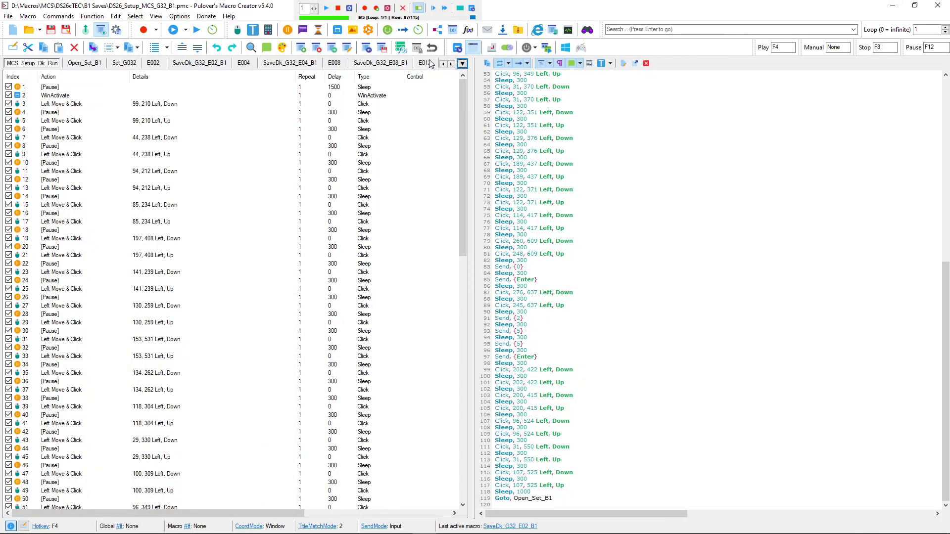
click(890, 7)
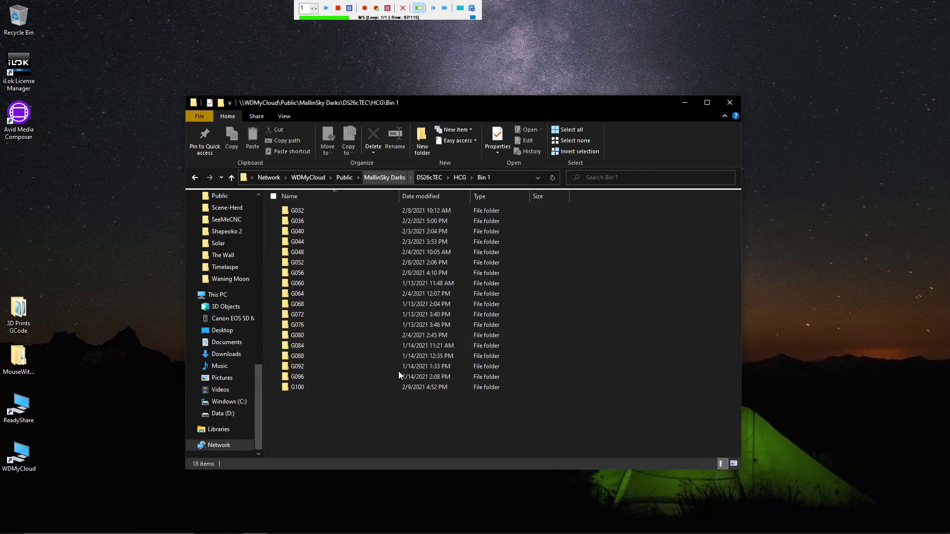
mouse_move(357, 533)
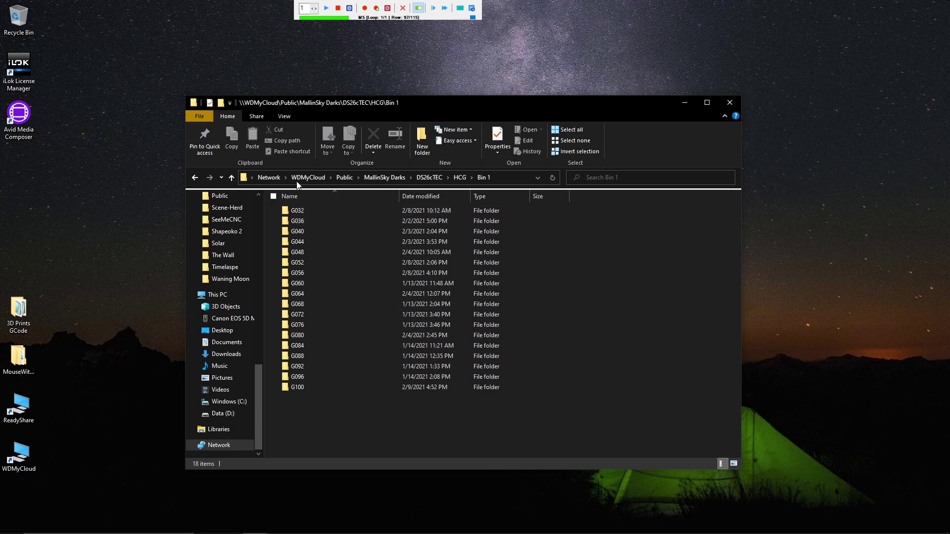
click(226, 413)
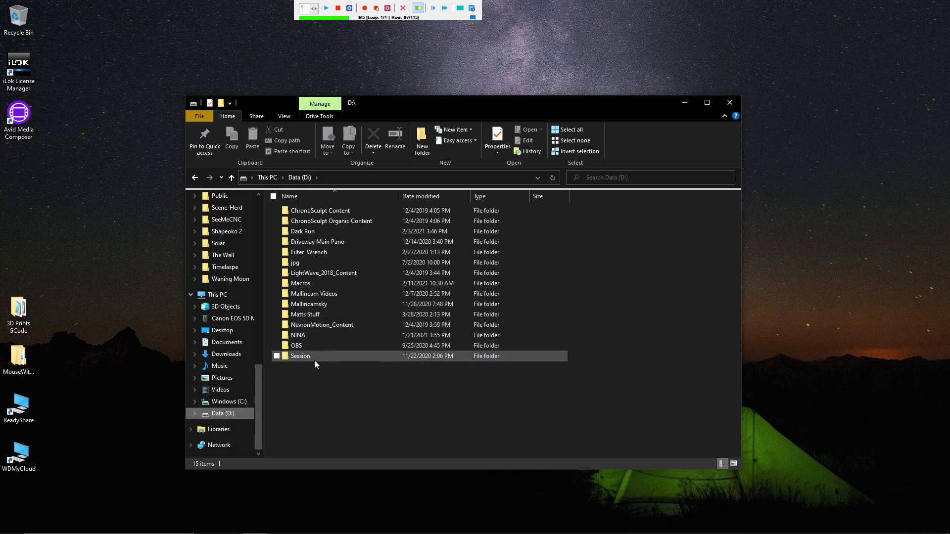
click(315, 361)
double_click(314, 360)
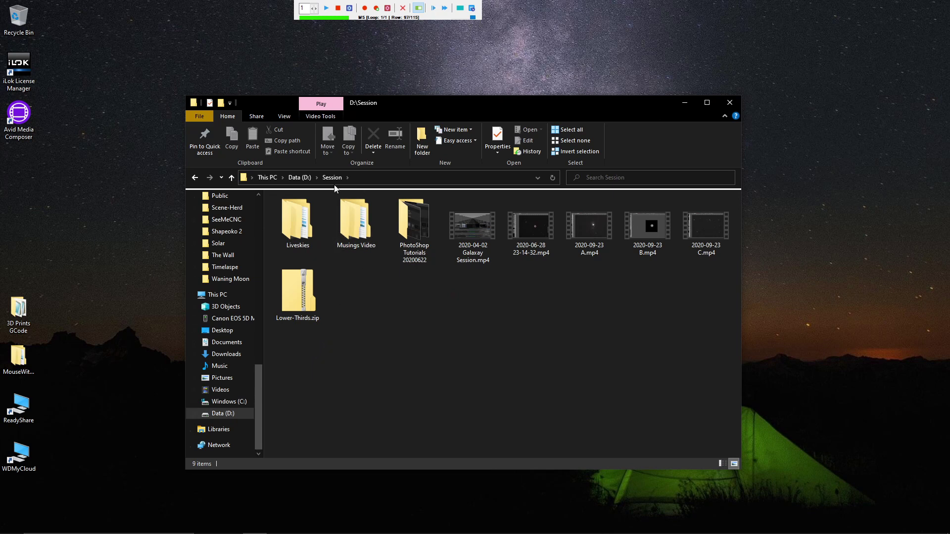
click(301, 178)
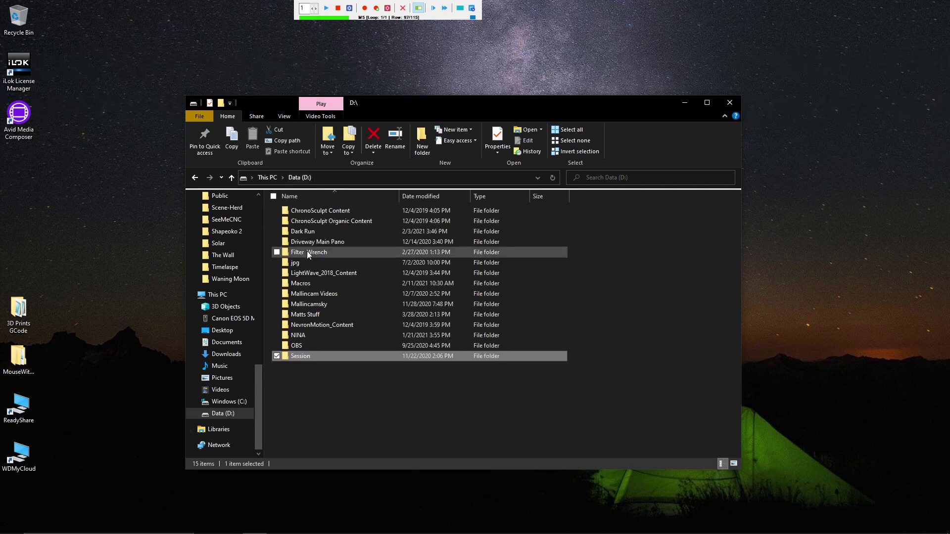
Open the Macro Chunks folder under Macros, MCS on the Data (D:) drive to show the macro chunk folders
double_click(314, 282)
double_click(314, 210)
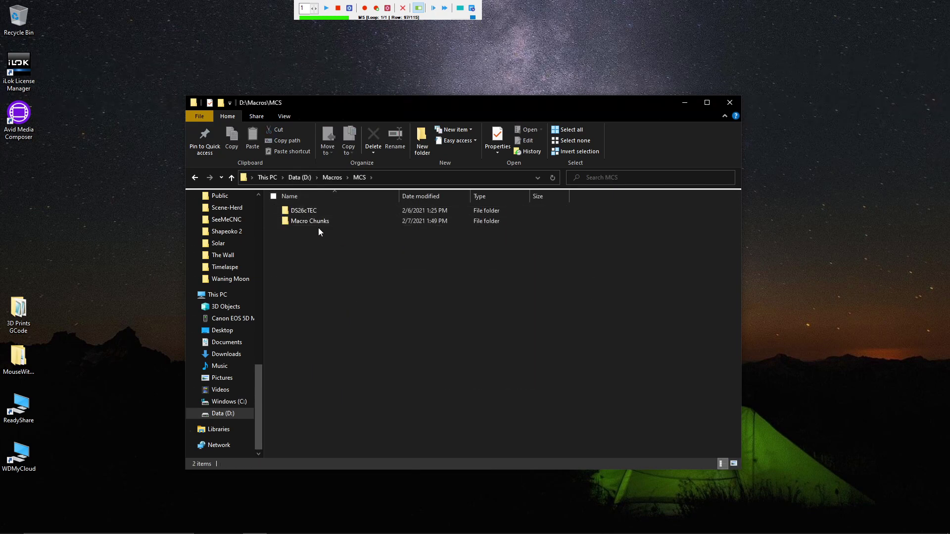
double_click(321, 221)
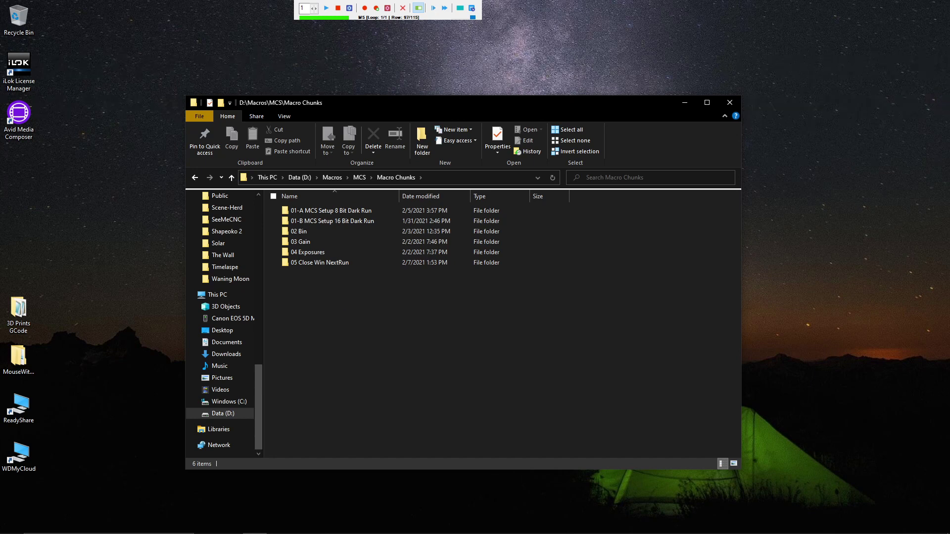
Switch to OBS and change the active scene to Canon 5D
click(450, 527)
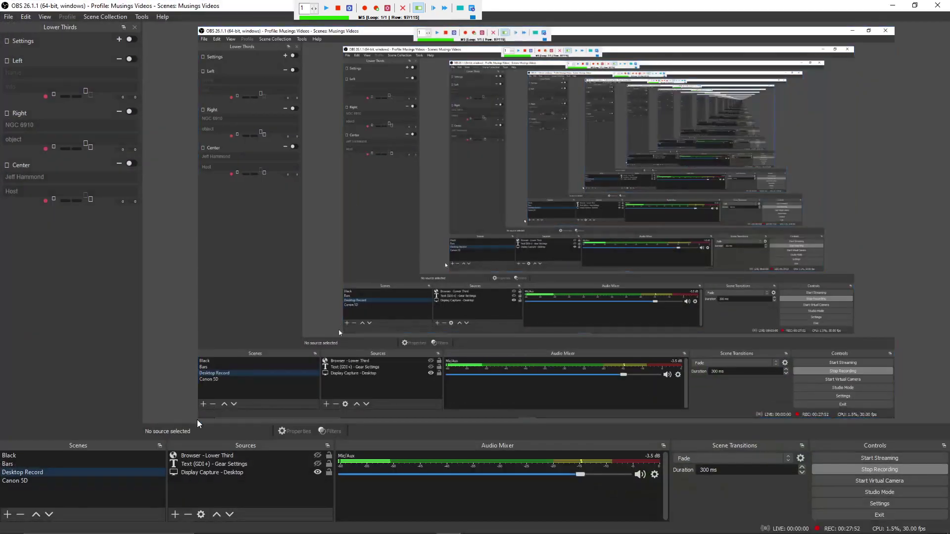
click(61, 481)
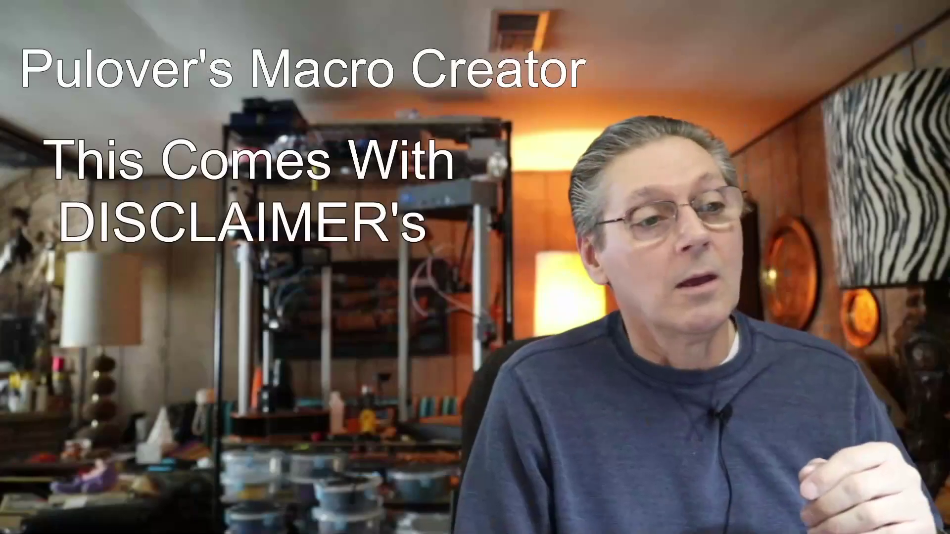